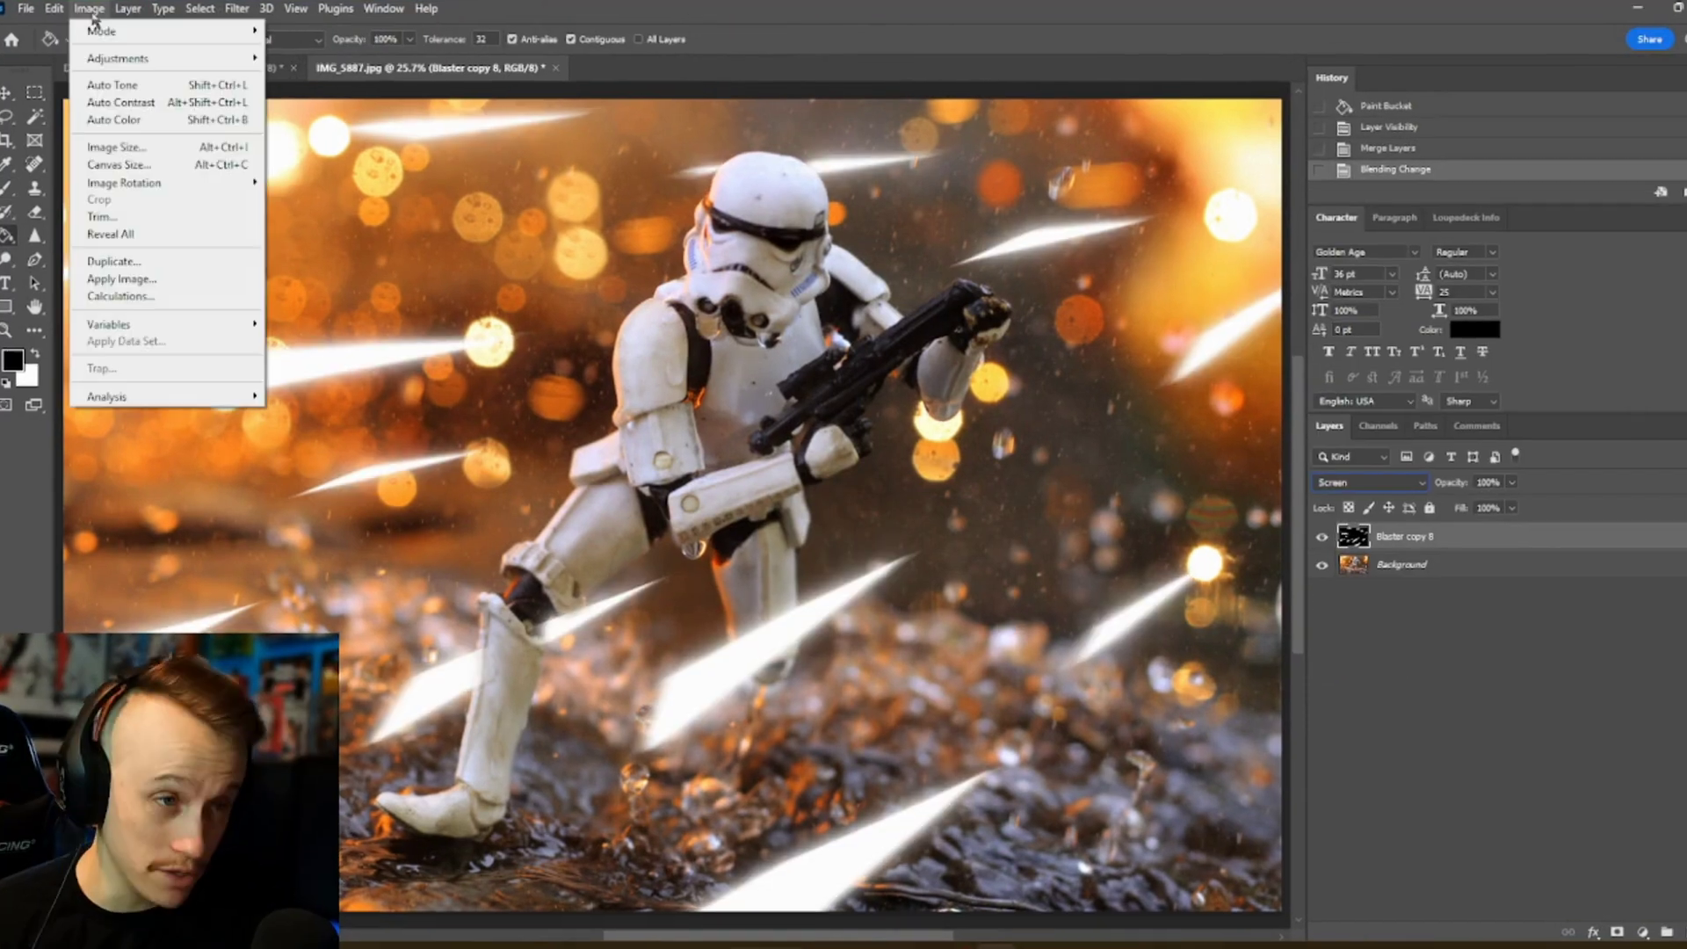
pyautogui.click(170, 76)
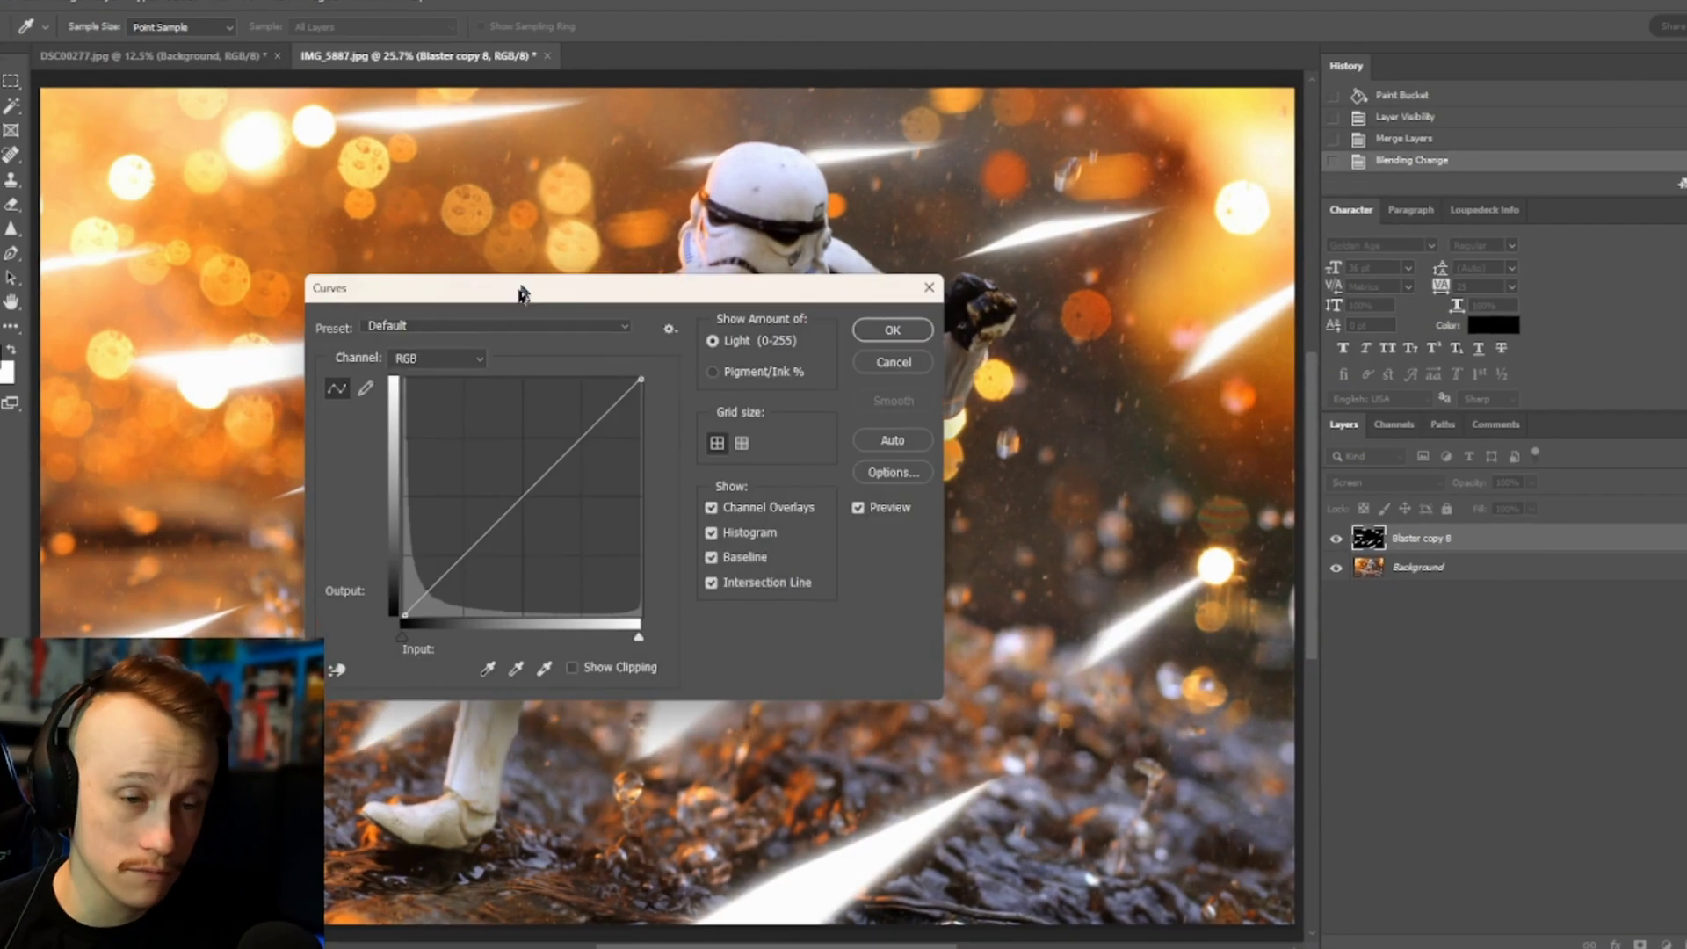
pyautogui.moveTo(773, 562); pyautogui.dragTo(763, 536)
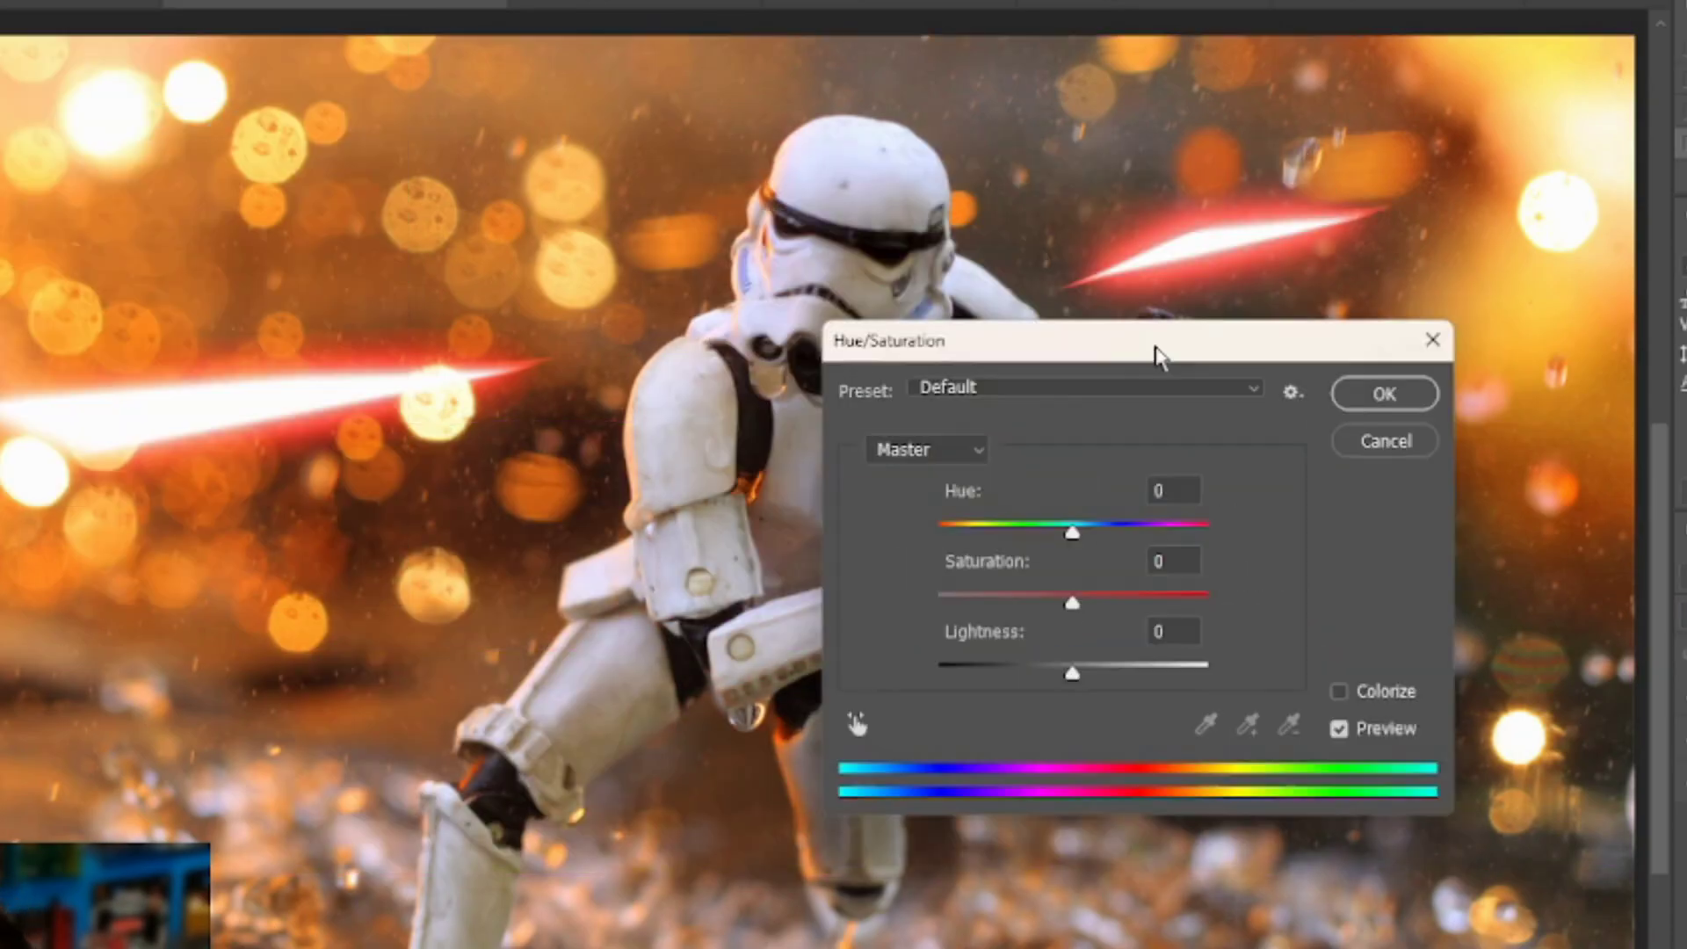
pyautogui.moveTo(1072, 531); pyautogui.dragTo(1103, 532)
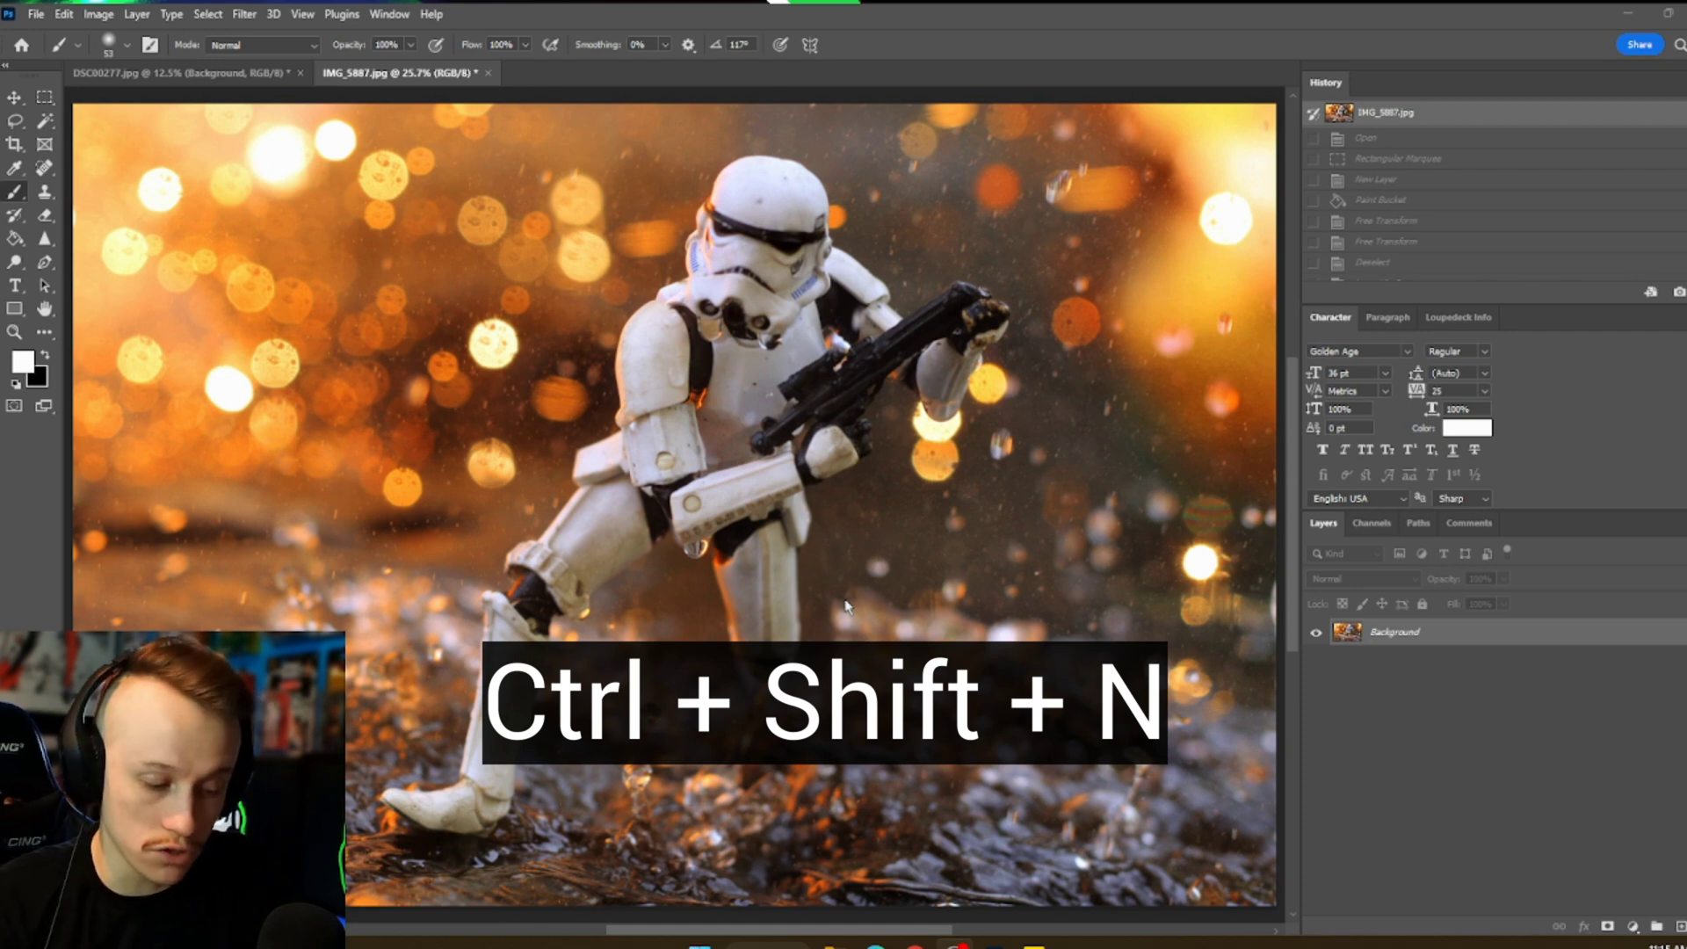
# - Create a new layer named Blaster above the background photo
pyautogui.hotkey('ctrl', 'shift', 'n')
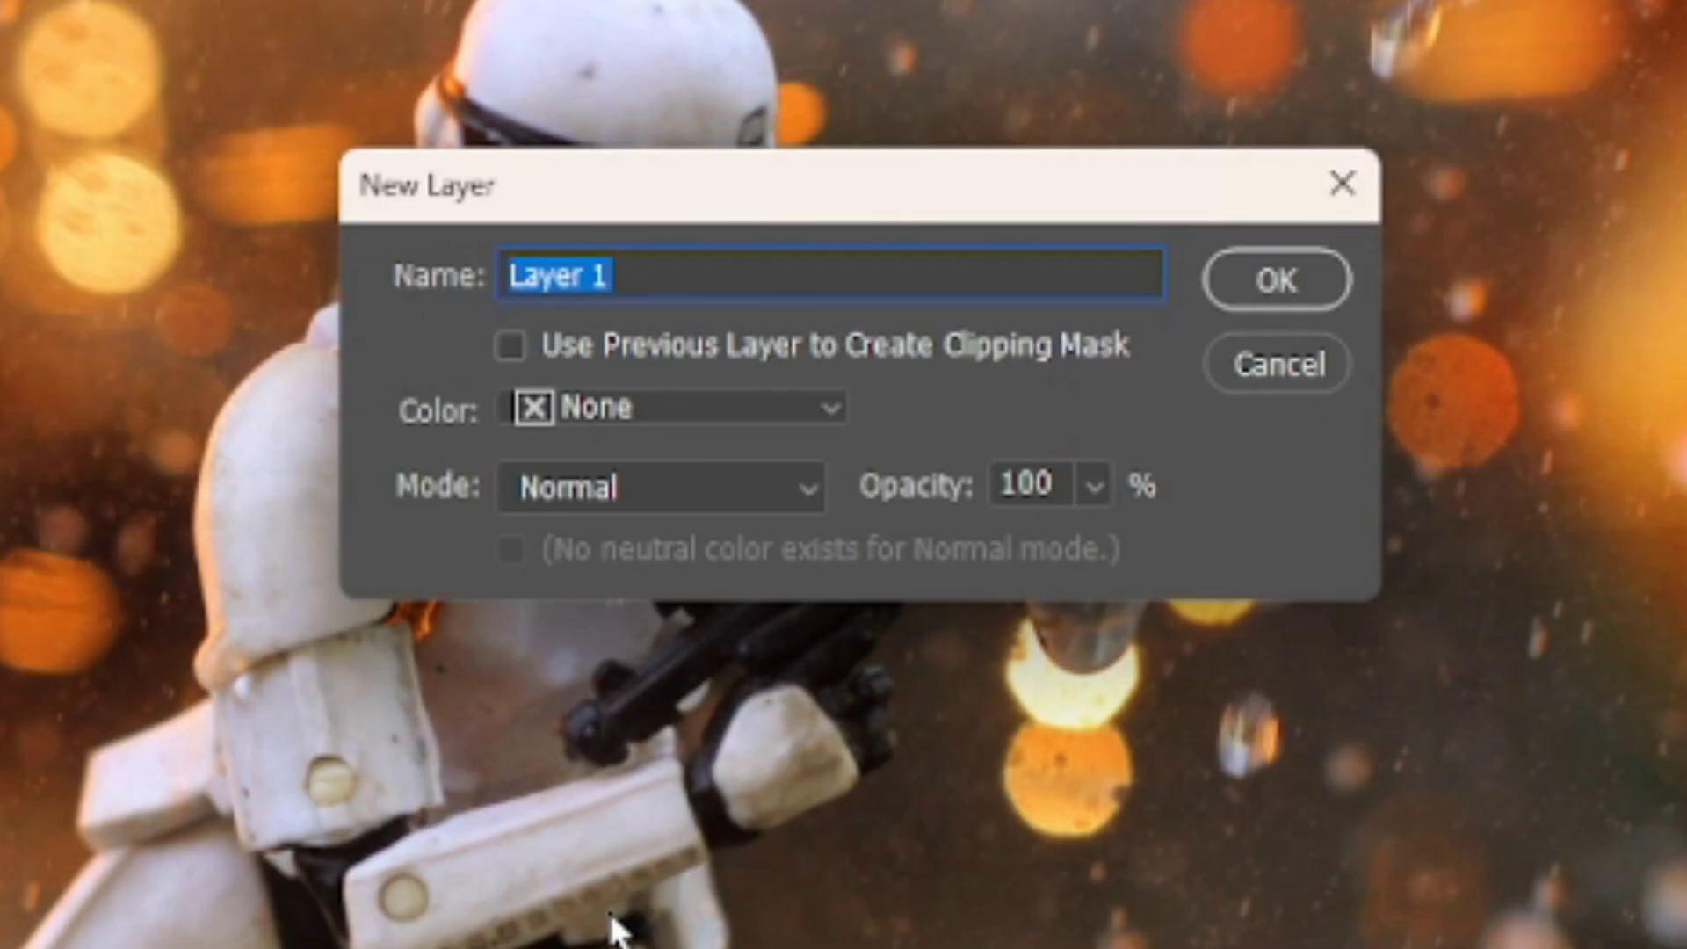
pyautogui.write('B')
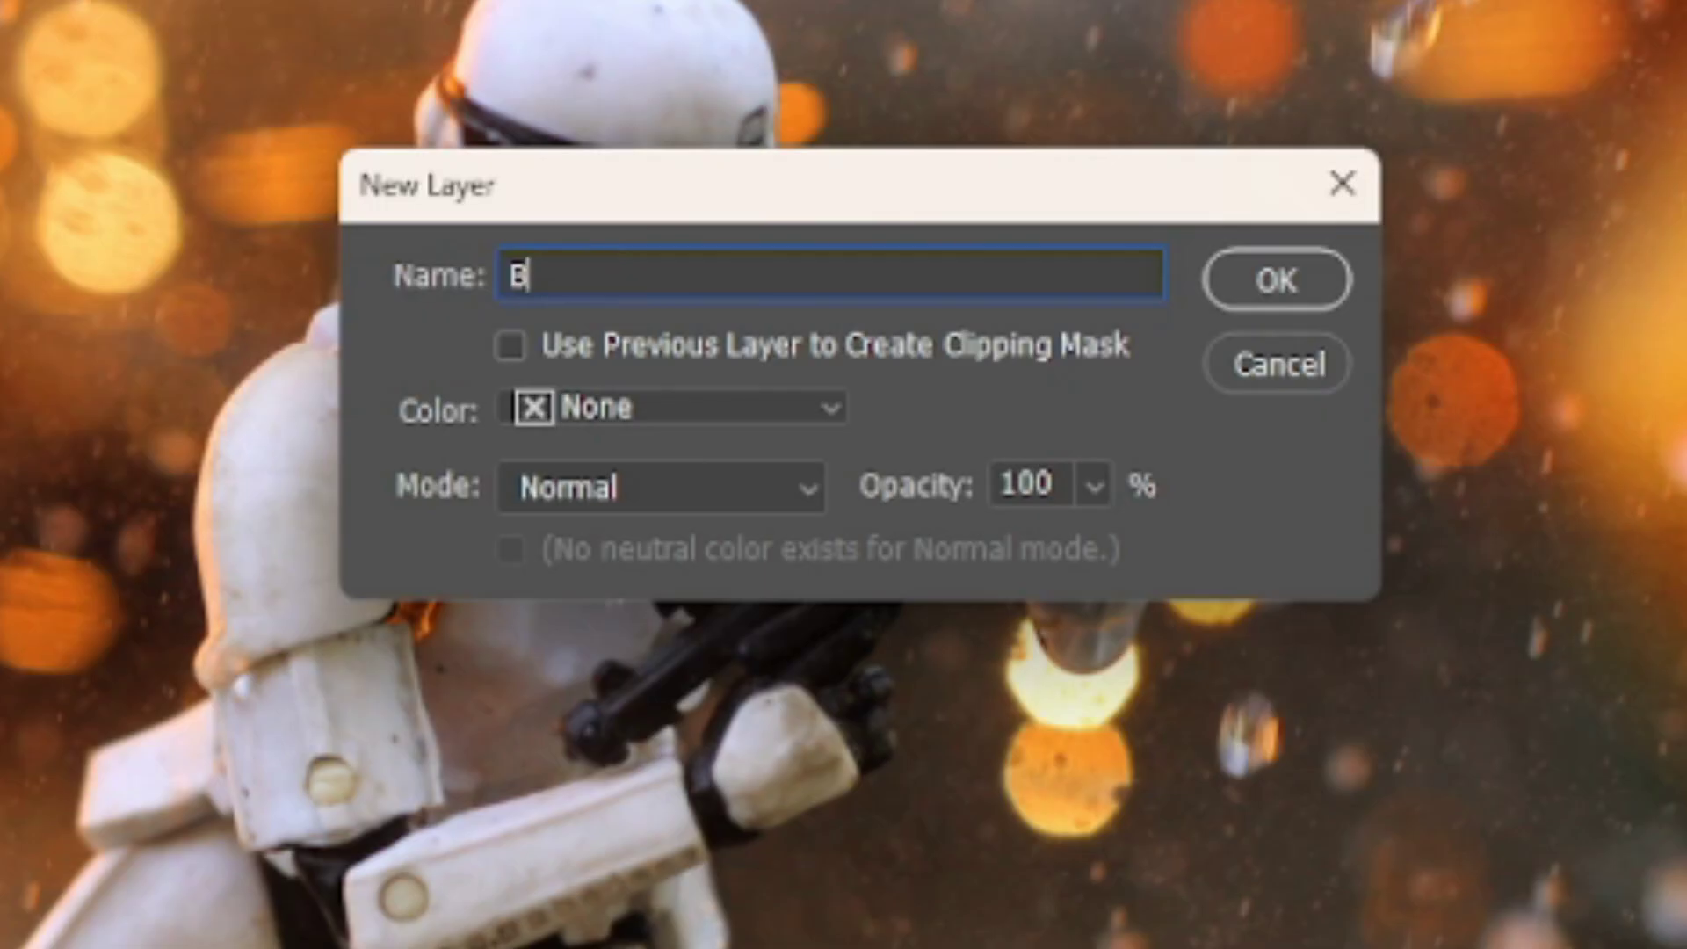
pyautogui.write('laste')
pyautogui.write('r')
pyautogui.press('Return')
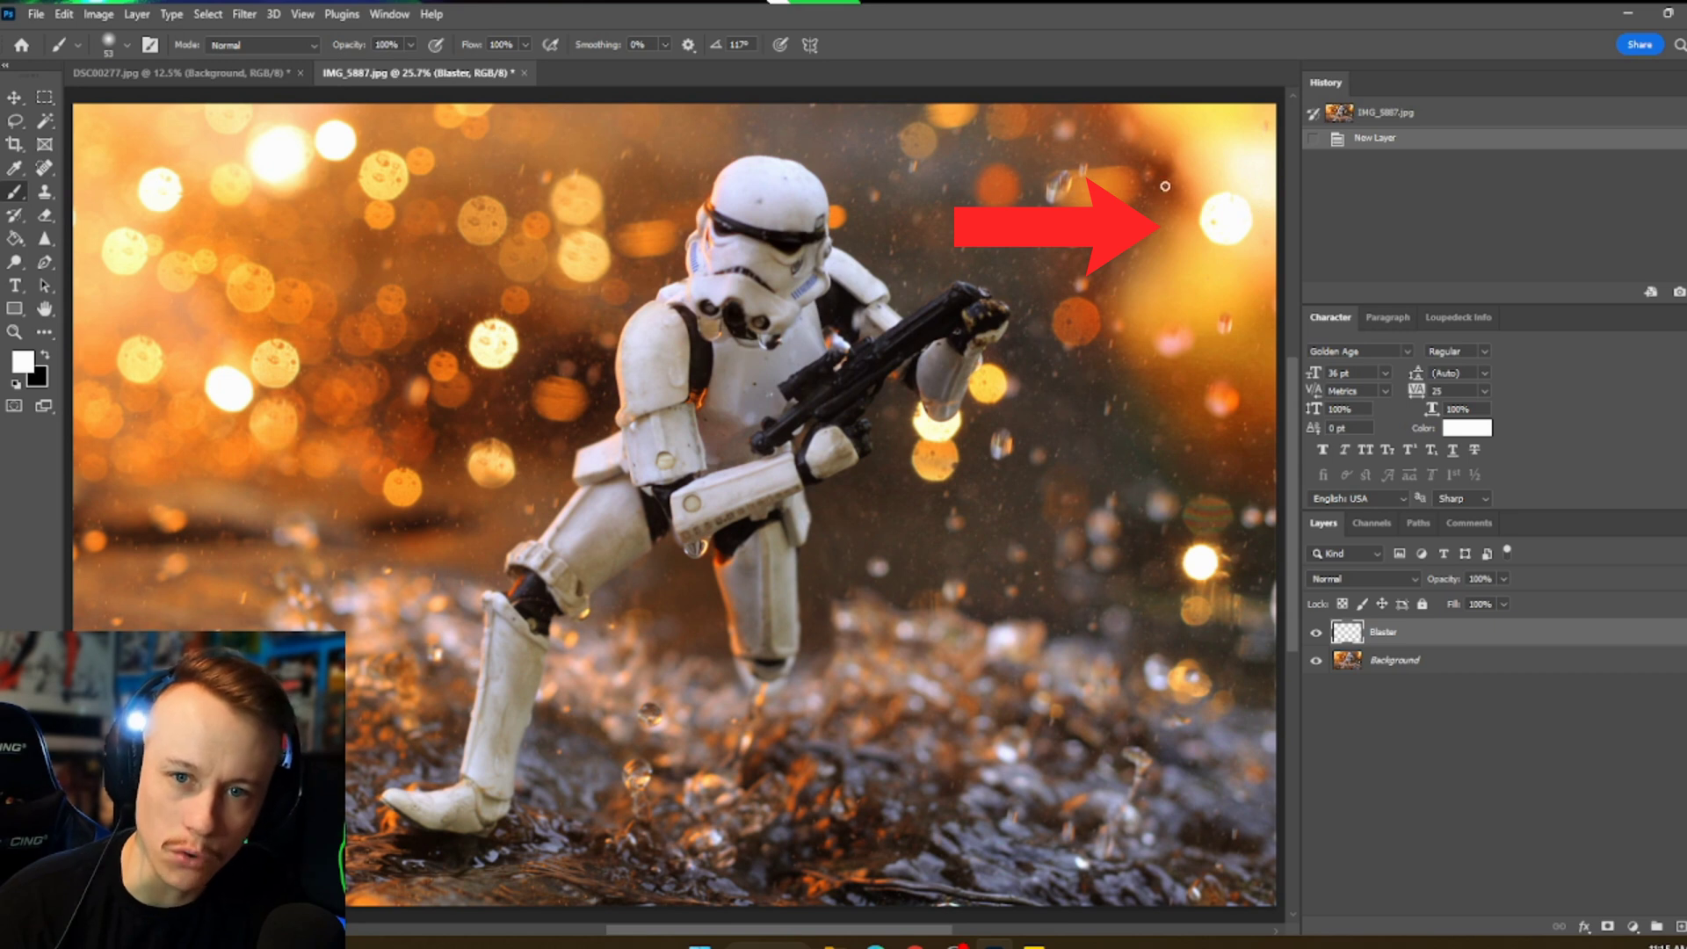
# - Marquee-select a thin horizontal rectangle behind the stormtrooper, fill it with white on the Blaster layer, and clear the selection
pyautogui.click(45, 98)
pyautogui.moveTo(223, 361); pyautogui.dragTo(446, 396)
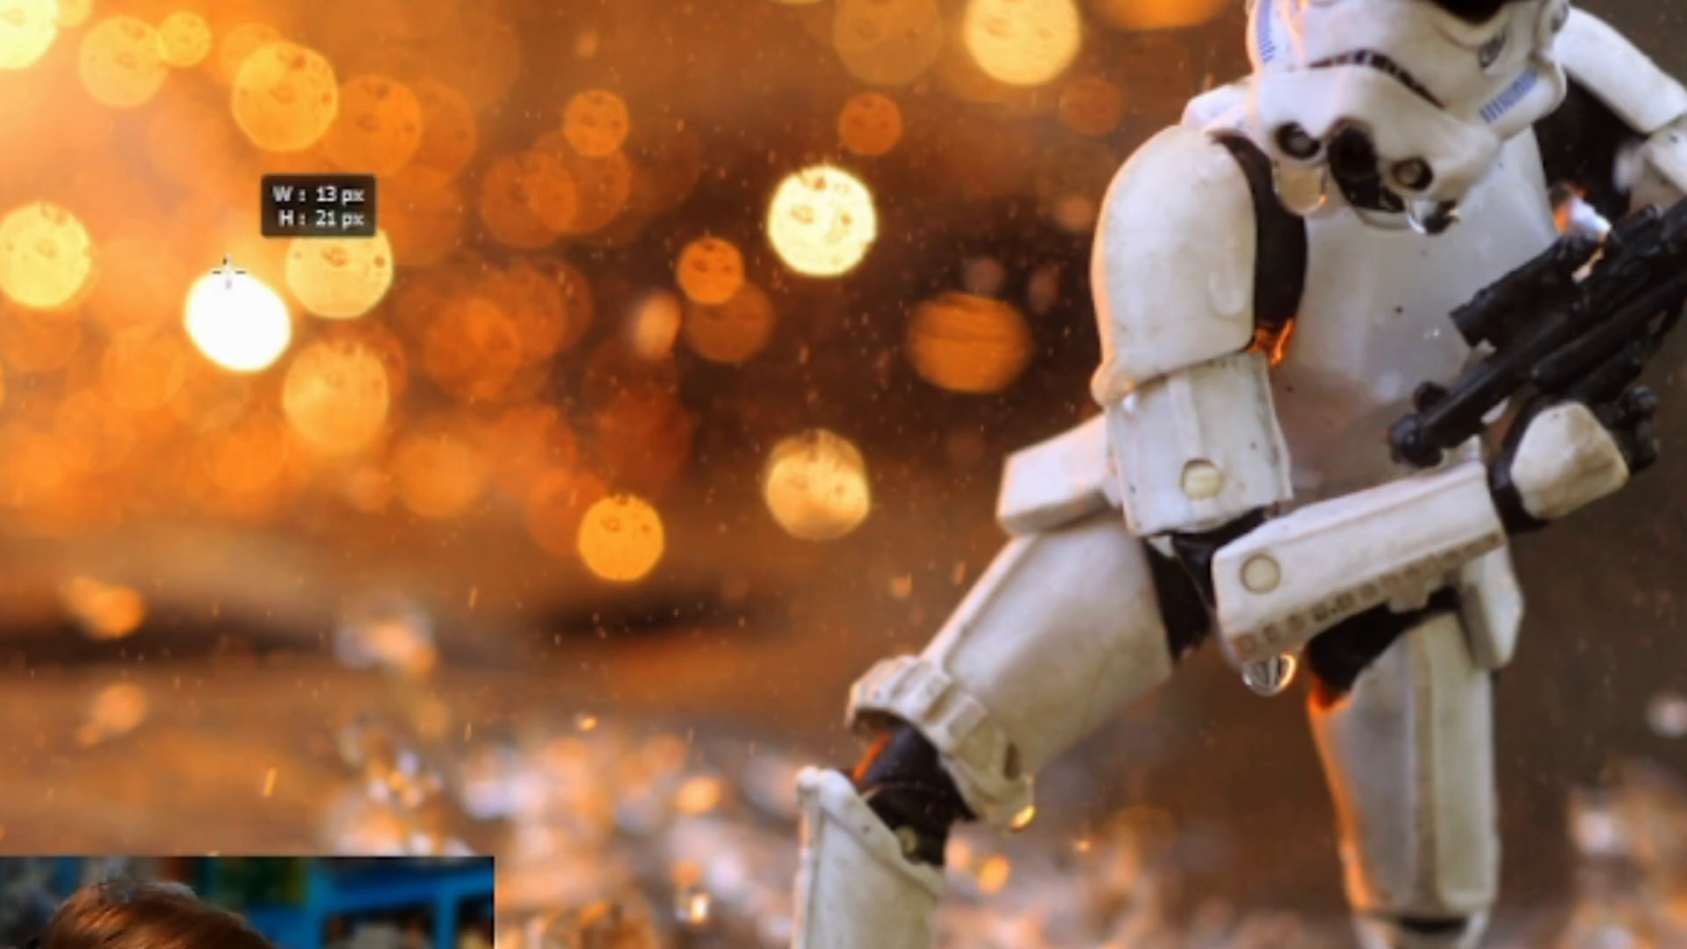
pyautogui.moveTo(730, 340); pyautogui.dragTo(888, 342)
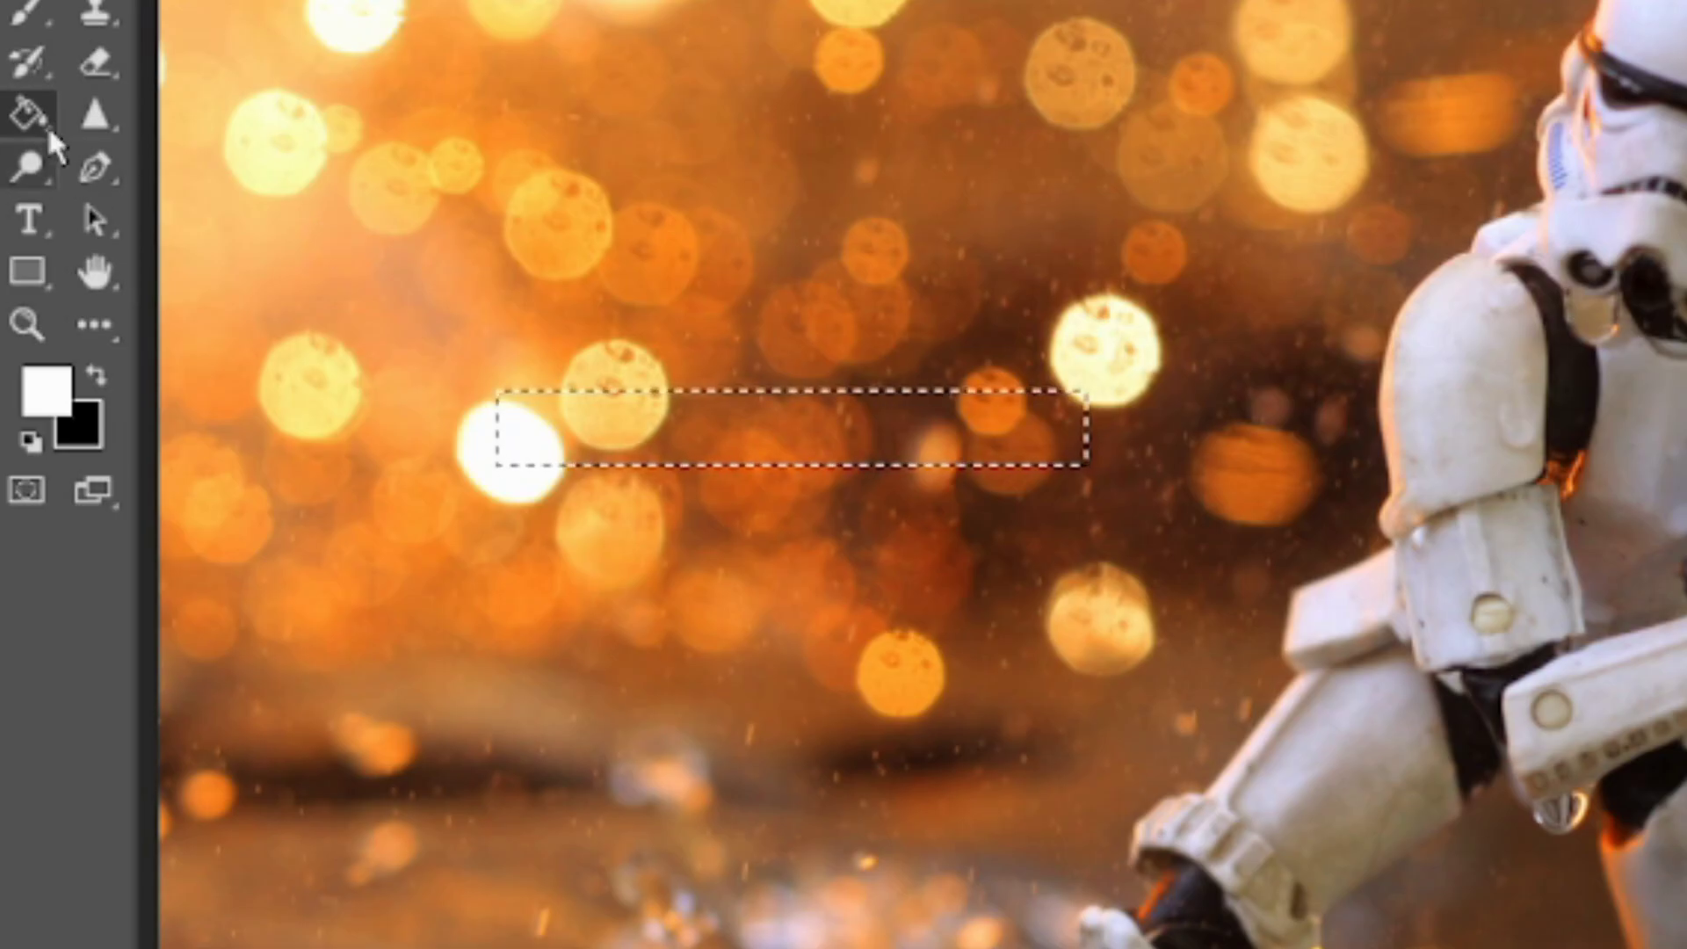
pyautogui.click(29, 114)
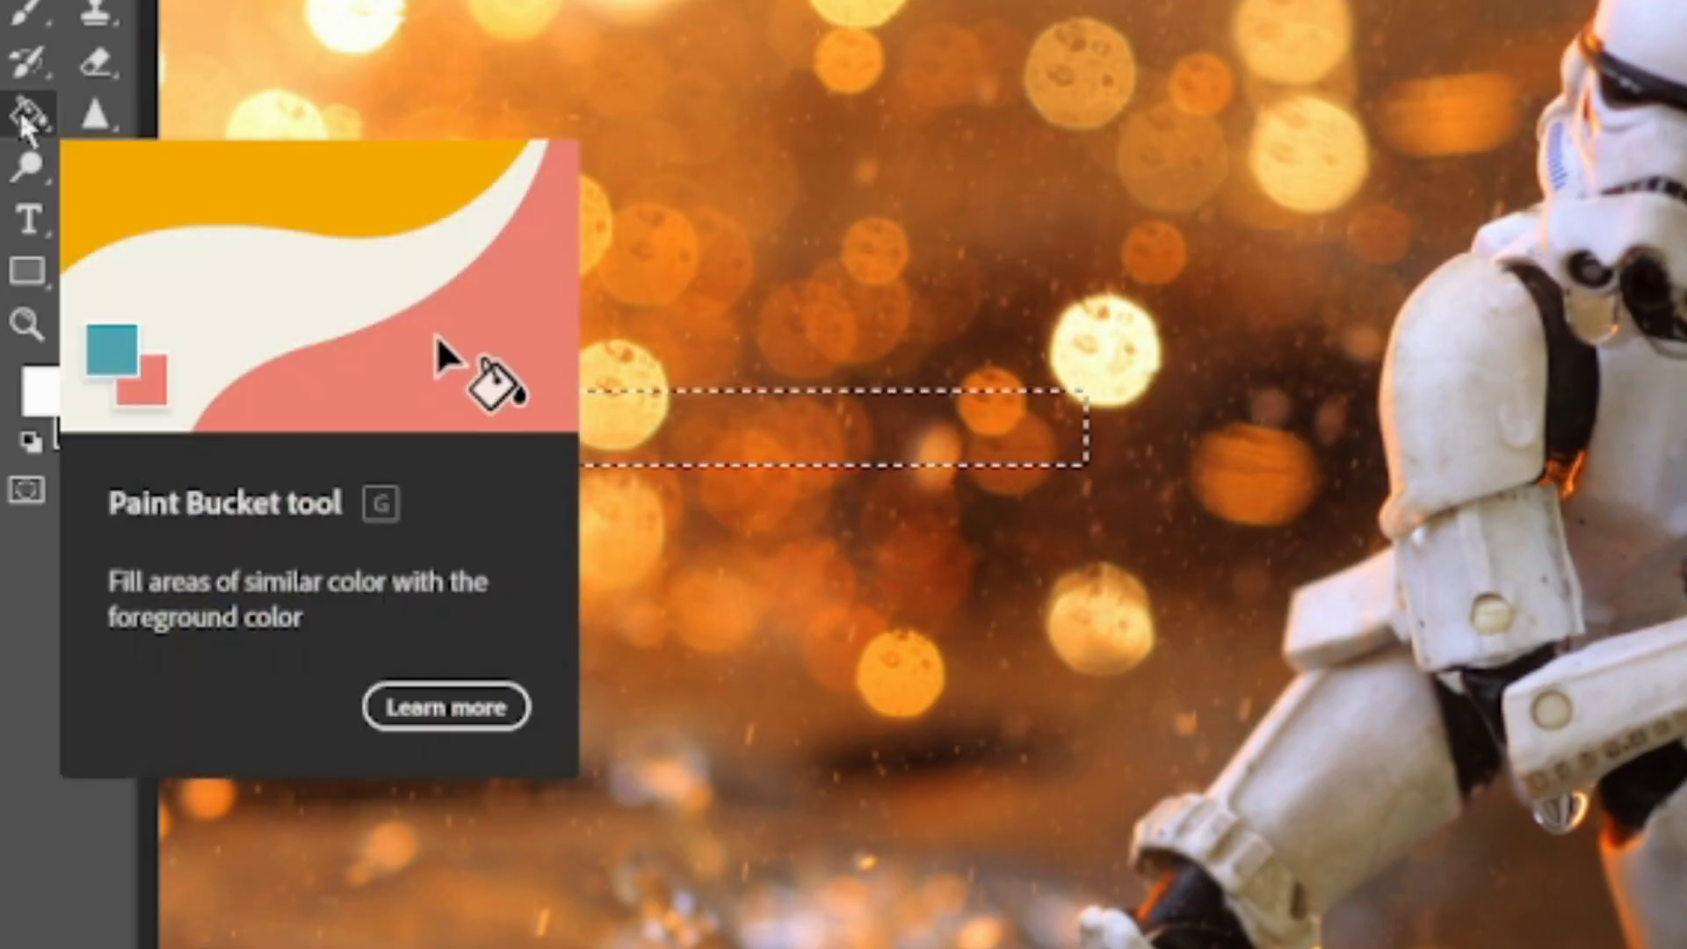
pyautogui.click(730, 440)
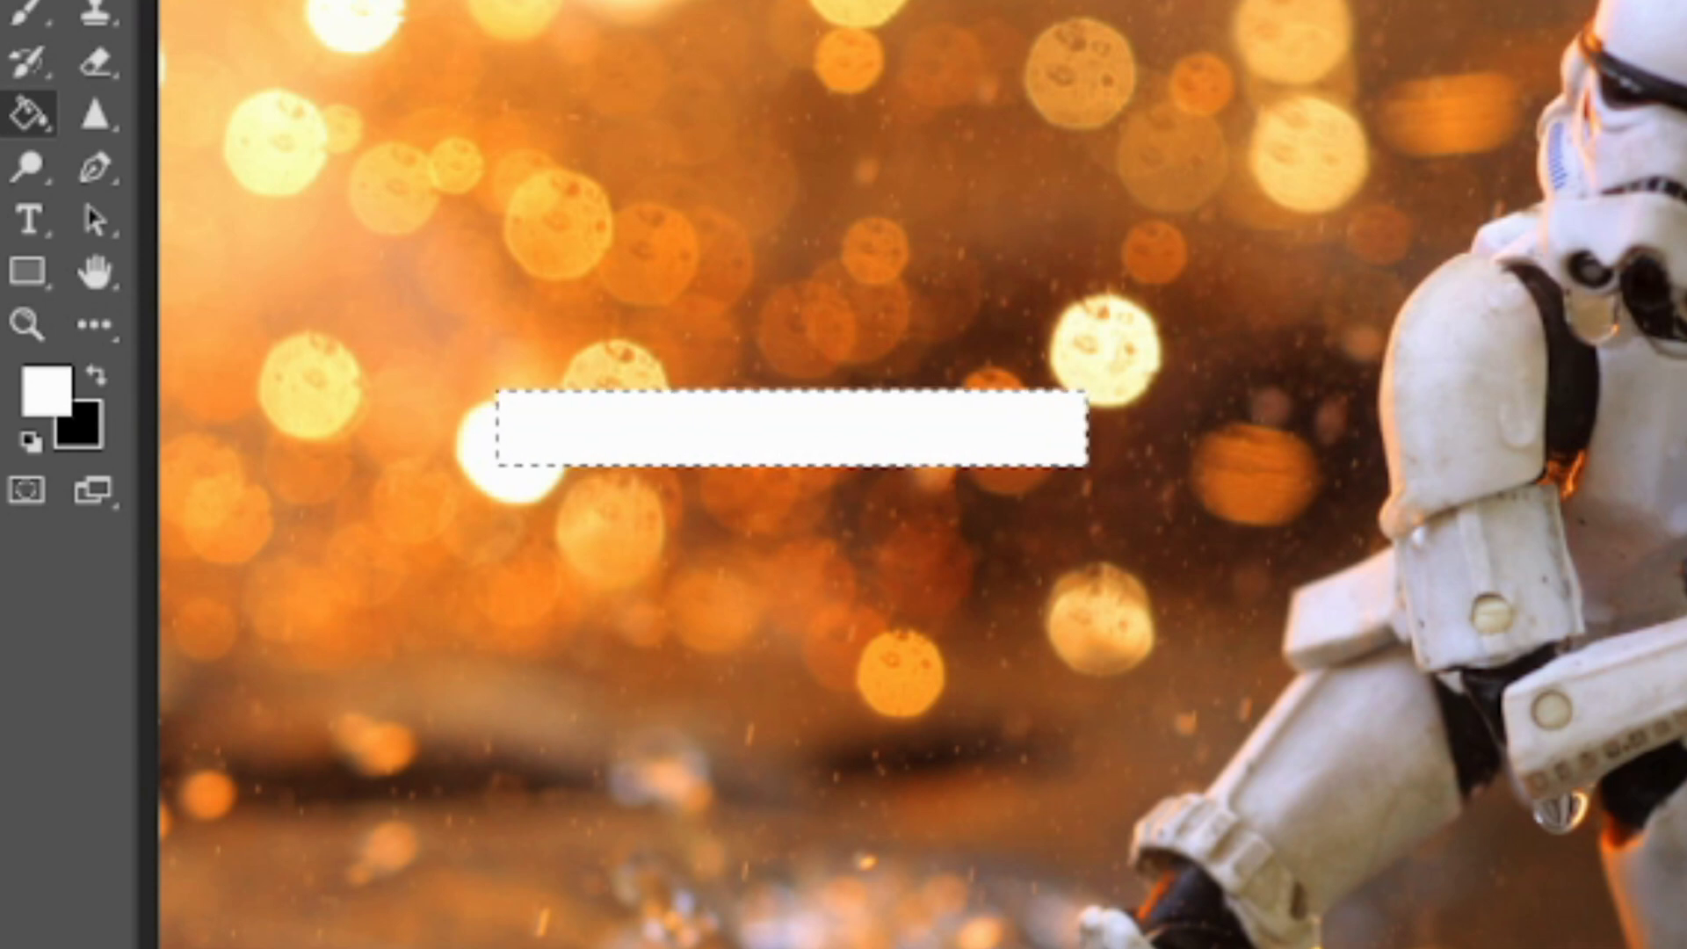
pyautogui.hotkey('ctrl', 'd')
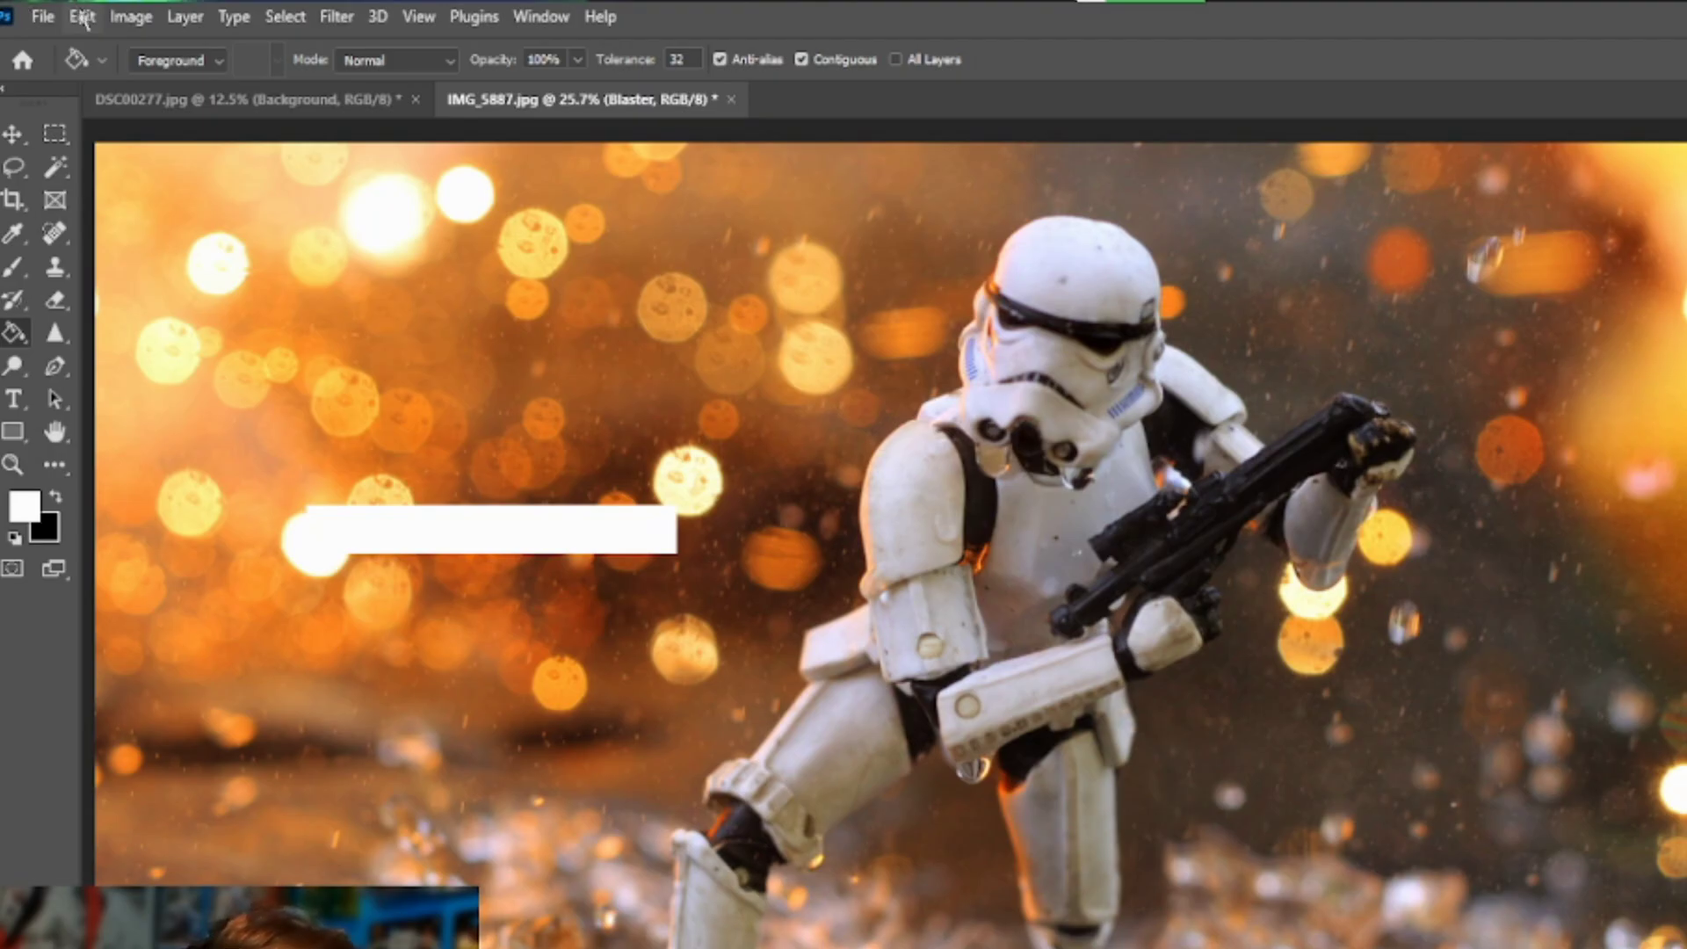
# - Distort the white rectangle into a long blaster bolt with a wide tail and a sharp tip pointing toward the stormtrooper
pyautogui.click(82, 18)
pyautogui.moveTo(171, 605)
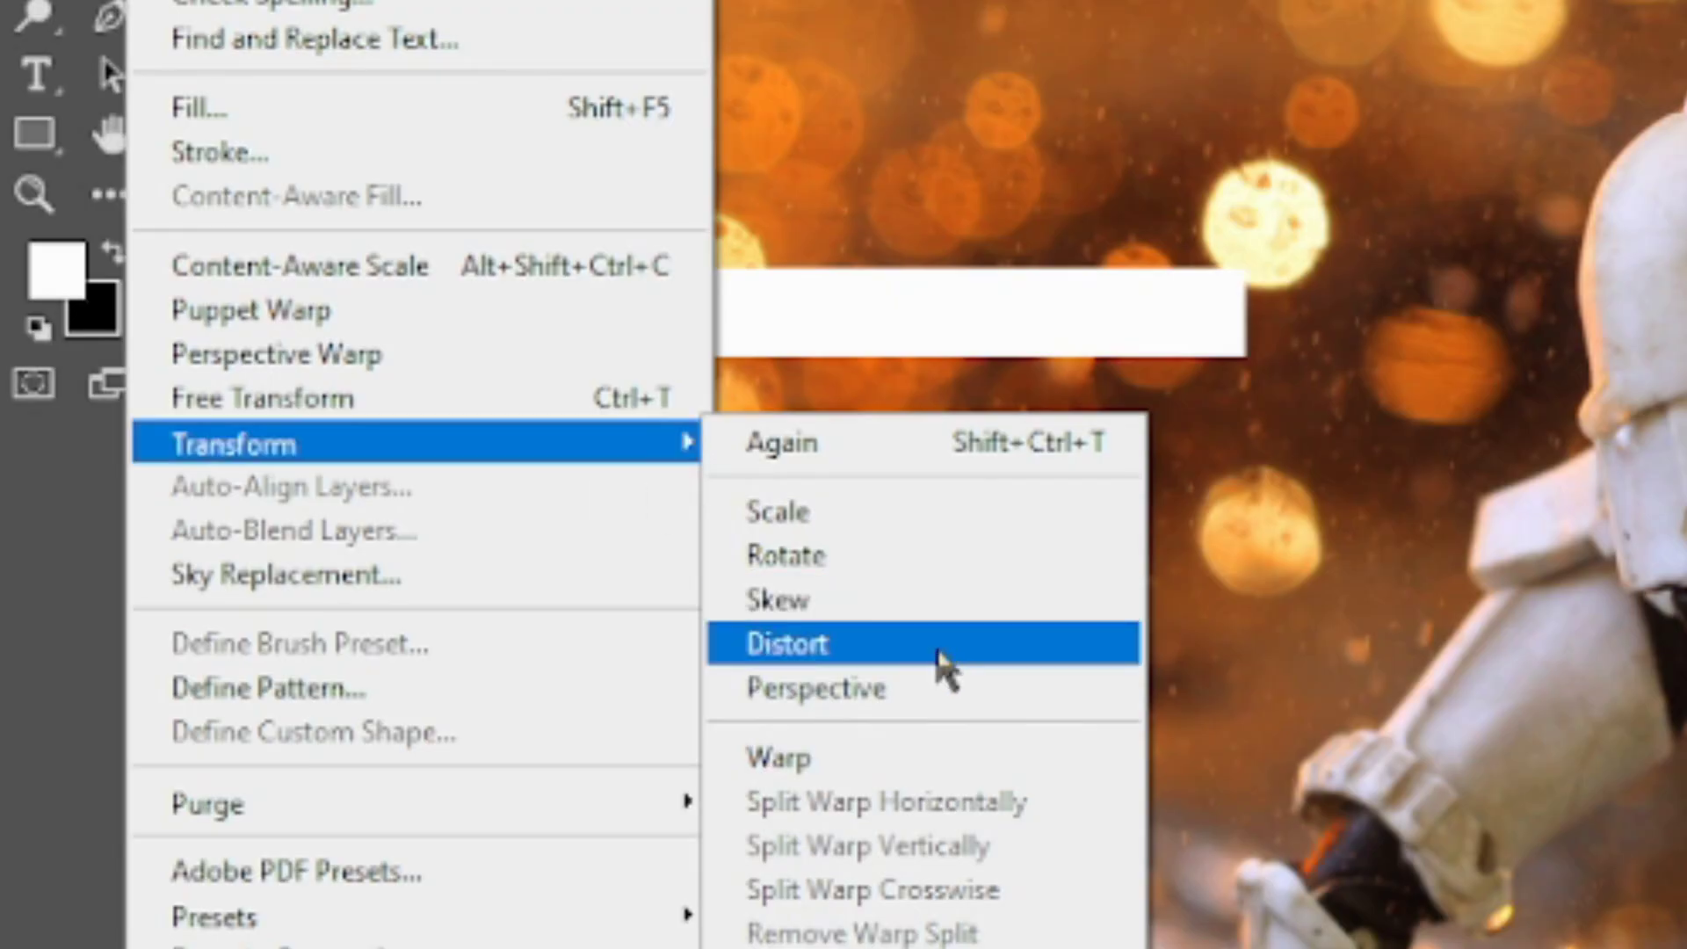
pyautogui.click(942, 665)
pyautogui.moveTo(344, 580); pyautogui.dragTo(303, 657)
pyautogui.moveTo(343, 521); pyautogui.dragTo(249, 504)
pyautogui.moveTo(527, 512); pyautogui.dragTo(571, 530)
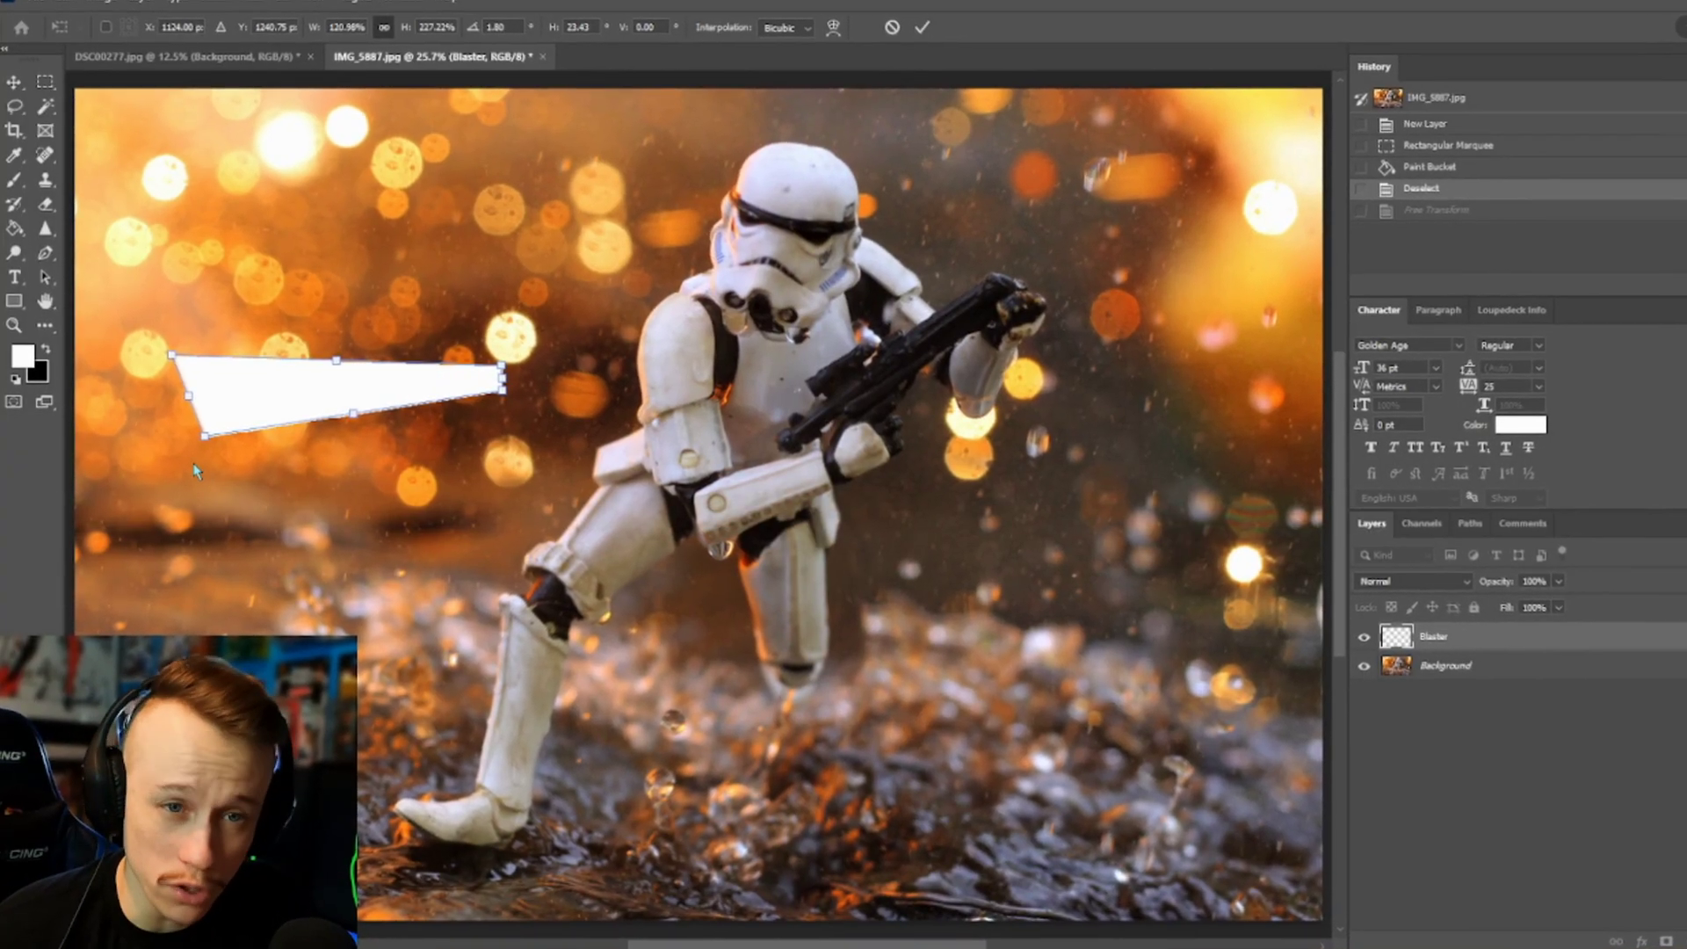
pyautogui.moveTo(214, 439); pyautogui.dragTo(240, 388)
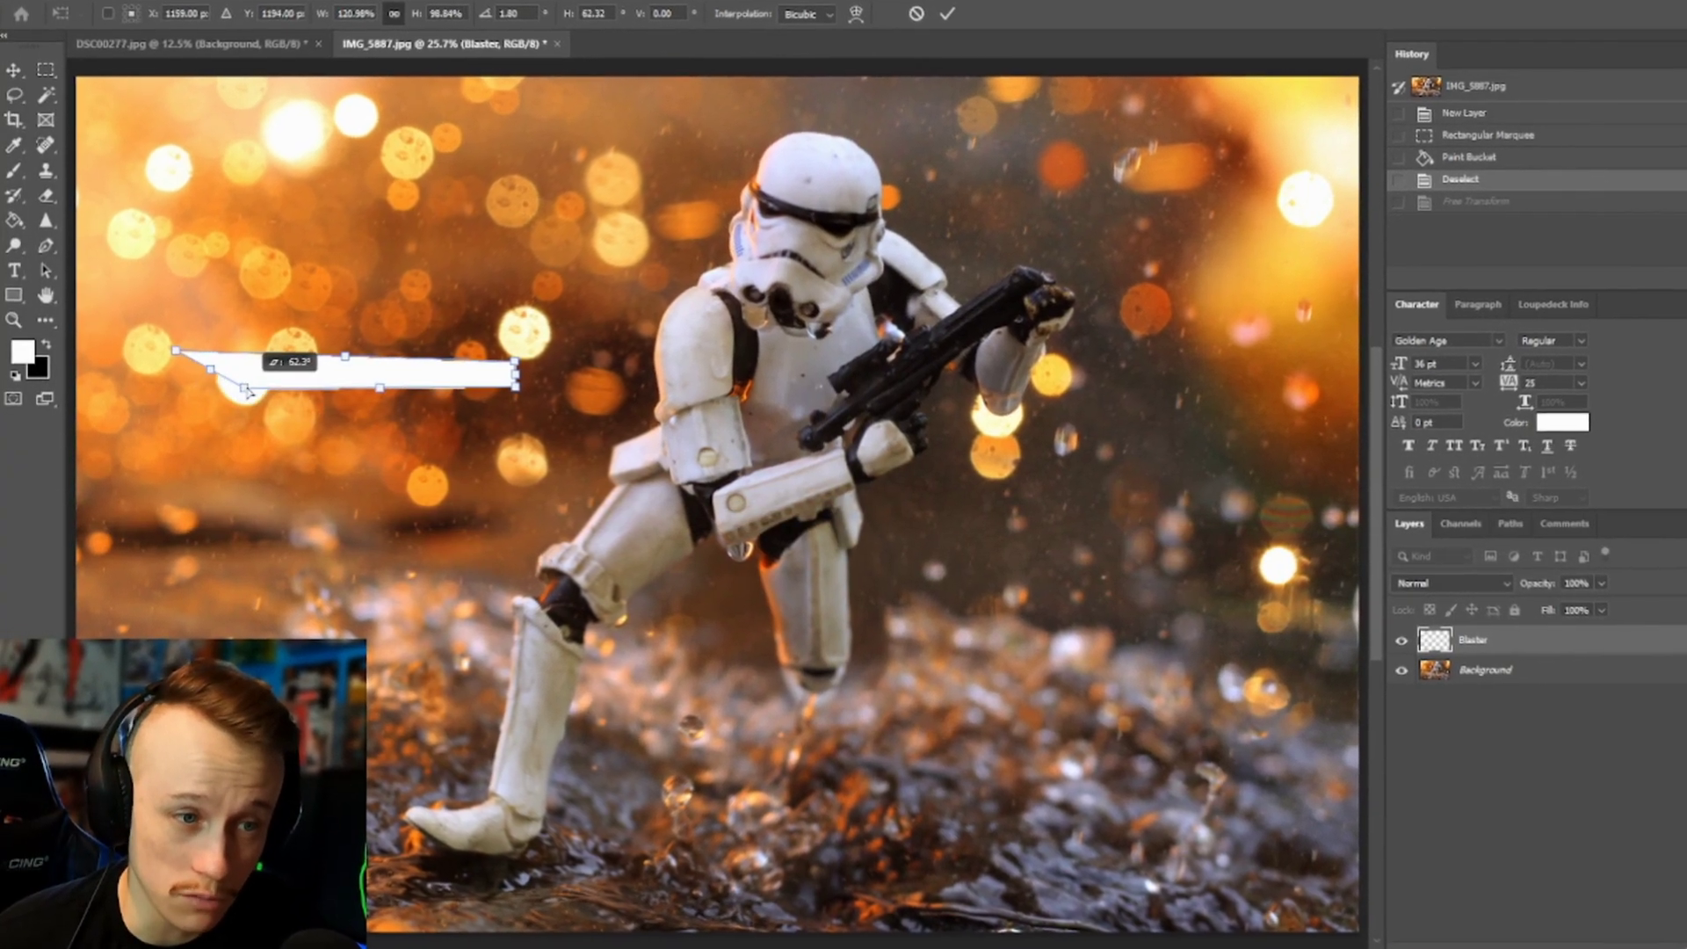
pyautogui.moveTo(518, 367); pyautogui.dragTo(411, 359)
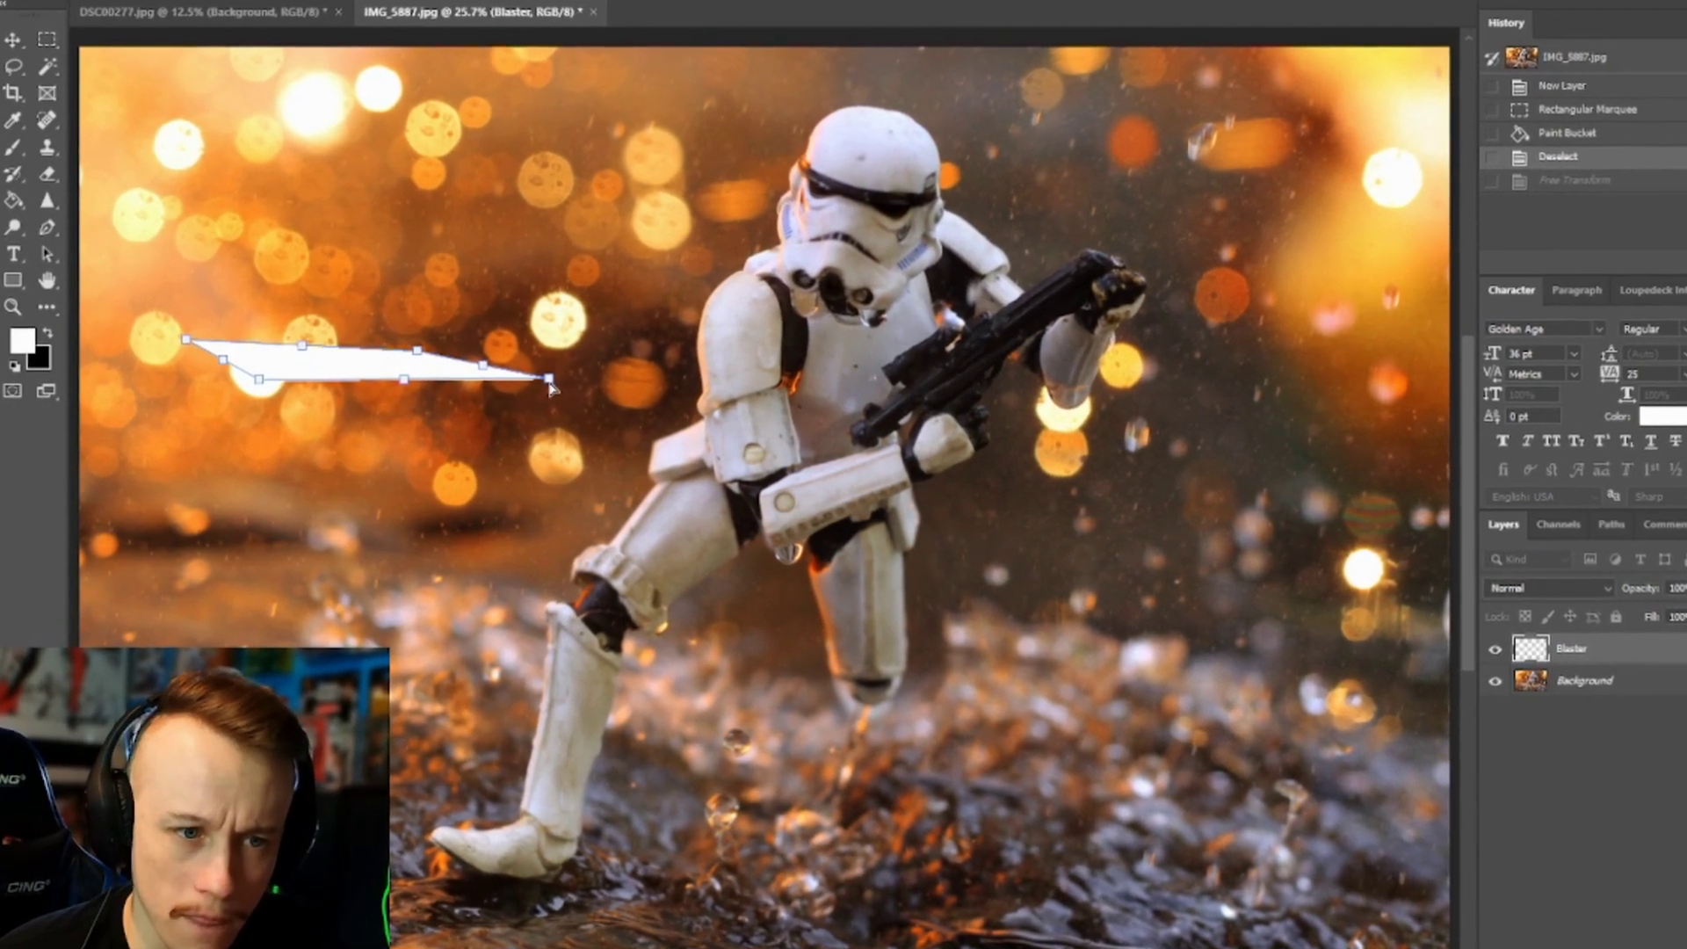
pyautogui.moveTo(551, 383); pyautogui.dragTo(611, 371)
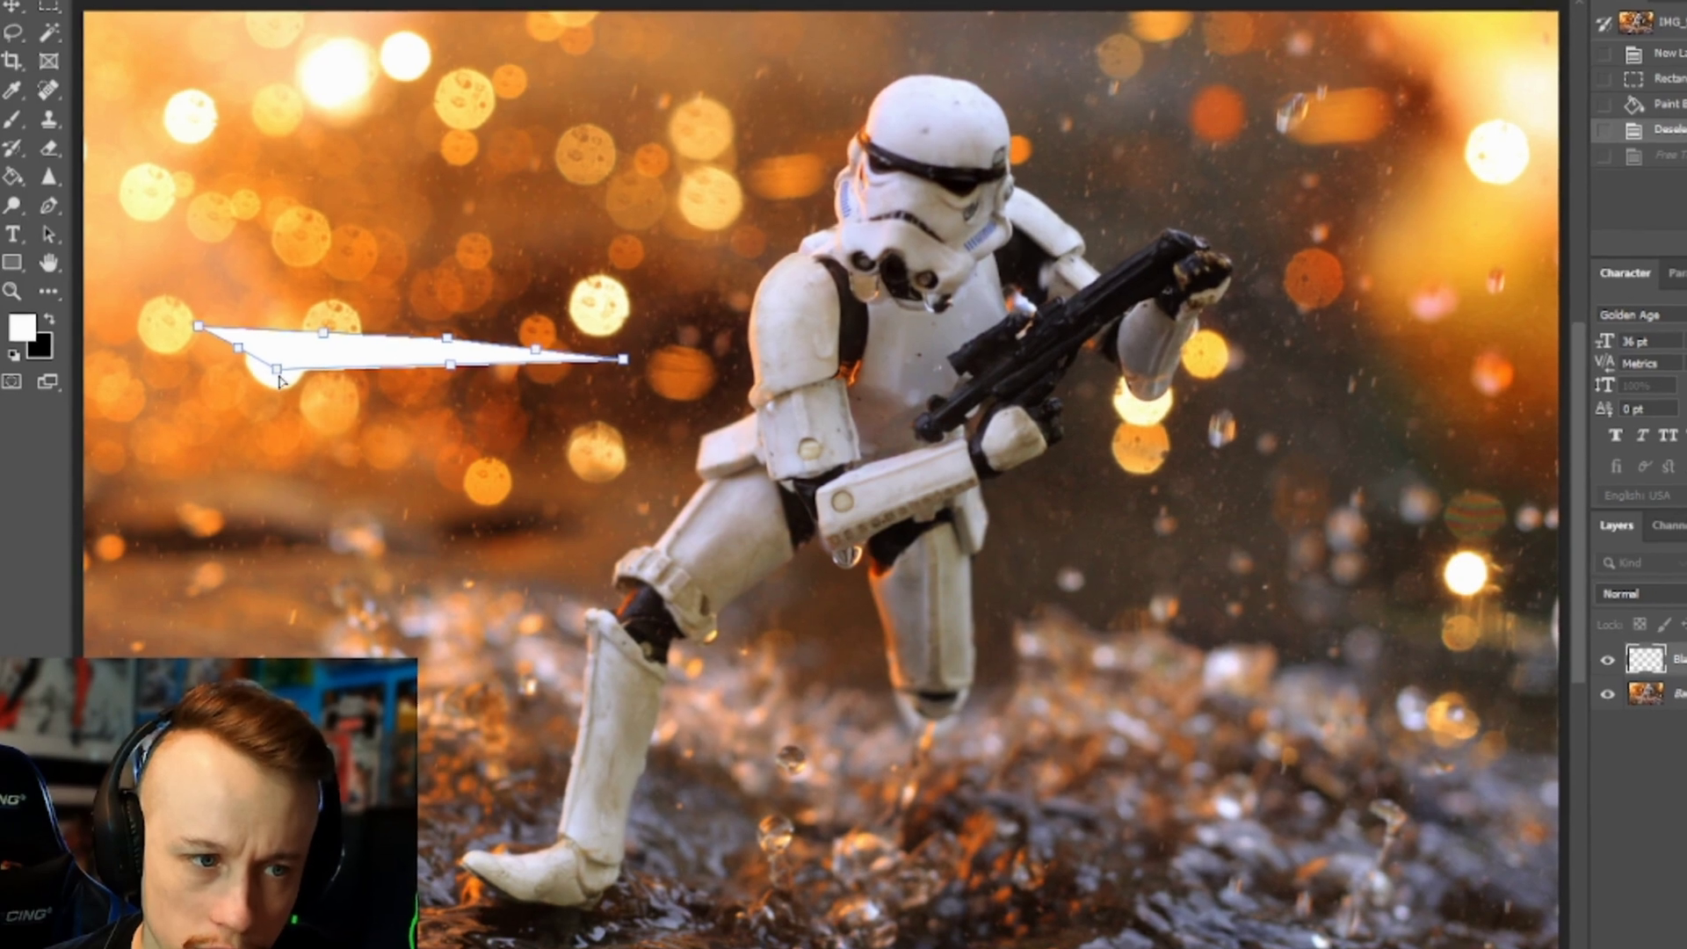
pyautogui.moveTo(279, 380); pyautogui.dragTo(278, 406)
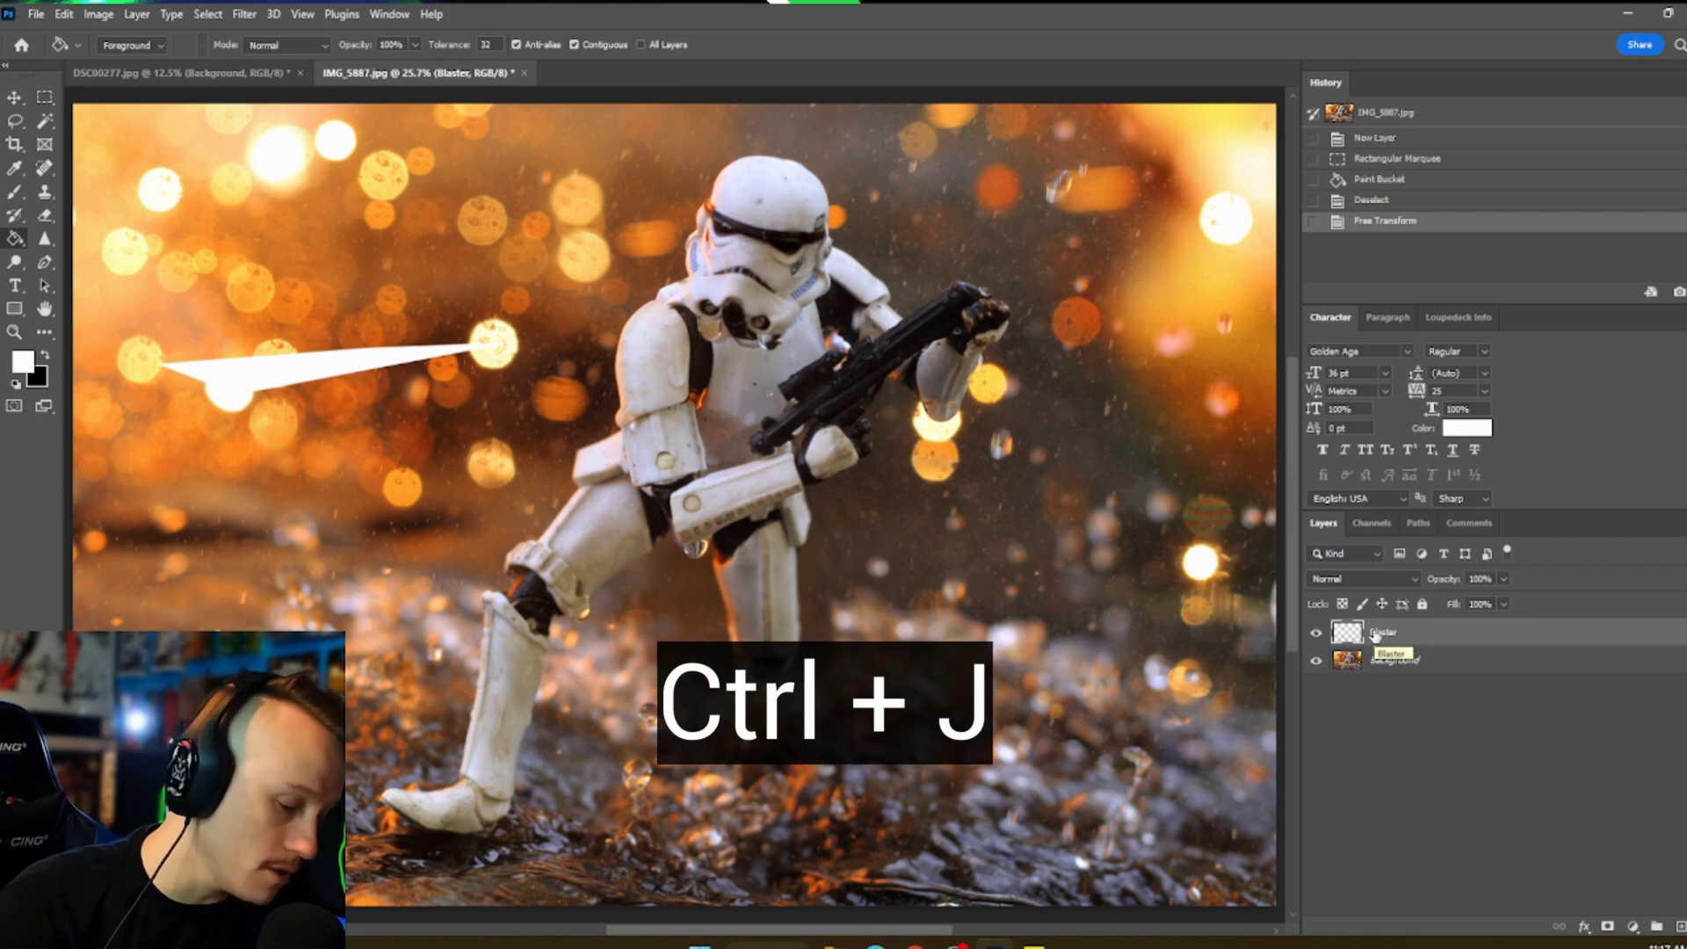
# - Duplicate the Blaster layer, move the copy to the ground below the stormtrooper, and distort it into a steeper, upward-angled bolt
pyautogui.hotkey('ctrl', 'j')
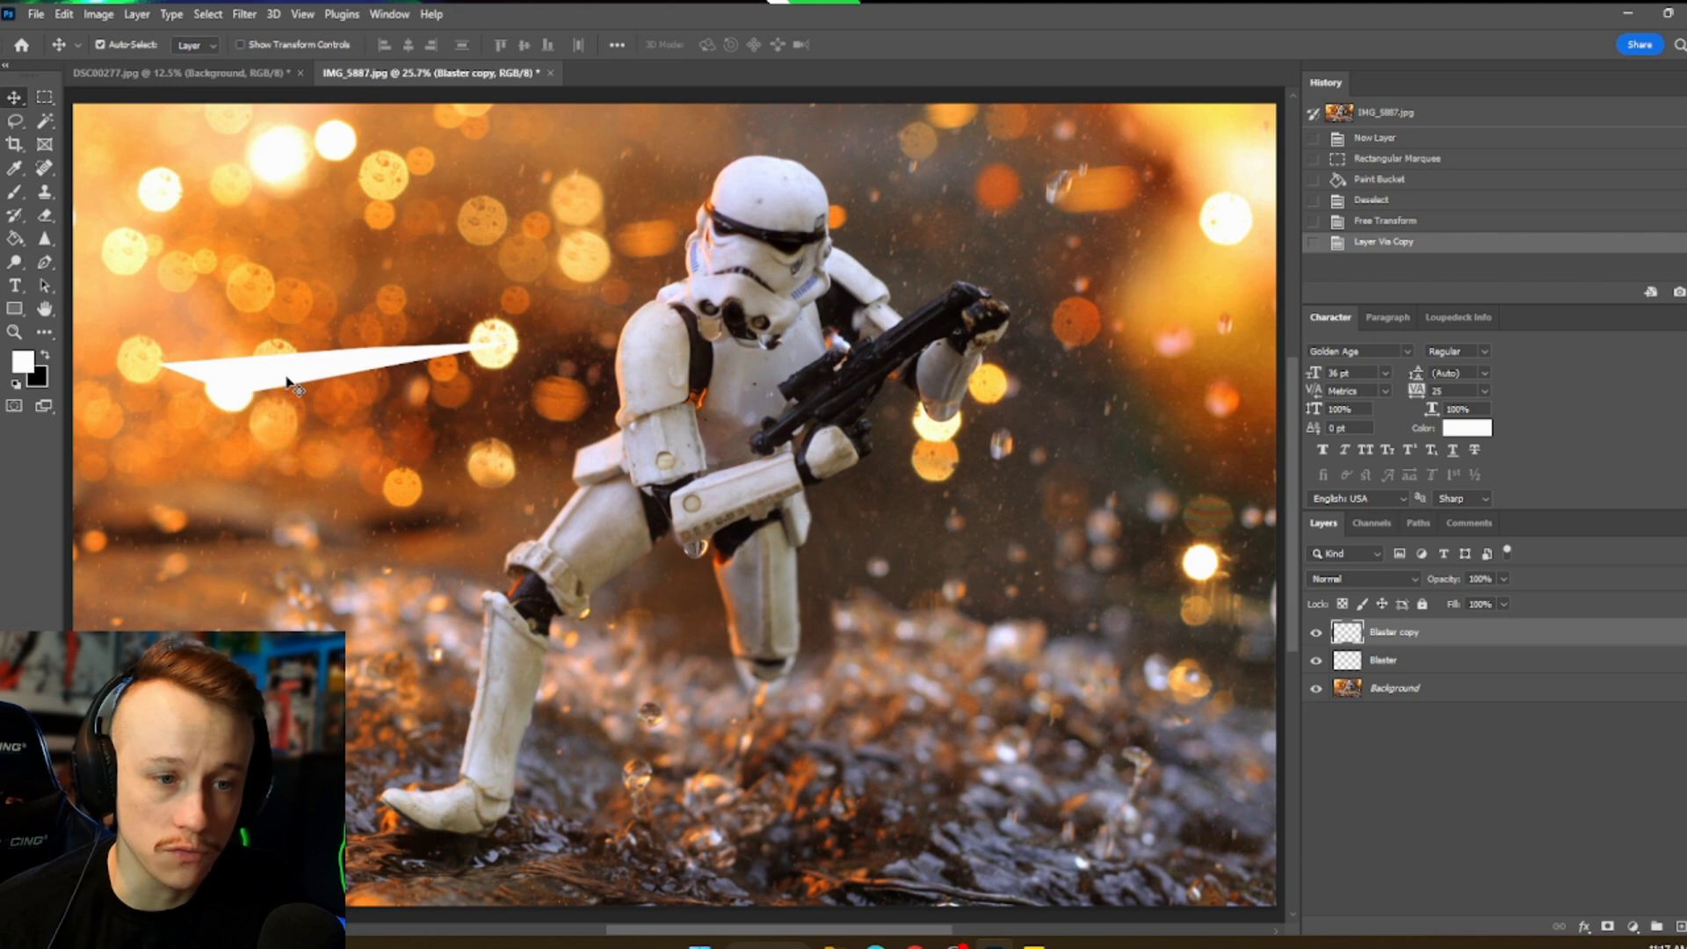
pyautogui.moveTo(288, 382); pyautogui.dragTo(690, 835)
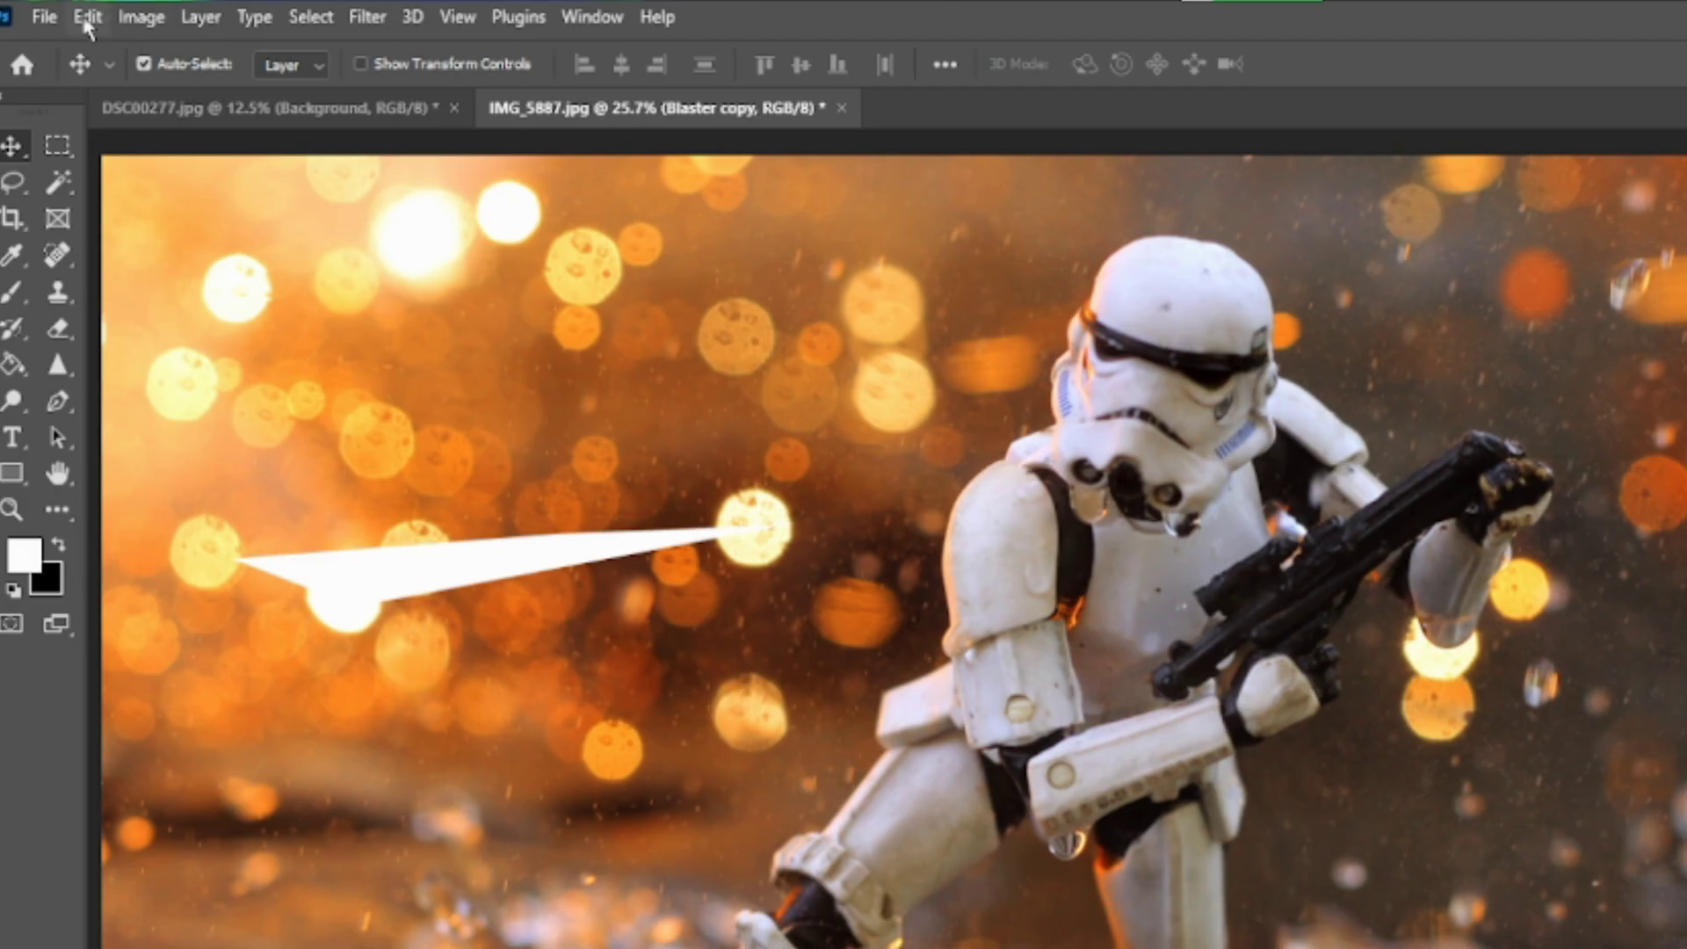
pyautogui.click(88, 19)
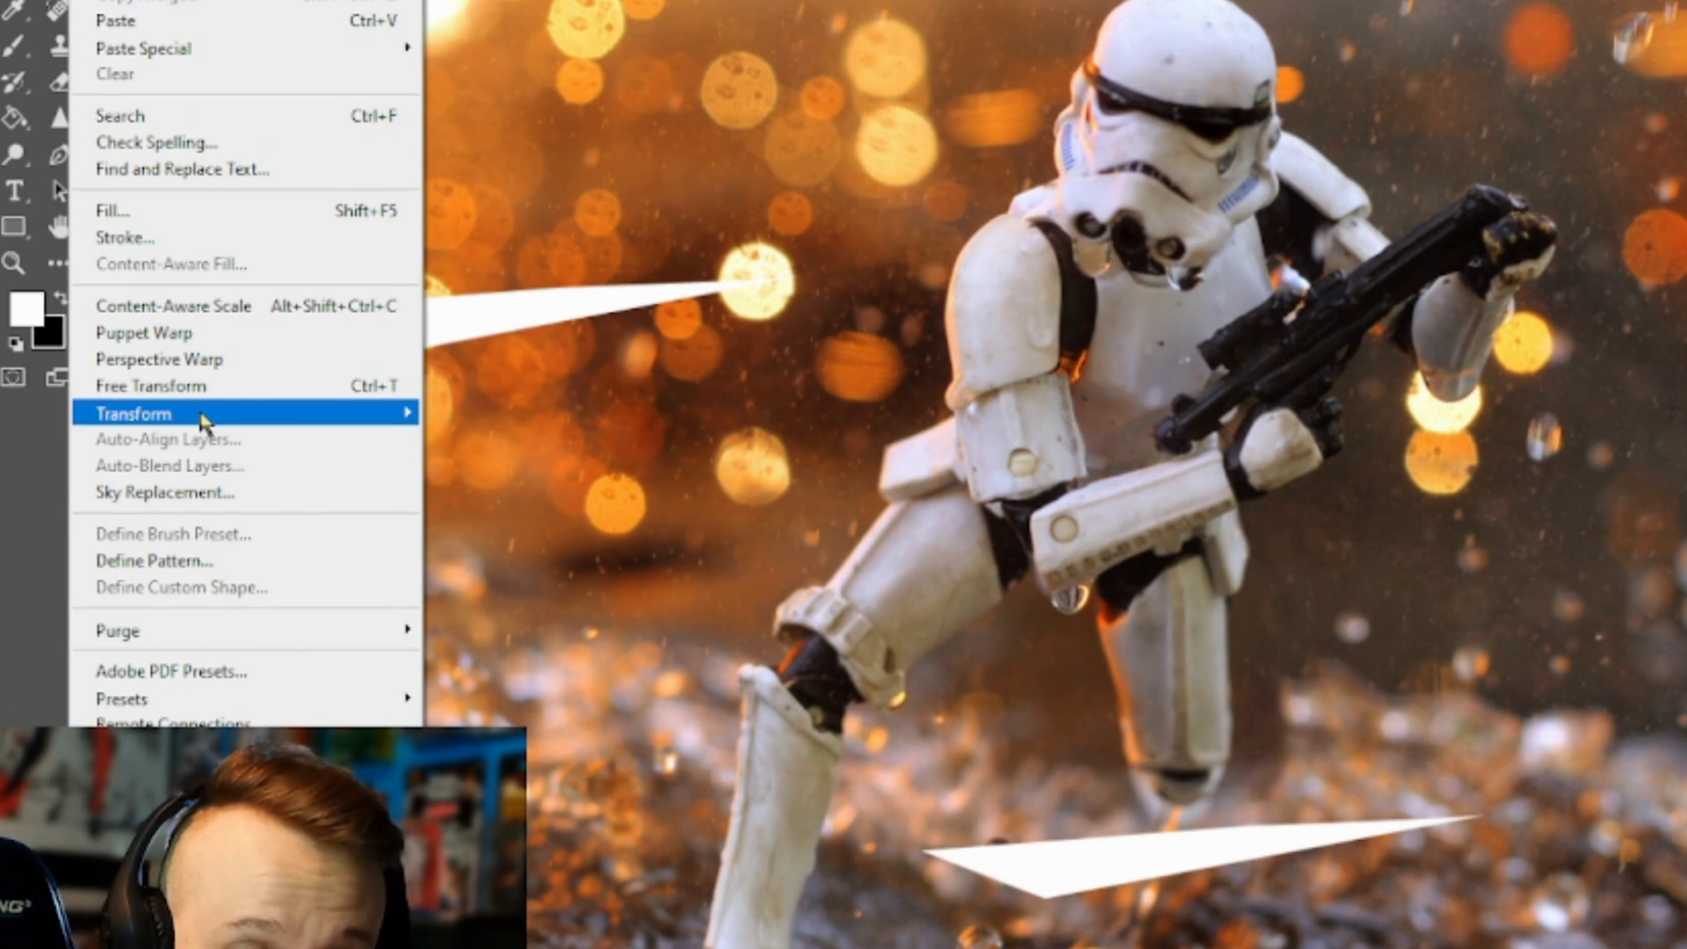
pyautogui.moveTo(267, 669)
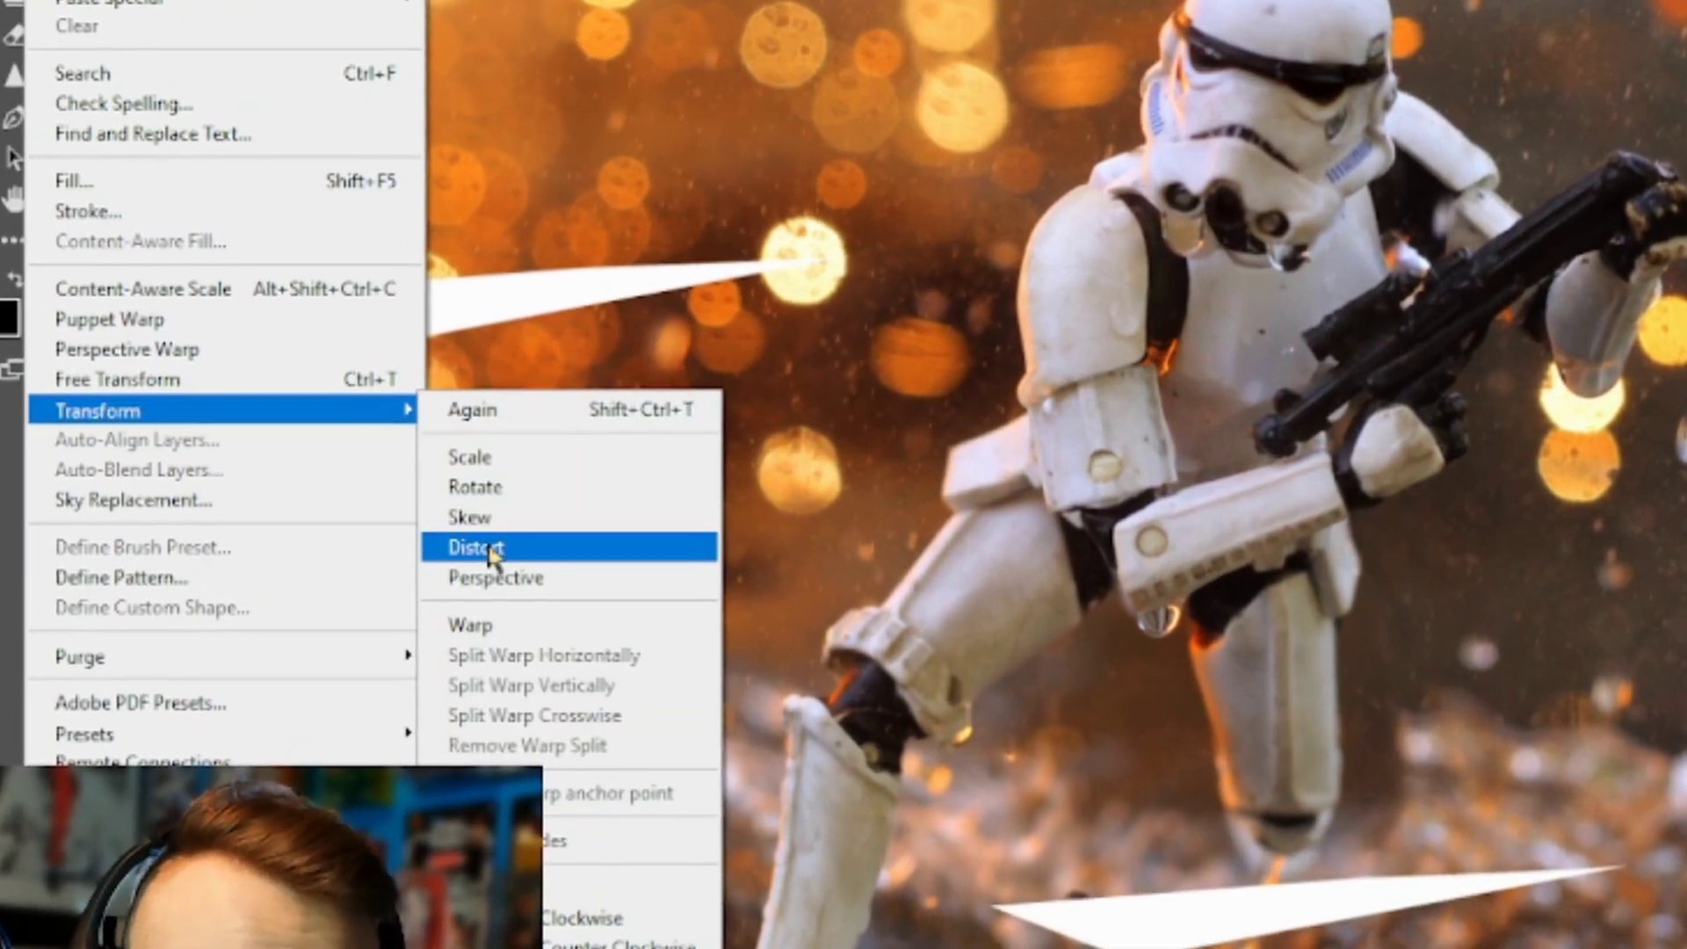
pyautogui.click(456, 541)
pyautogui.moveTo(958, 692); pyautogui.dragTo(875, 599)
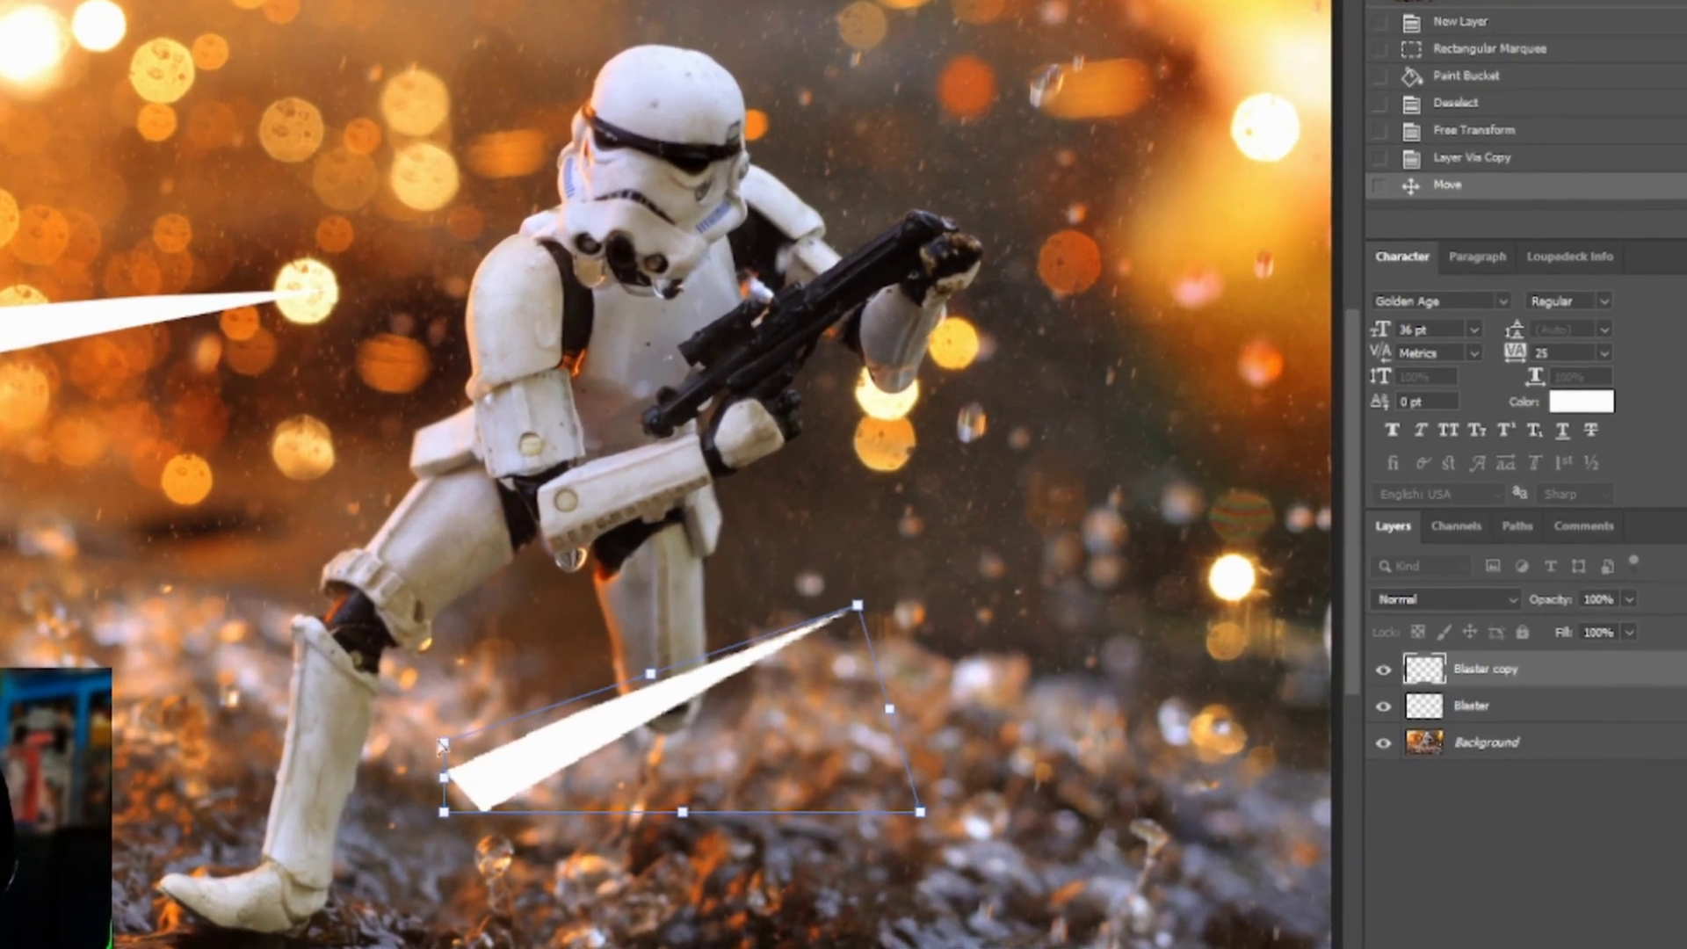
pyautogui.moveTo(443, 744); pyautogui.dragTo(542, 694)
pyautogui.moveTo(840, 611); pyautogui.dragTo(834, 598)
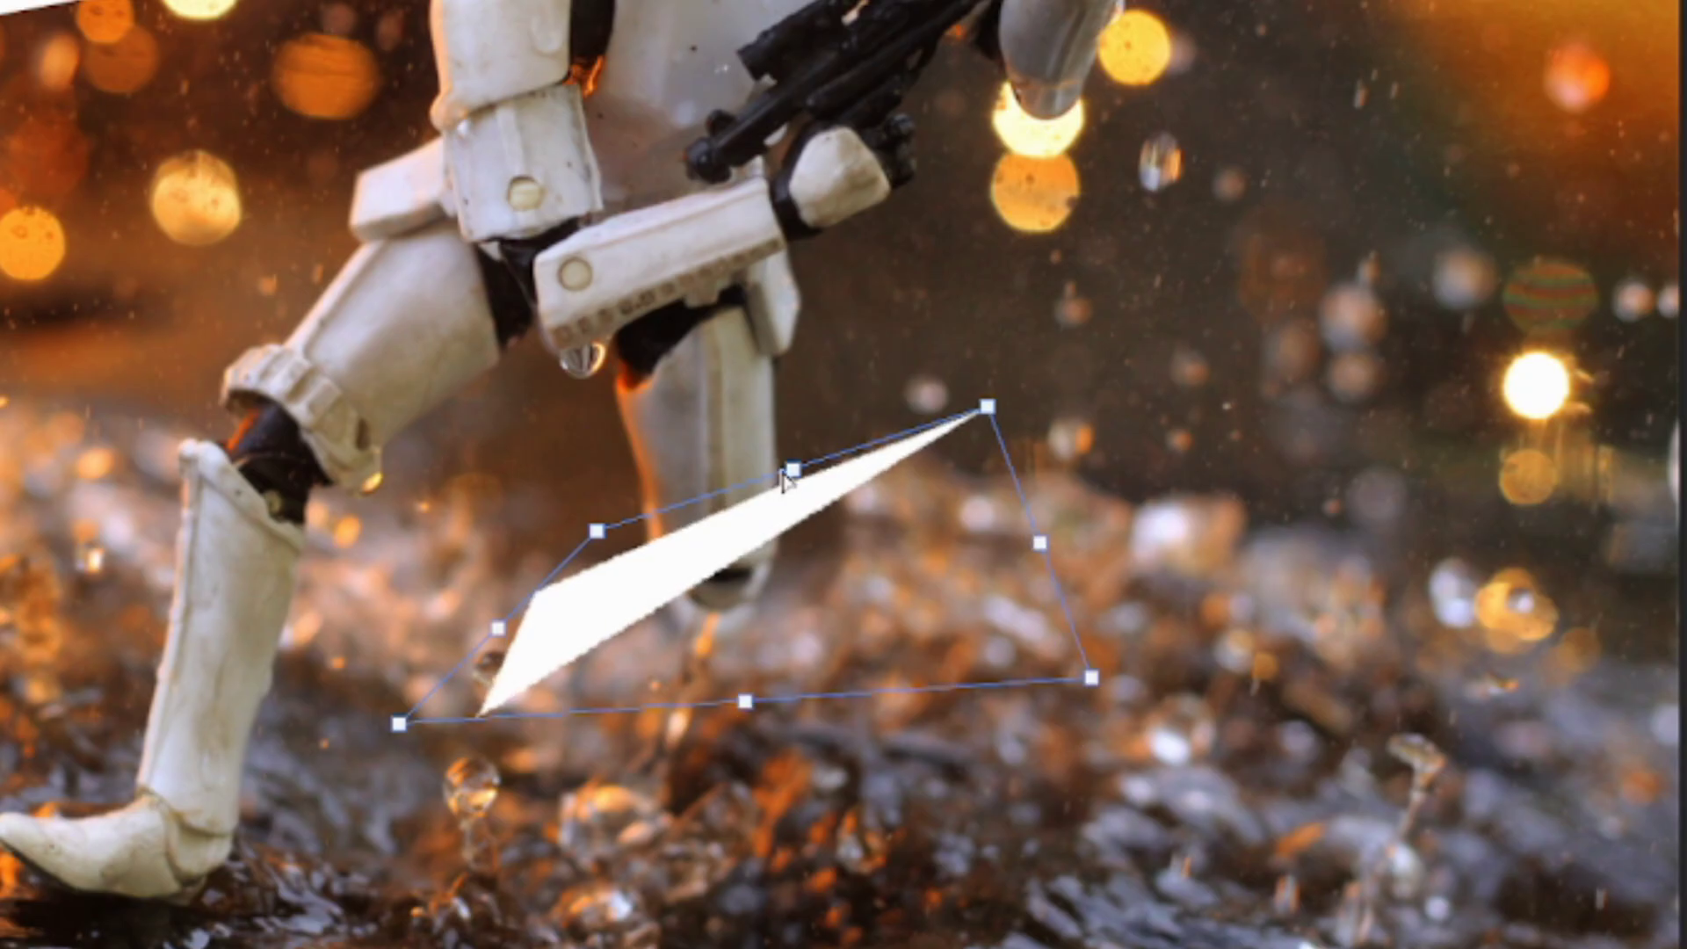
pyautogui.press('Return')
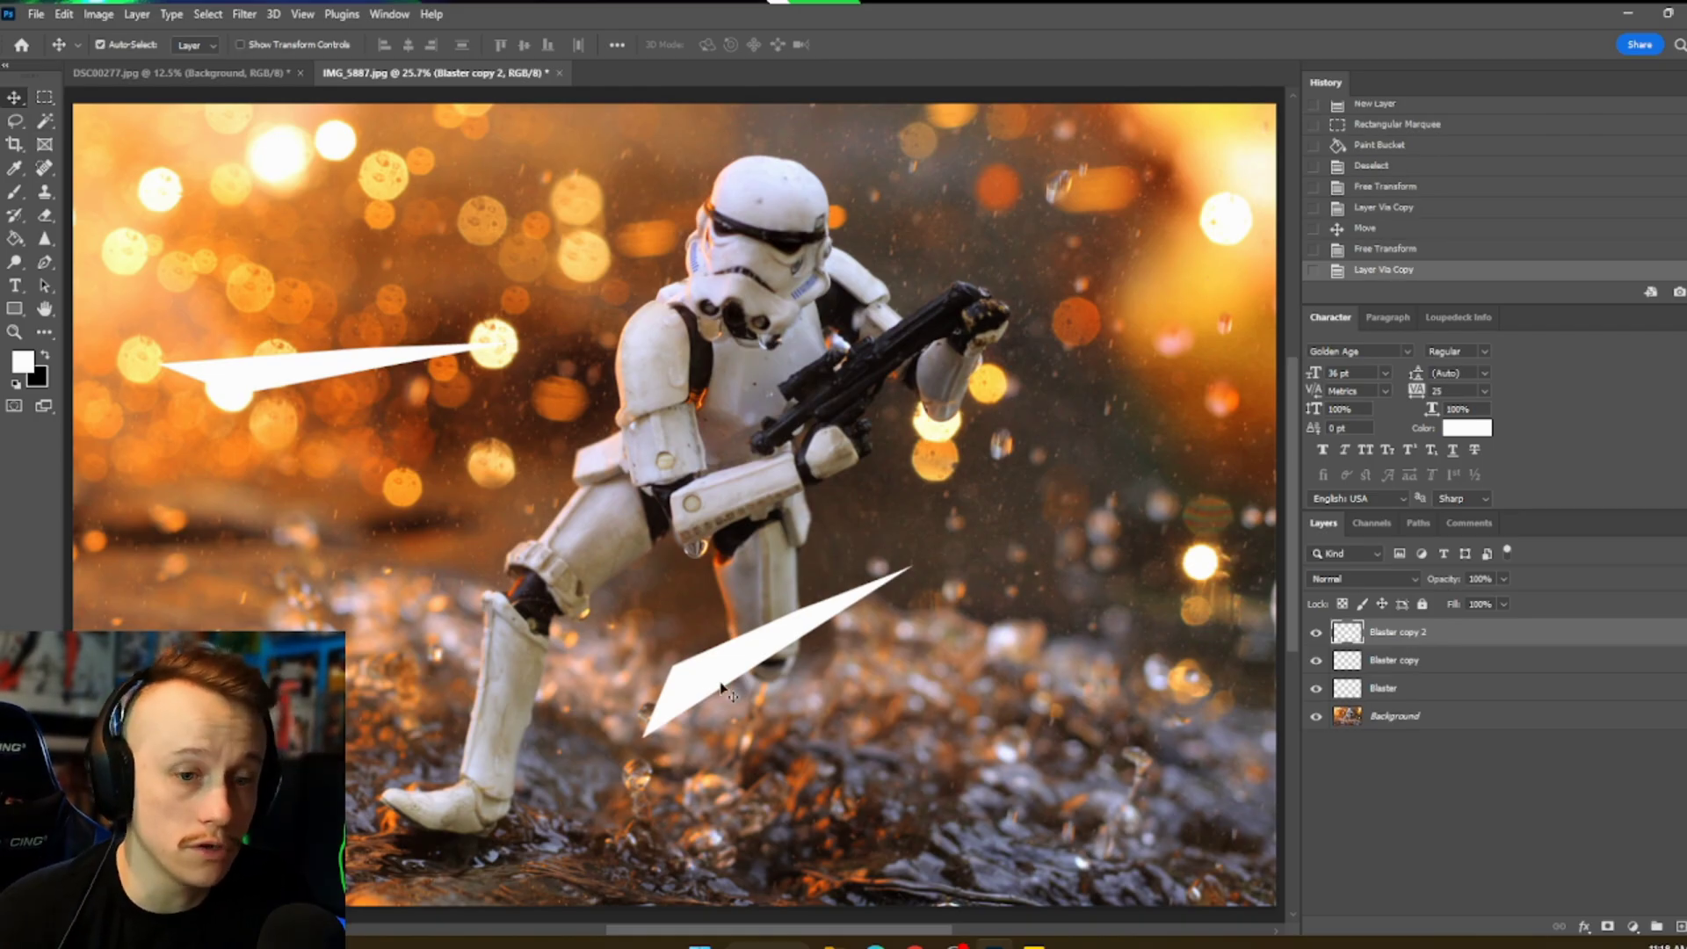
# - Move the Blaster copy 2 bolt to the area beyond the rifle and distort it into a smaller, angled bolt
pyautogui.moveTo(745, 665); pyautogui.dragTo(1021, 447)
pyautogui.click(63, 14)
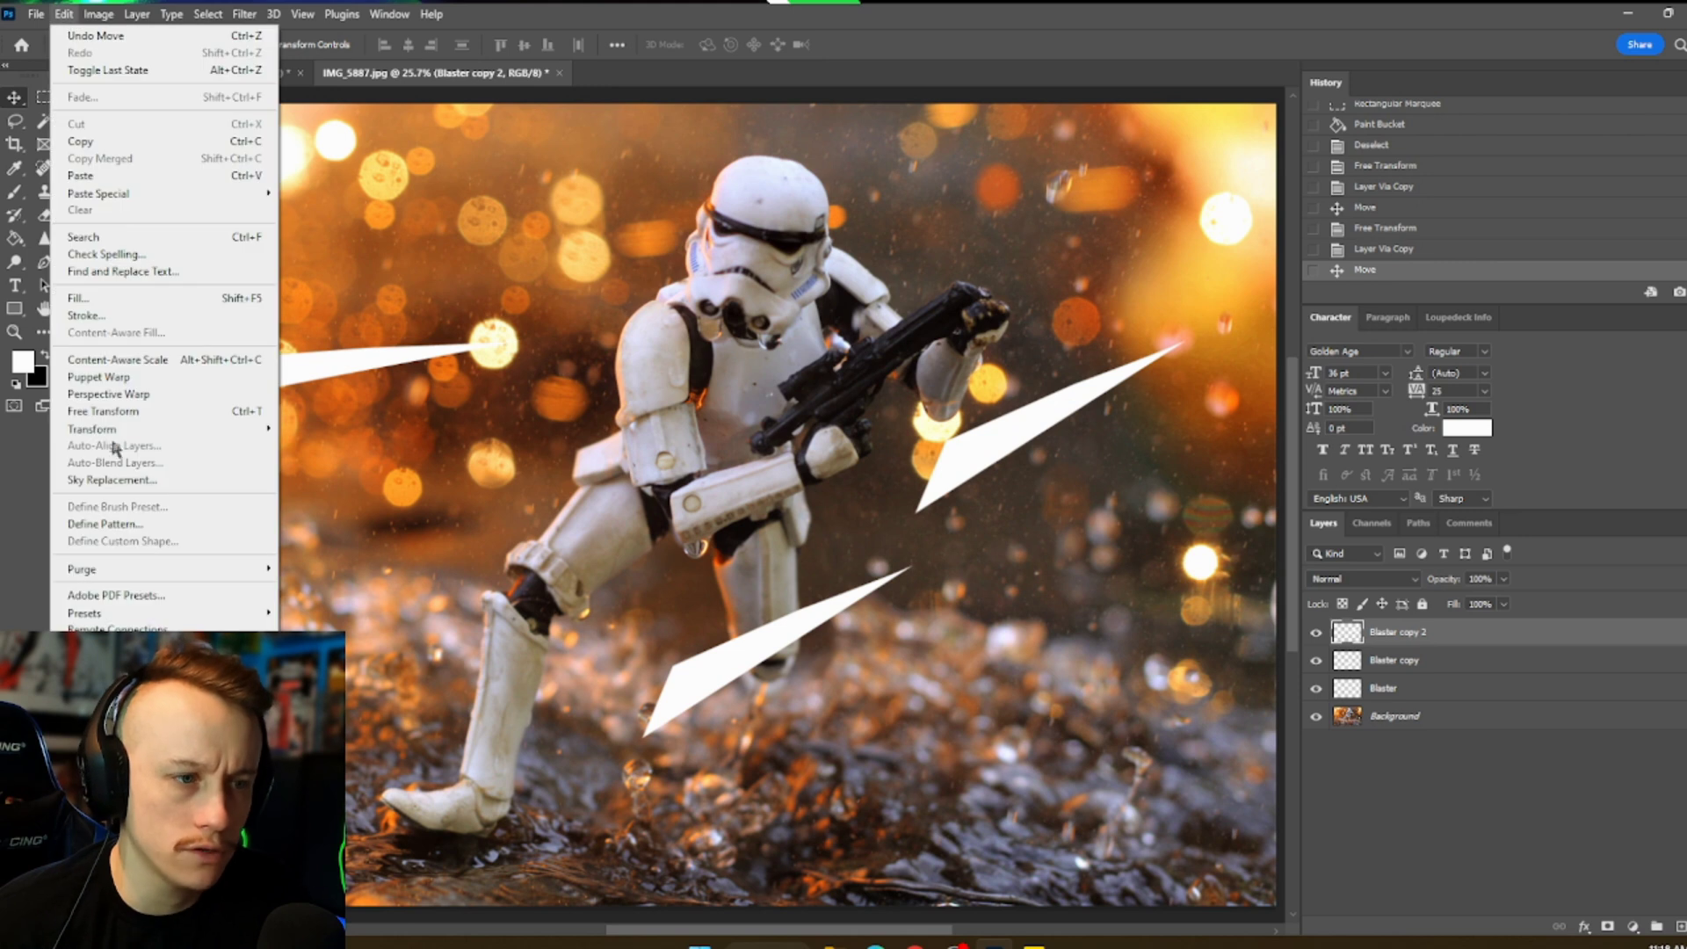
pyautogui.click(97, 430)
pyautogui.moveTo(1185, 387); pyautogui.dragTo(1038, 345)
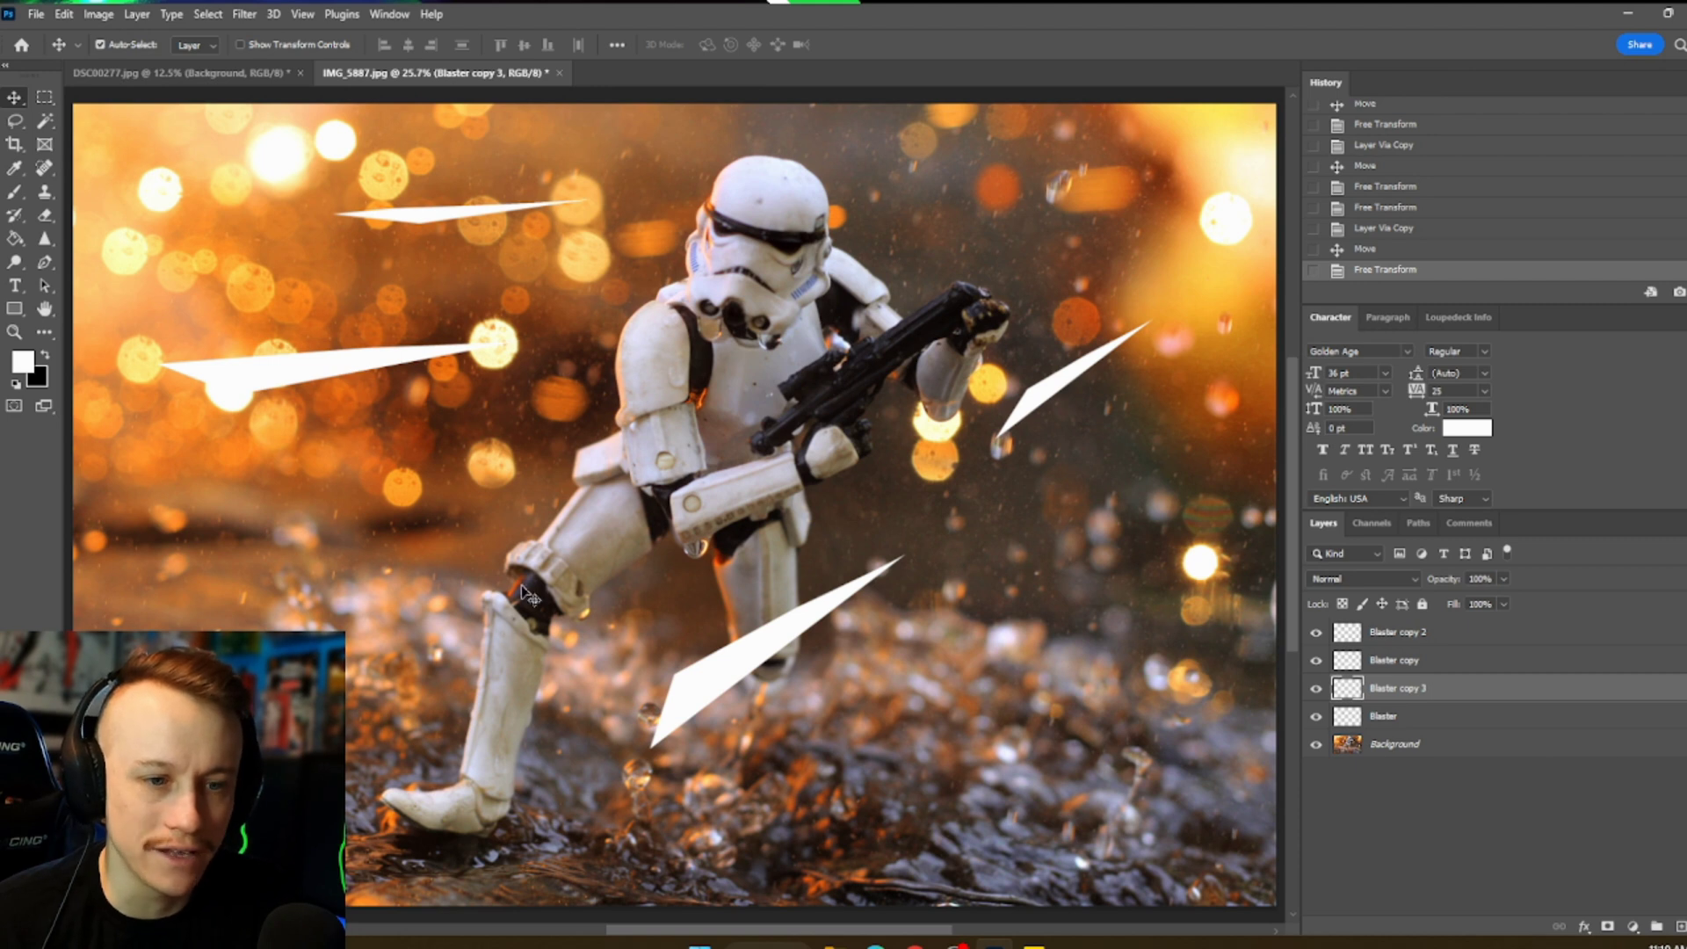
# - Duplicate the original Blaster bolt, move the copy across the stormtrooper's front shin, and transform it into an upward-angled bolt
pyautogui.click(268, 374)
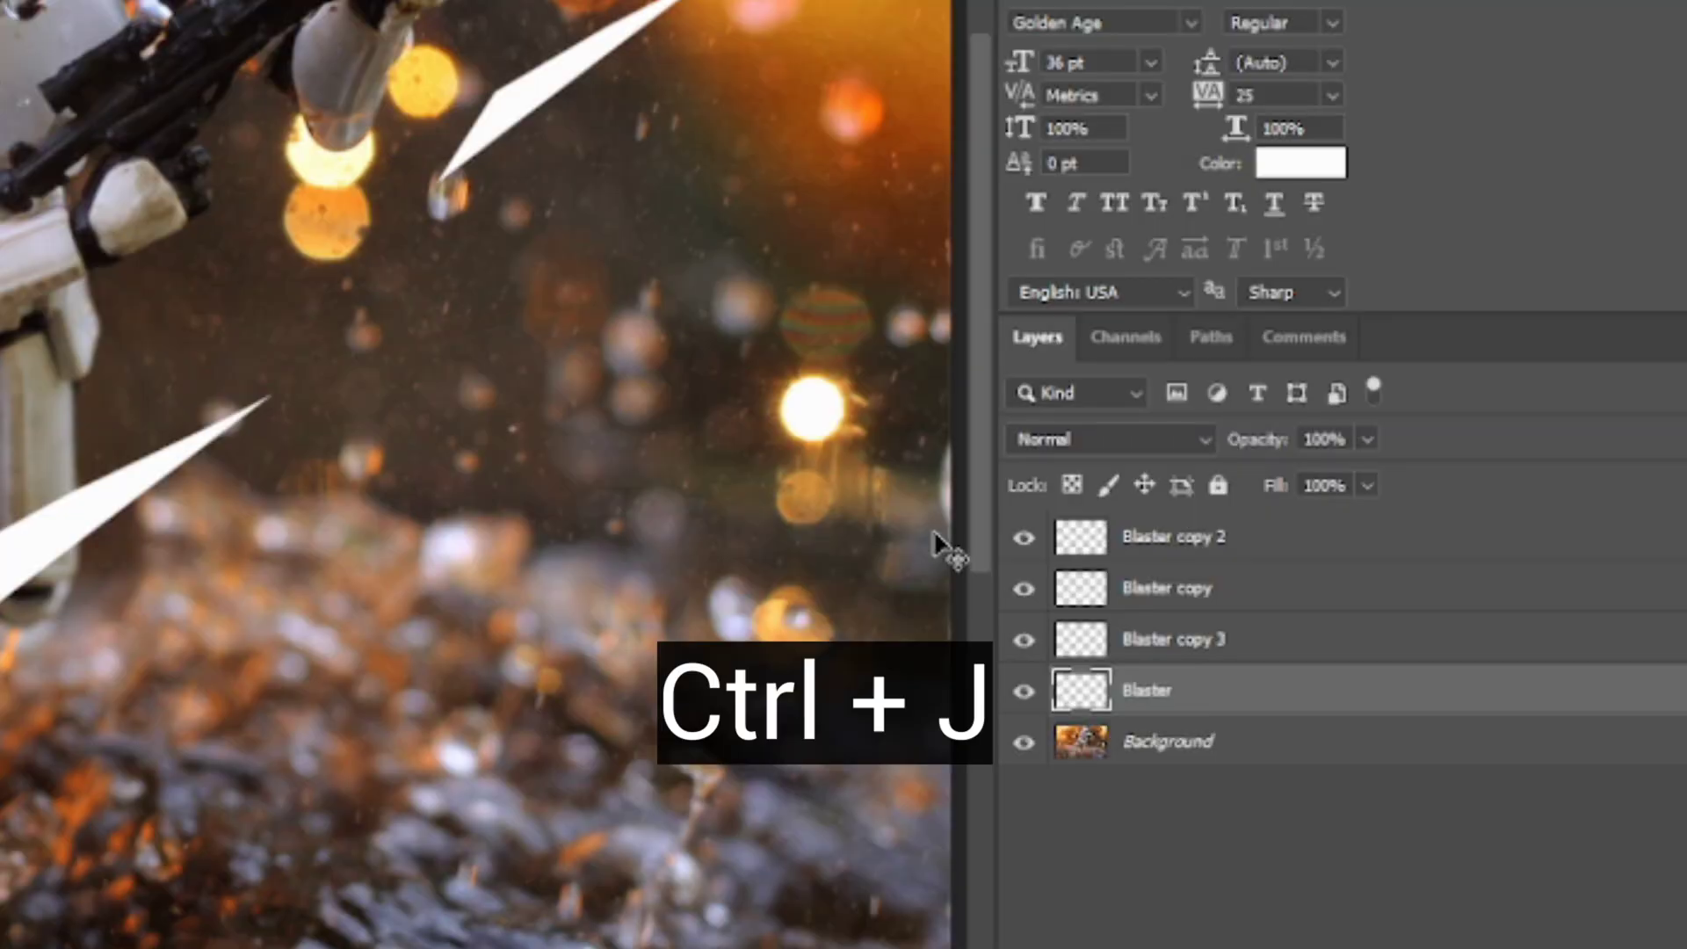
pyautogui.hotkey('ctrl', 'j')
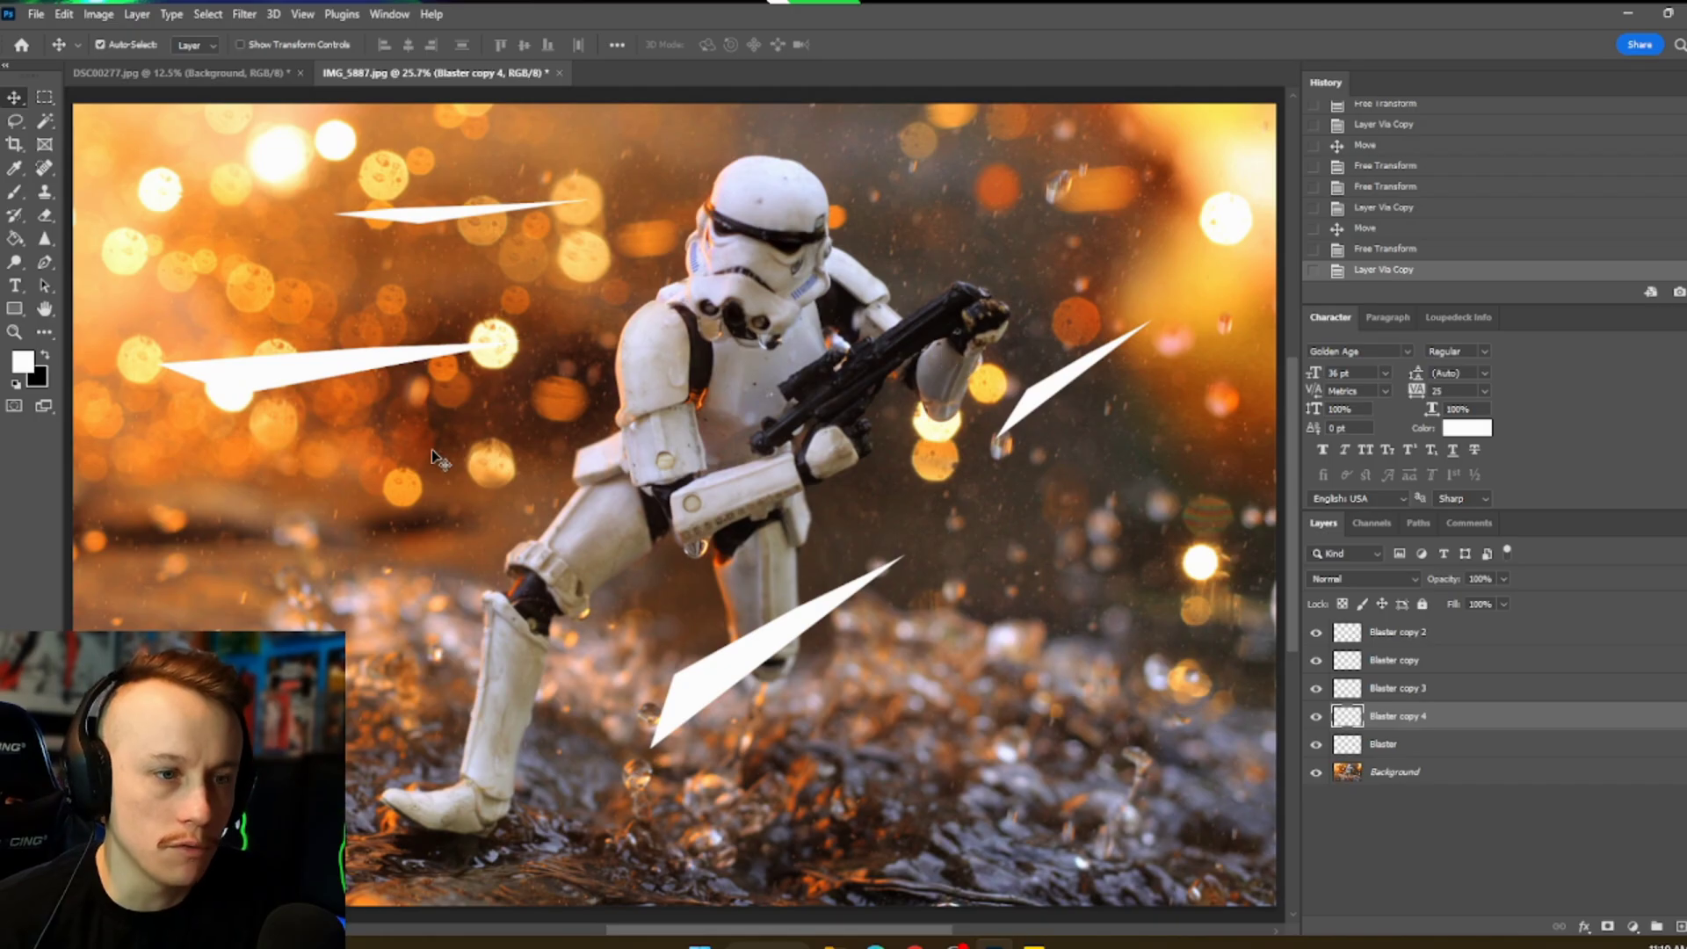
pyautogui.moveTo(264, 377); pyautogui.dragTo(448, 642)
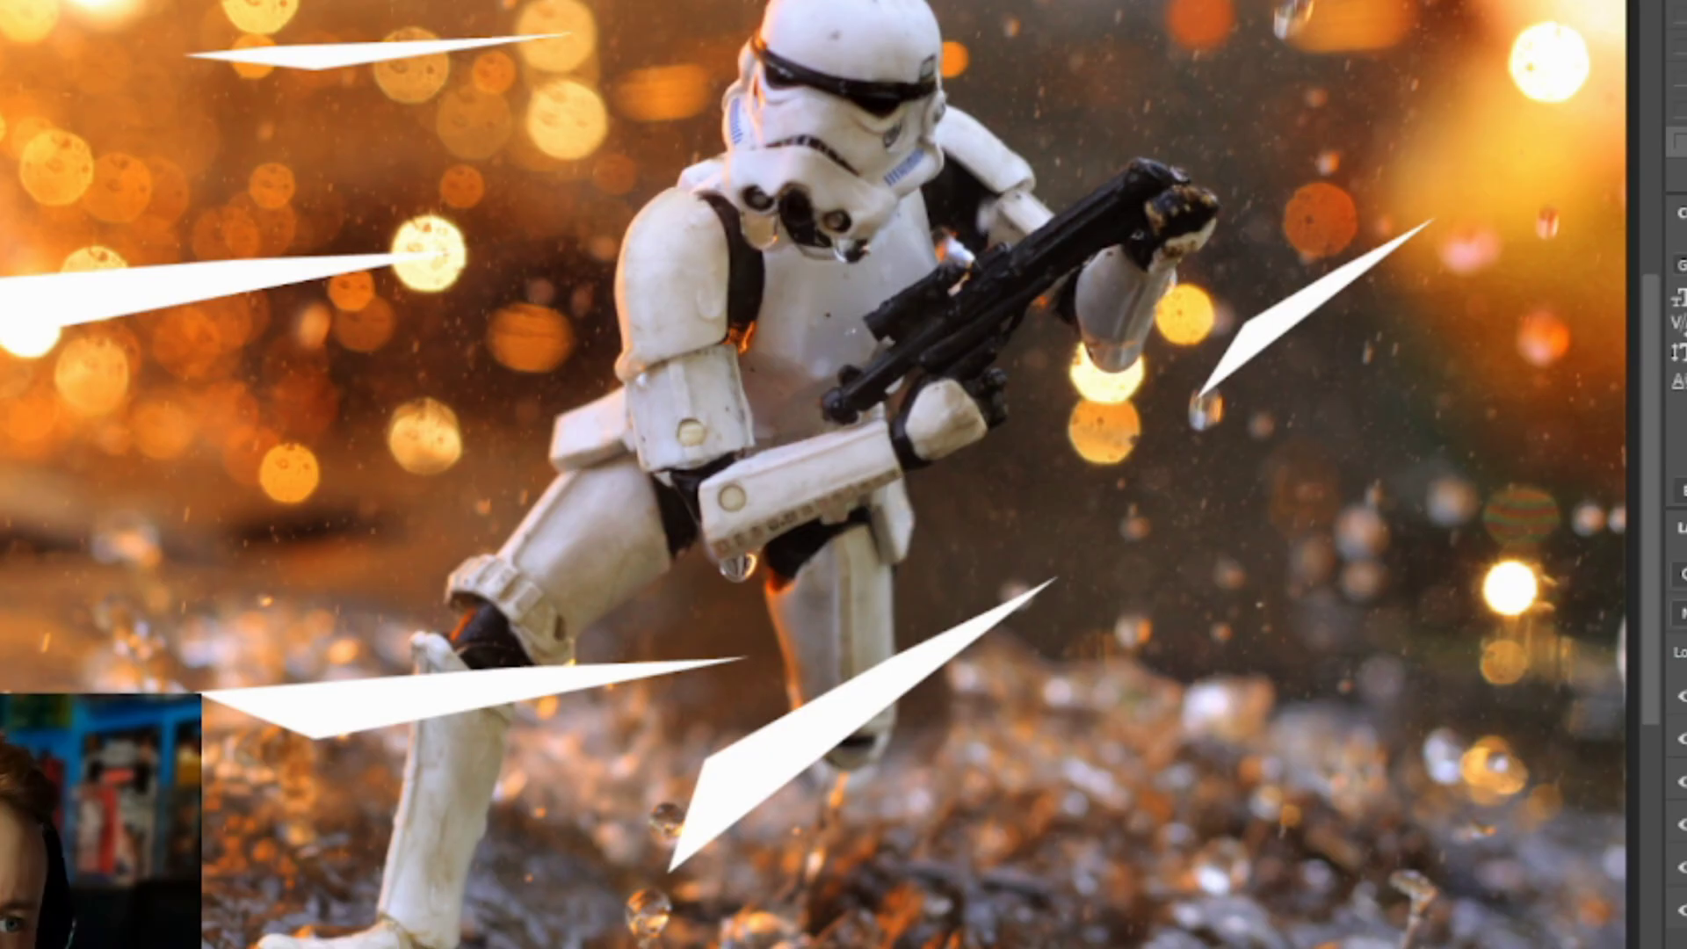
pyautogui.hotkey('ctrl', 't')
pyautogui.moveTo(695, 625); pyautogui.dragTo(596, 646)
pyautogui.moveTo(587, 715); pyautogui.dragTo(391, 676)
pyautogui.press('Return')
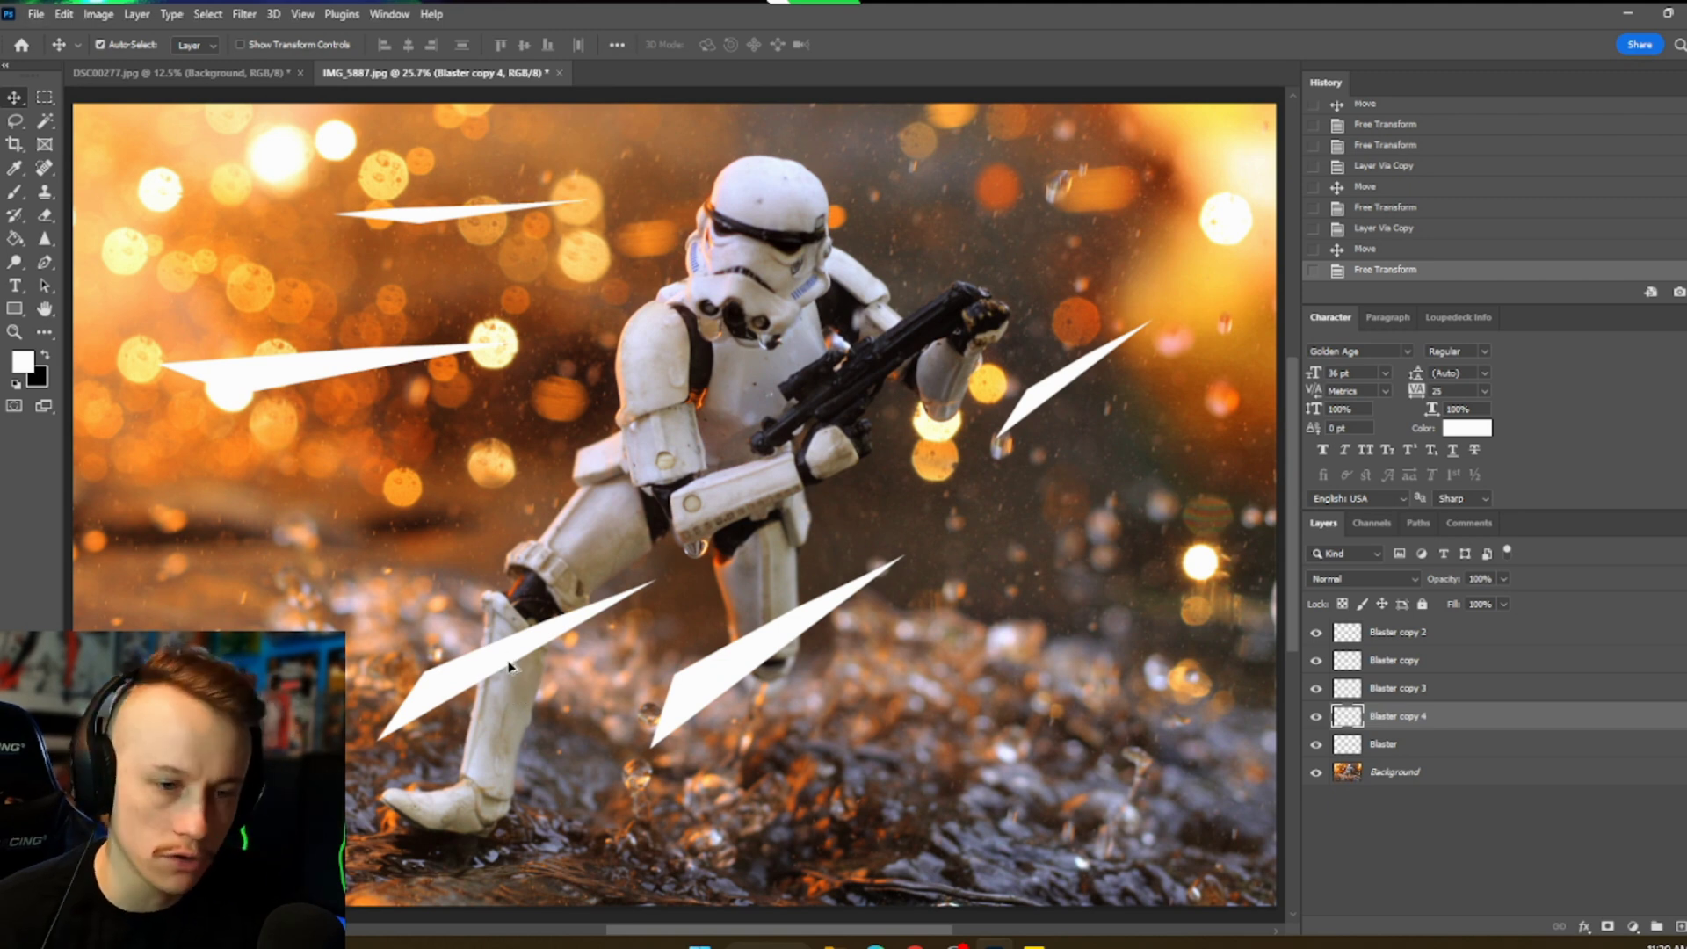
# - Lower the opacity of the Blaster copy 4 layer to 47% so the leg shows through the bolt
pyautogui.scroll(6, 509, 665)
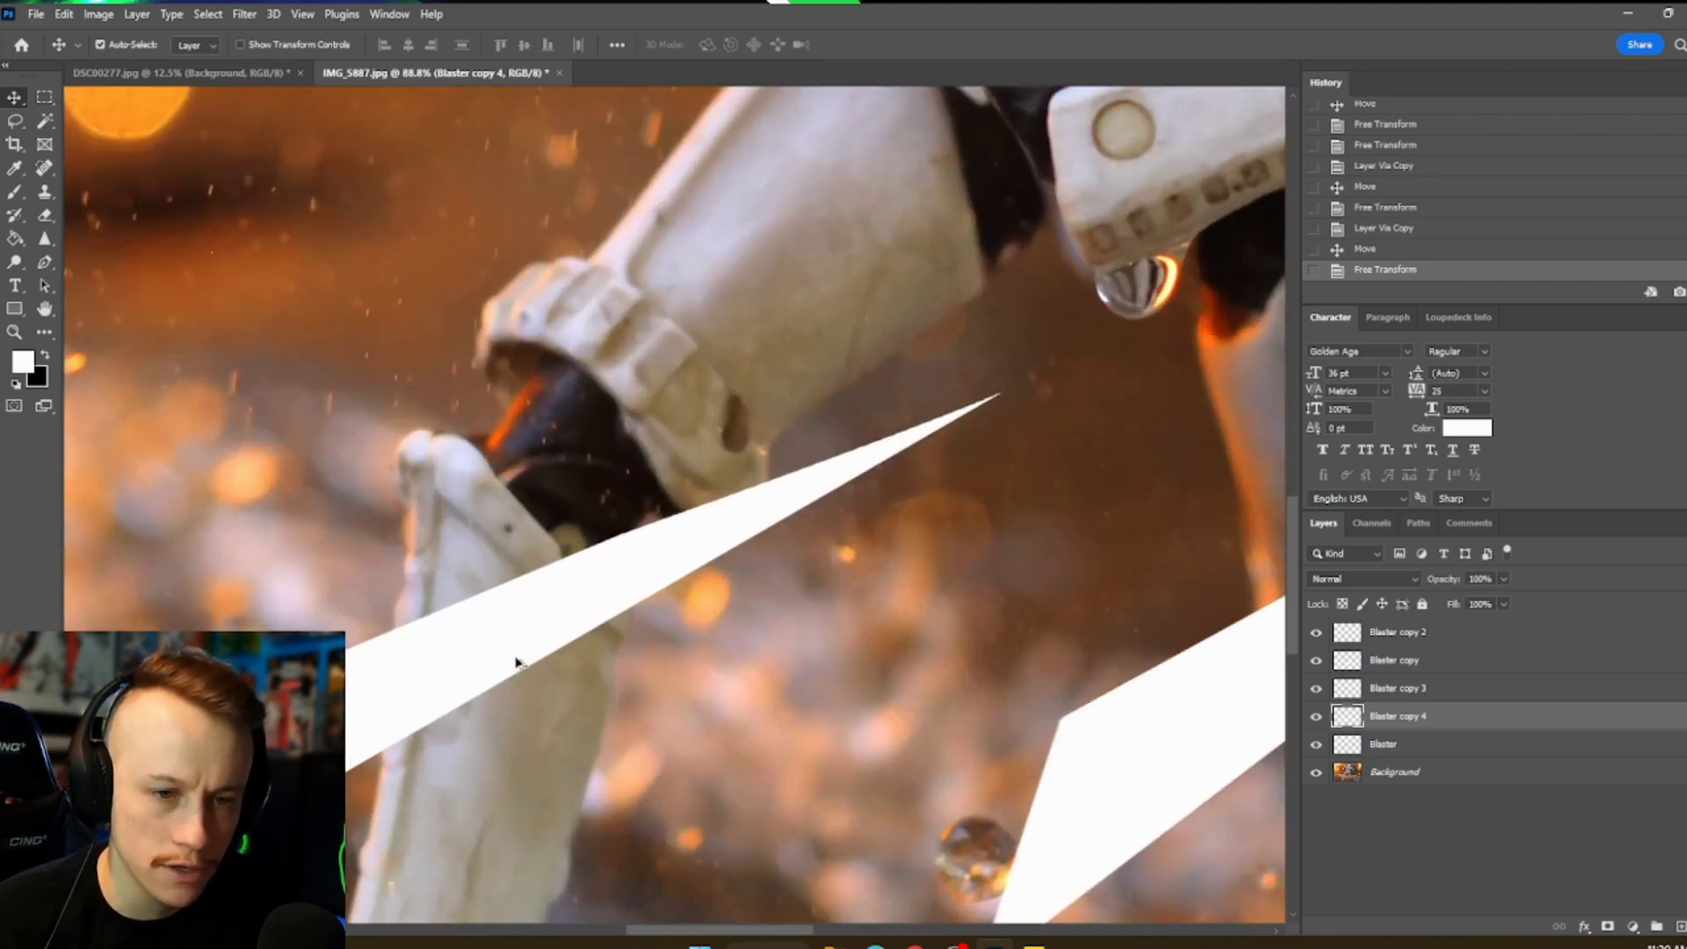
pyautogui.scroll(1, 516, 664)
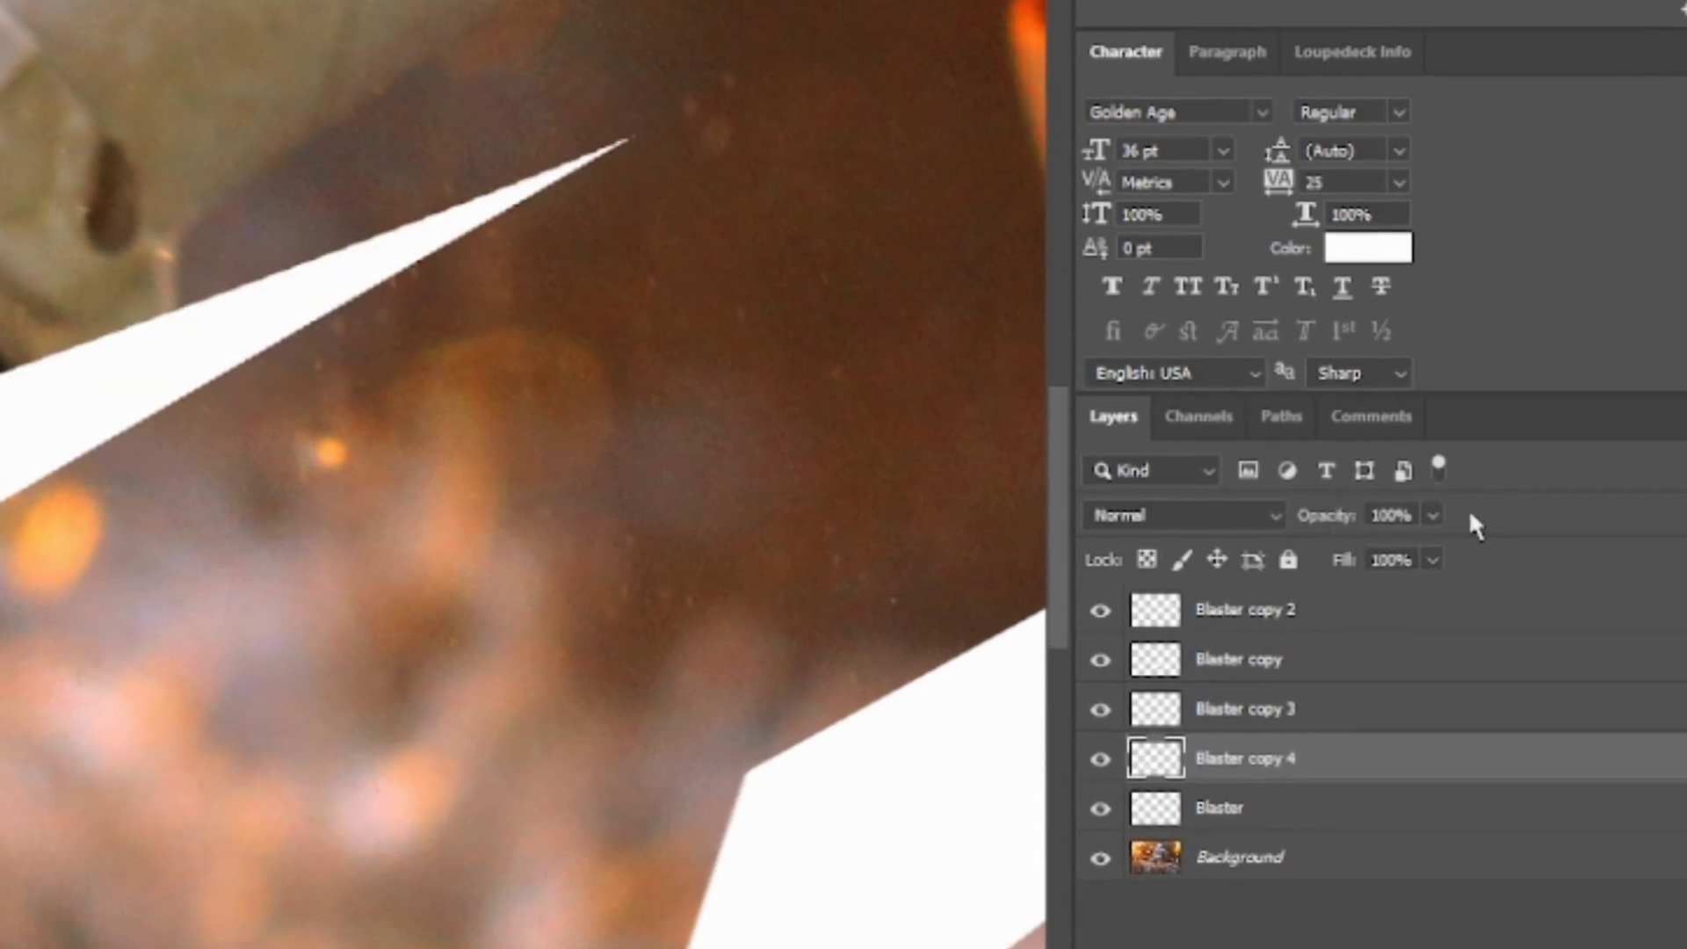
pyautogui.click(1438, 516)
pyautogui.moveTo(1385, 550); pyautogui.dragTo(1389, 552)
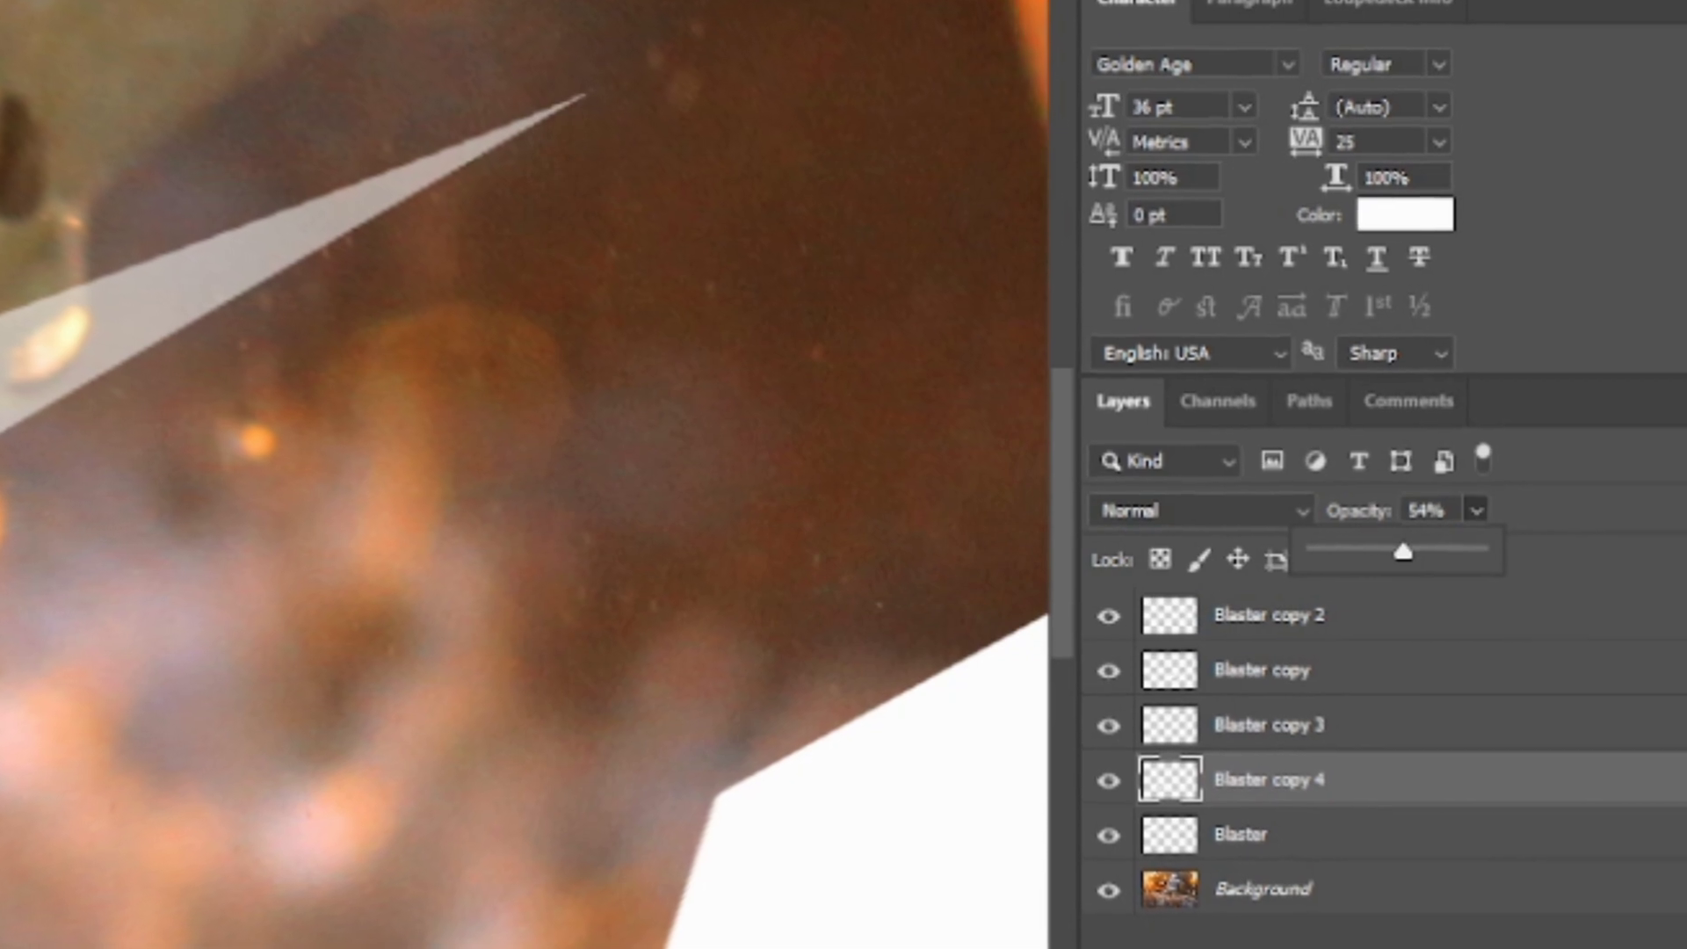
pyautogui.moveTo(1407, 551); pyautogui.dragTo(1396, 554)
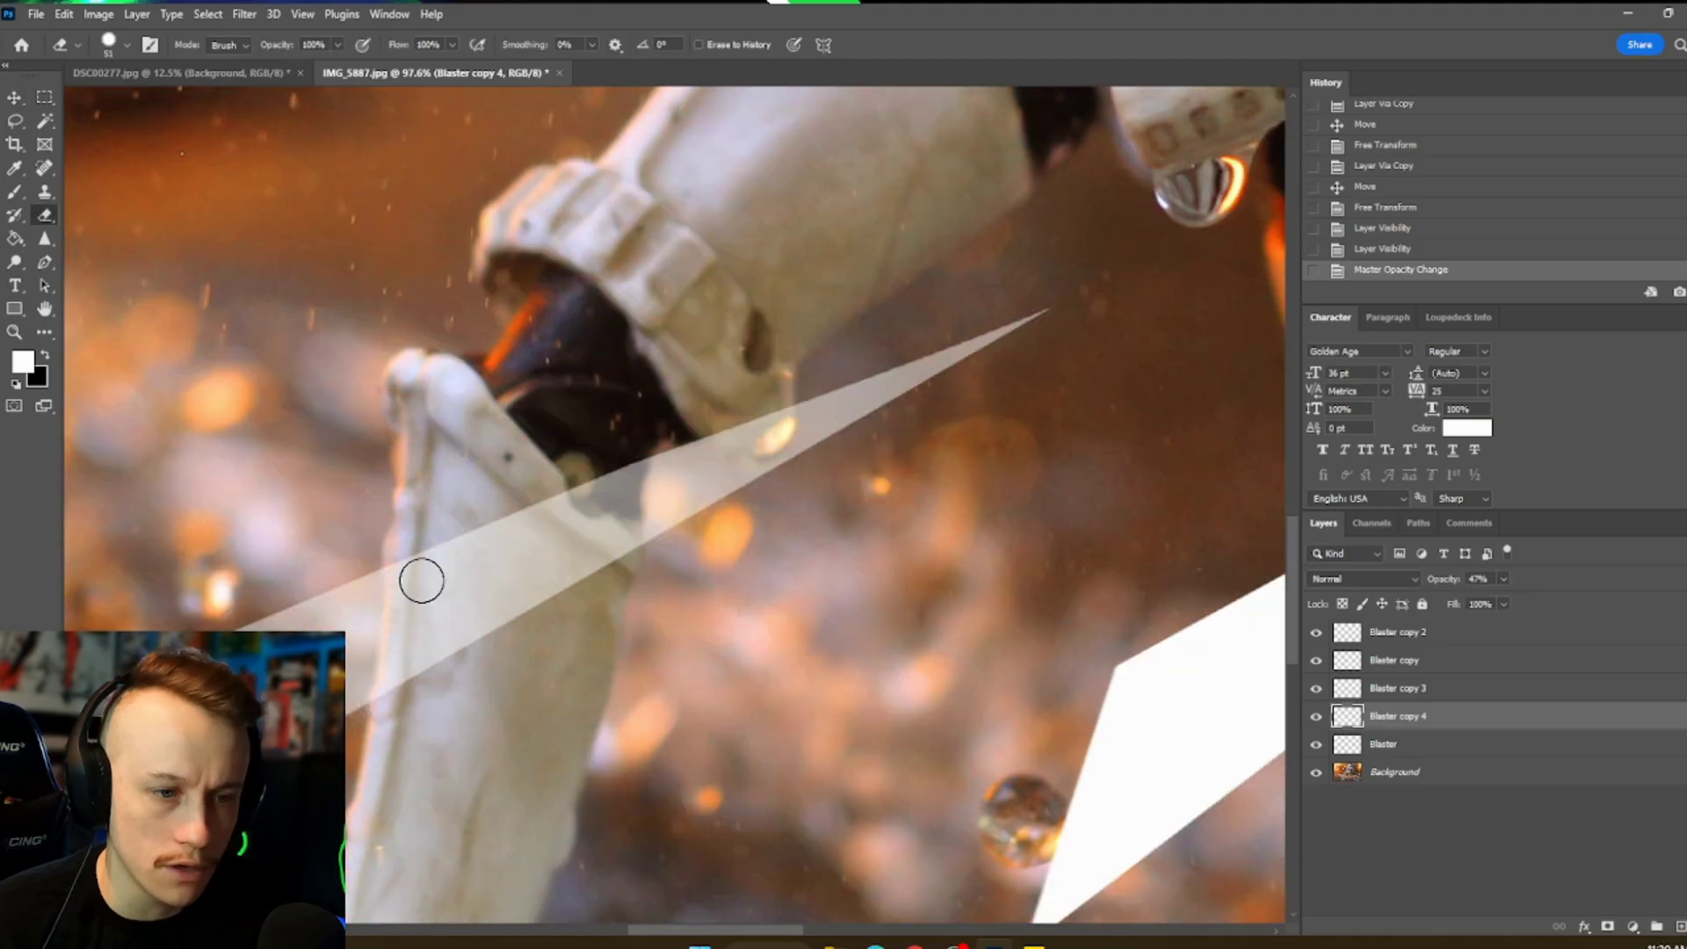
# - Erase the parts of the Blaster copy 4 bolt overlapping the front shin and knee, and set the layer's opacity to 100%
pyautogui.moveTo(414, 571); pyautogui.dragTo(400, 690)
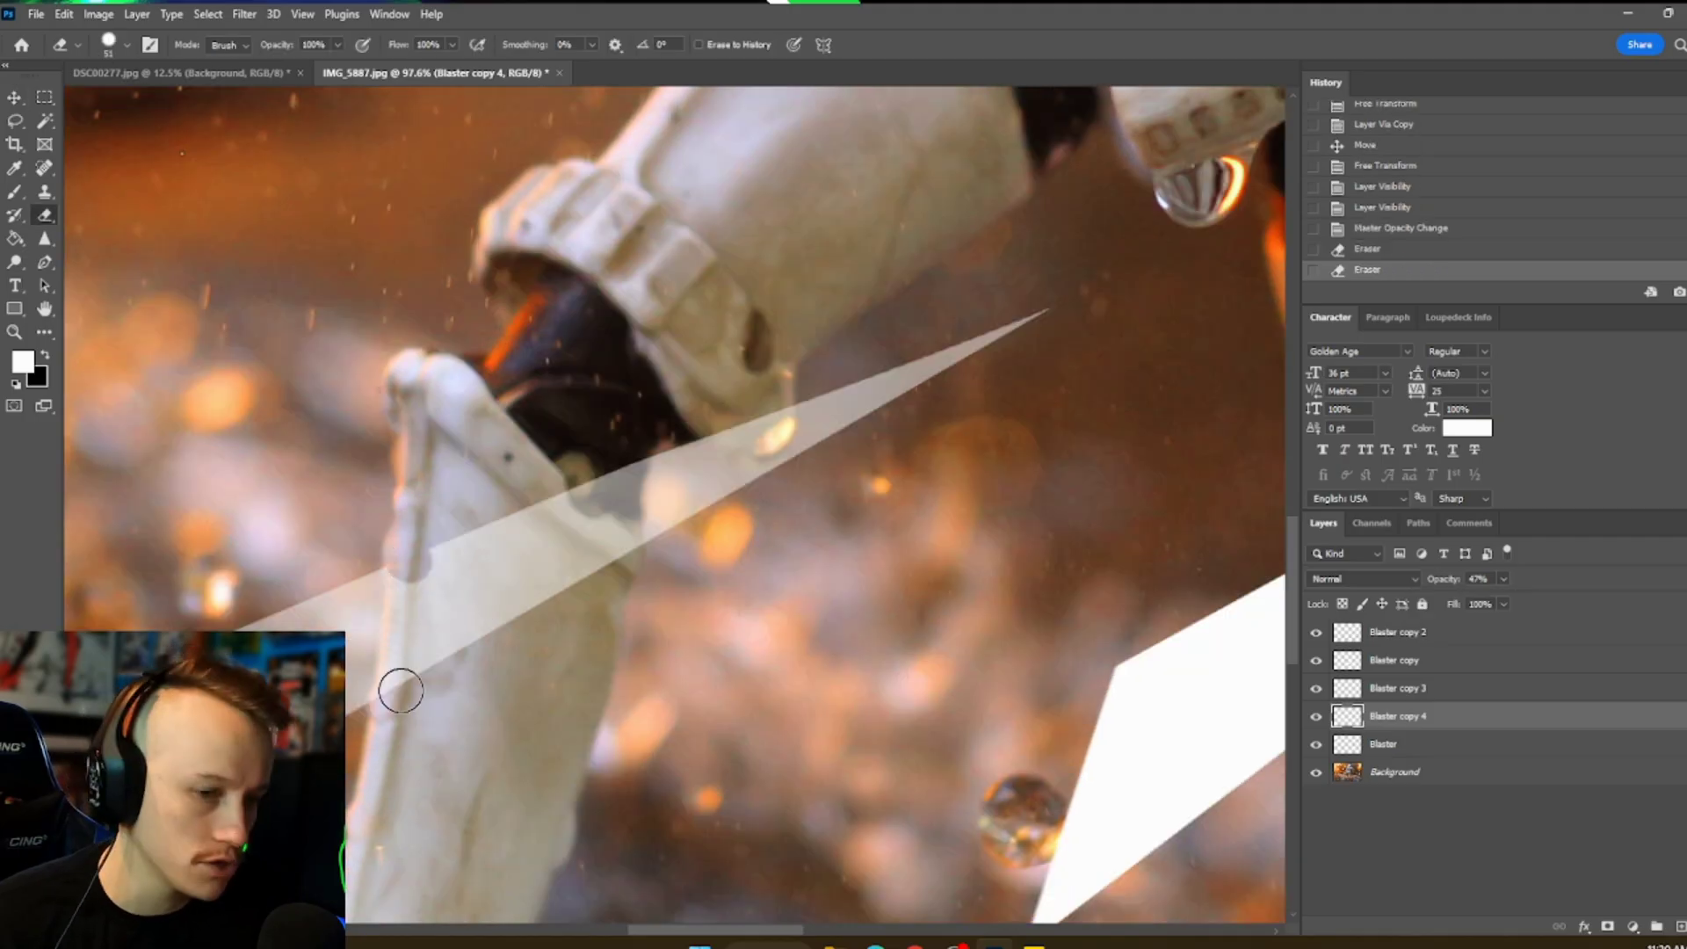
pyautogui.moveTo(619, 559); pyautogui.dragTo(439, 650)
pyautogui.moveTo(694, 413); pyautogui.dragTo(708, 418)
pyautogui.write('100')
pyautogui.press('Return')
pyautogui.hotkey('ctrl', '0')
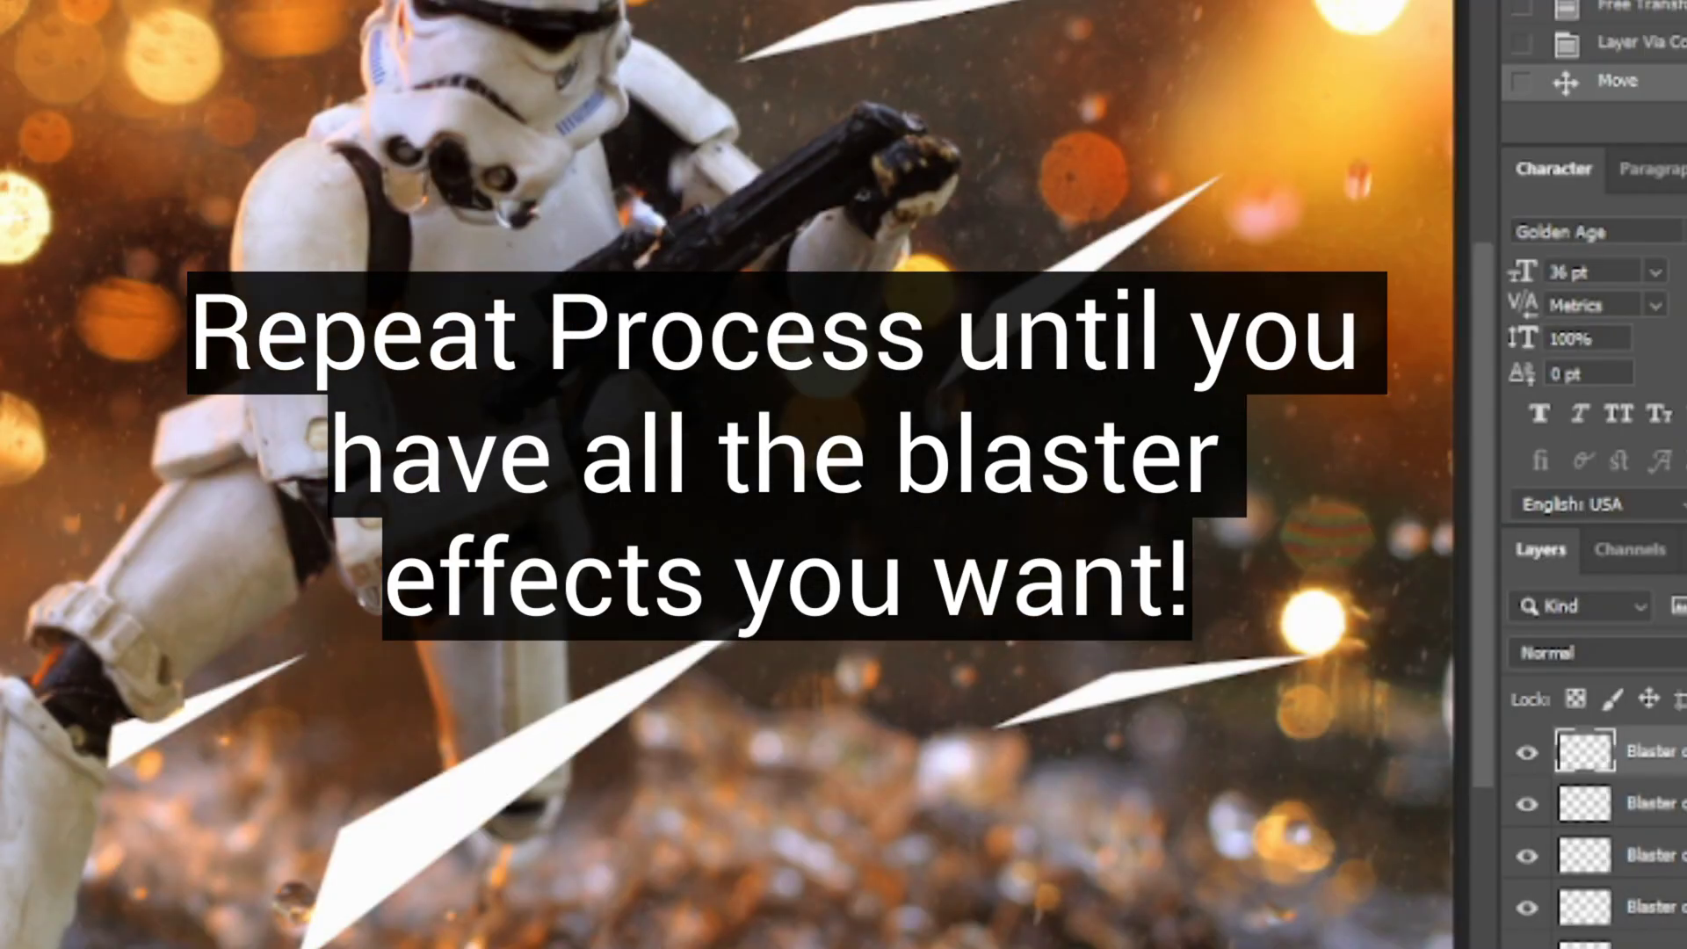
# - Free-transform a new bolt copy, and erase the part of the Blaster copy 11 bolt that crosses the stormtrooper's helmet
pyautogui.hotkey('ctrl', 't')
pyautogui.moveTo(1309, 488); pyautogui.dragTo(1300, 456)
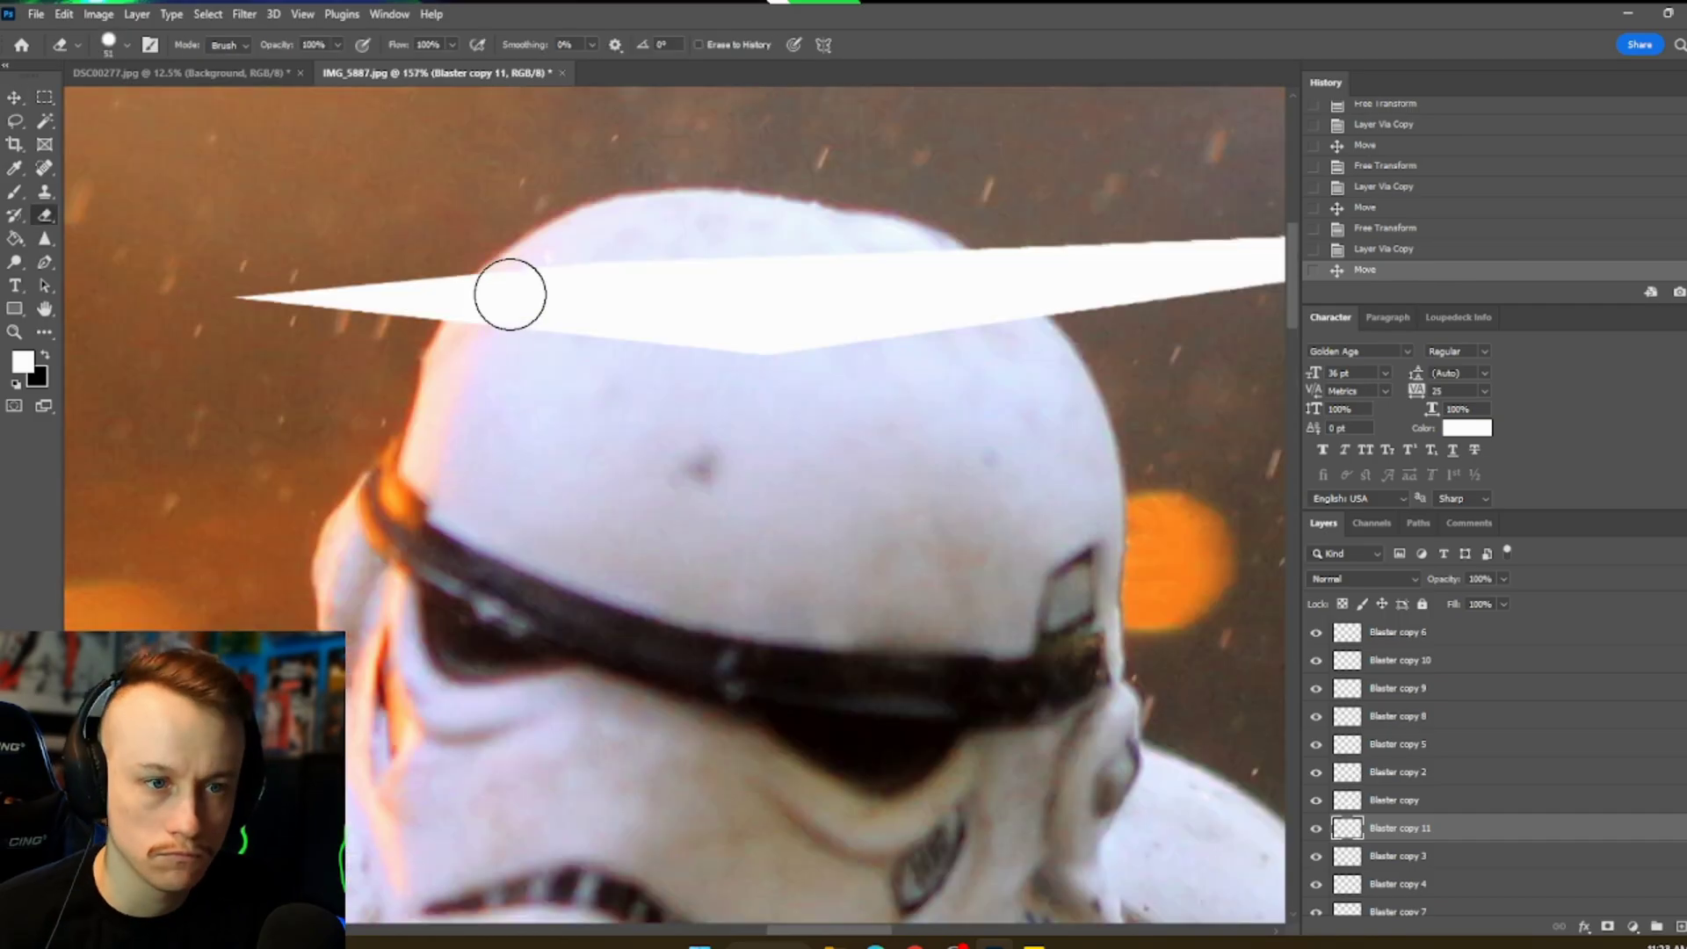
pyautogui.moveTo(509, 290); pyautogui.dragTo(783, 384)
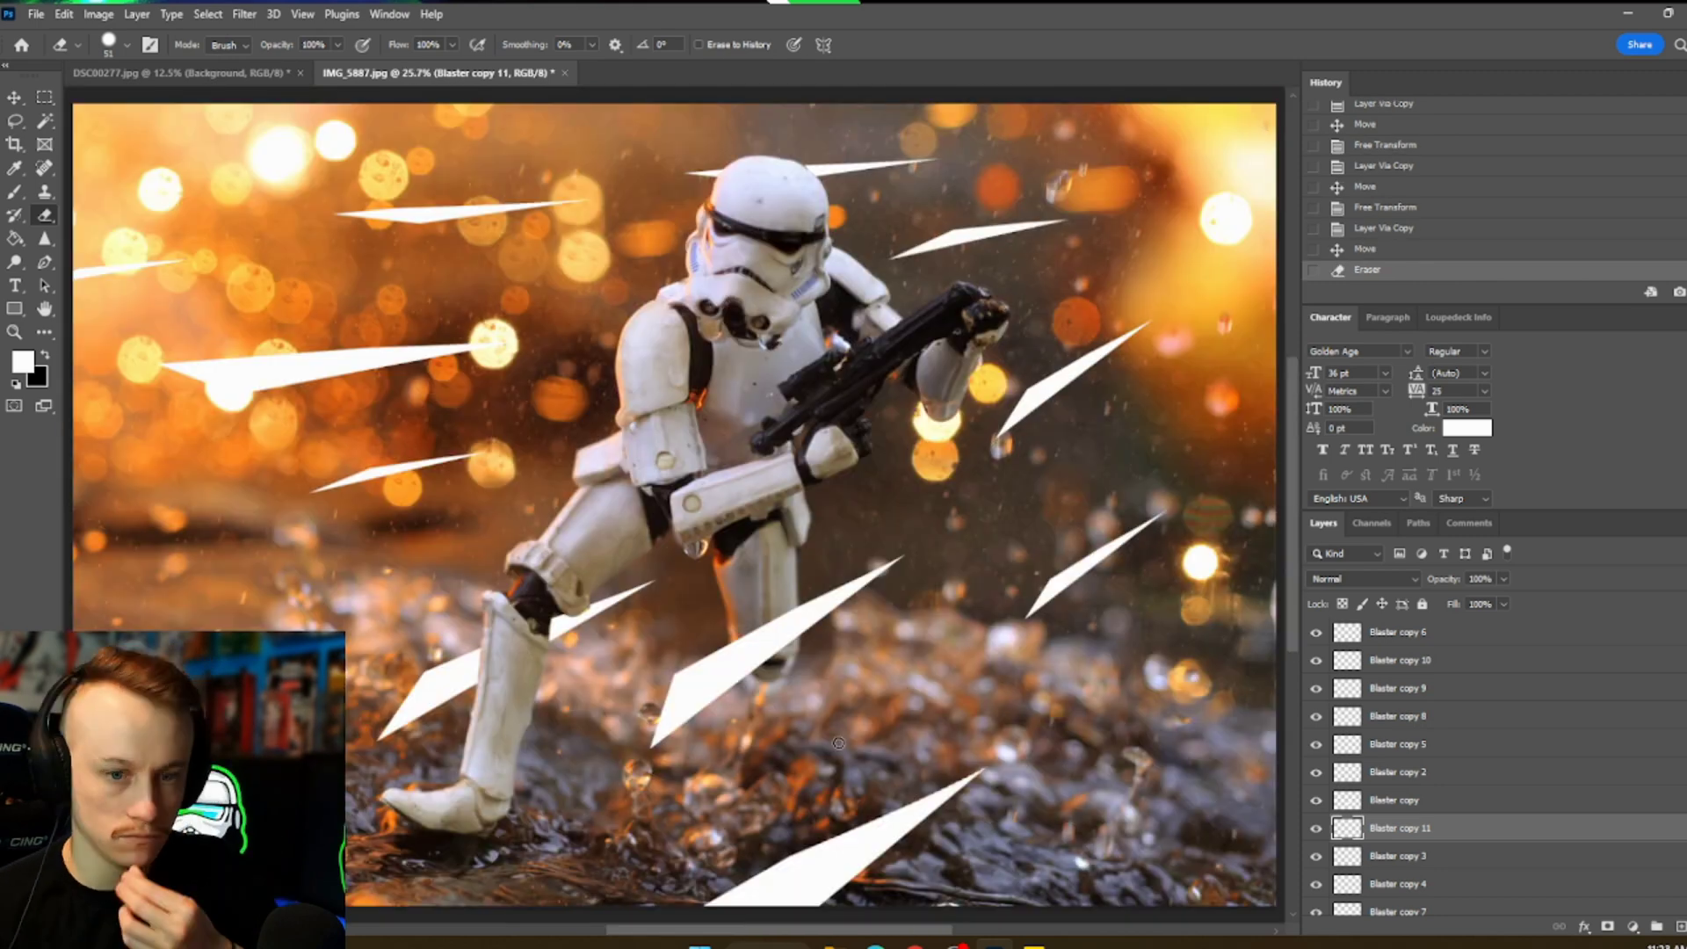
# - Duplicate another blaster bolt, transform the copy, and turn the Blaster copy 6 layer's visibility back on
pyautogui.hotkey('ctrl', 'j')
pyautogui.click(63, 14)
pyautogui.click(96, 422)
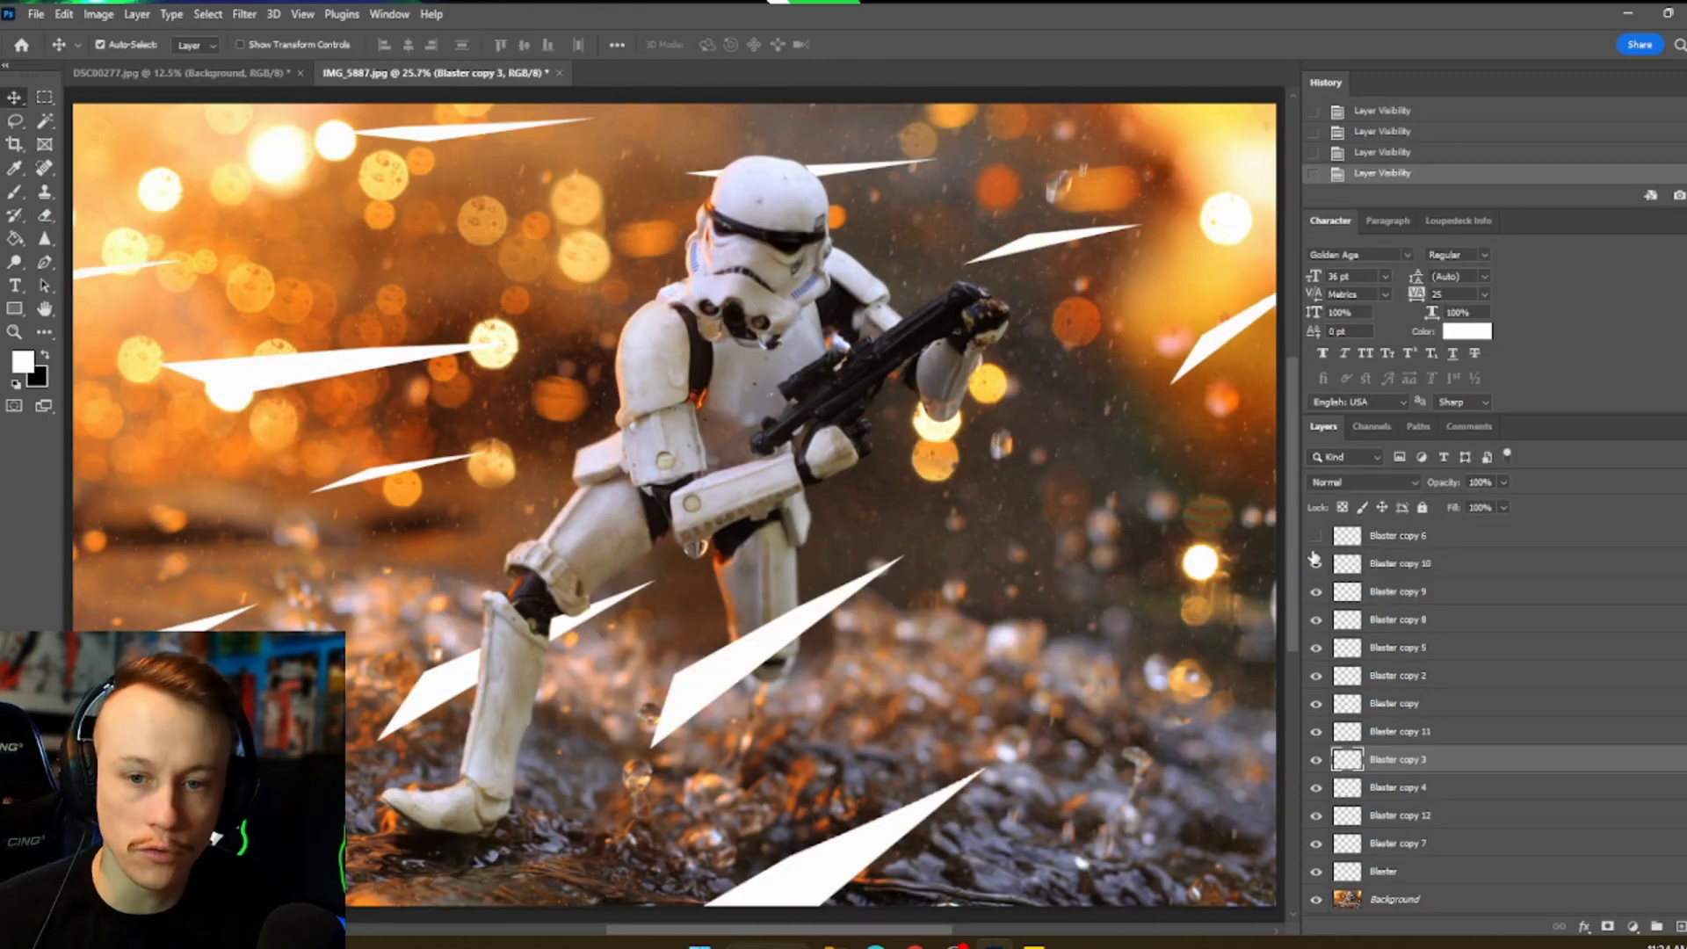
pyautogui.click(1316, 535)
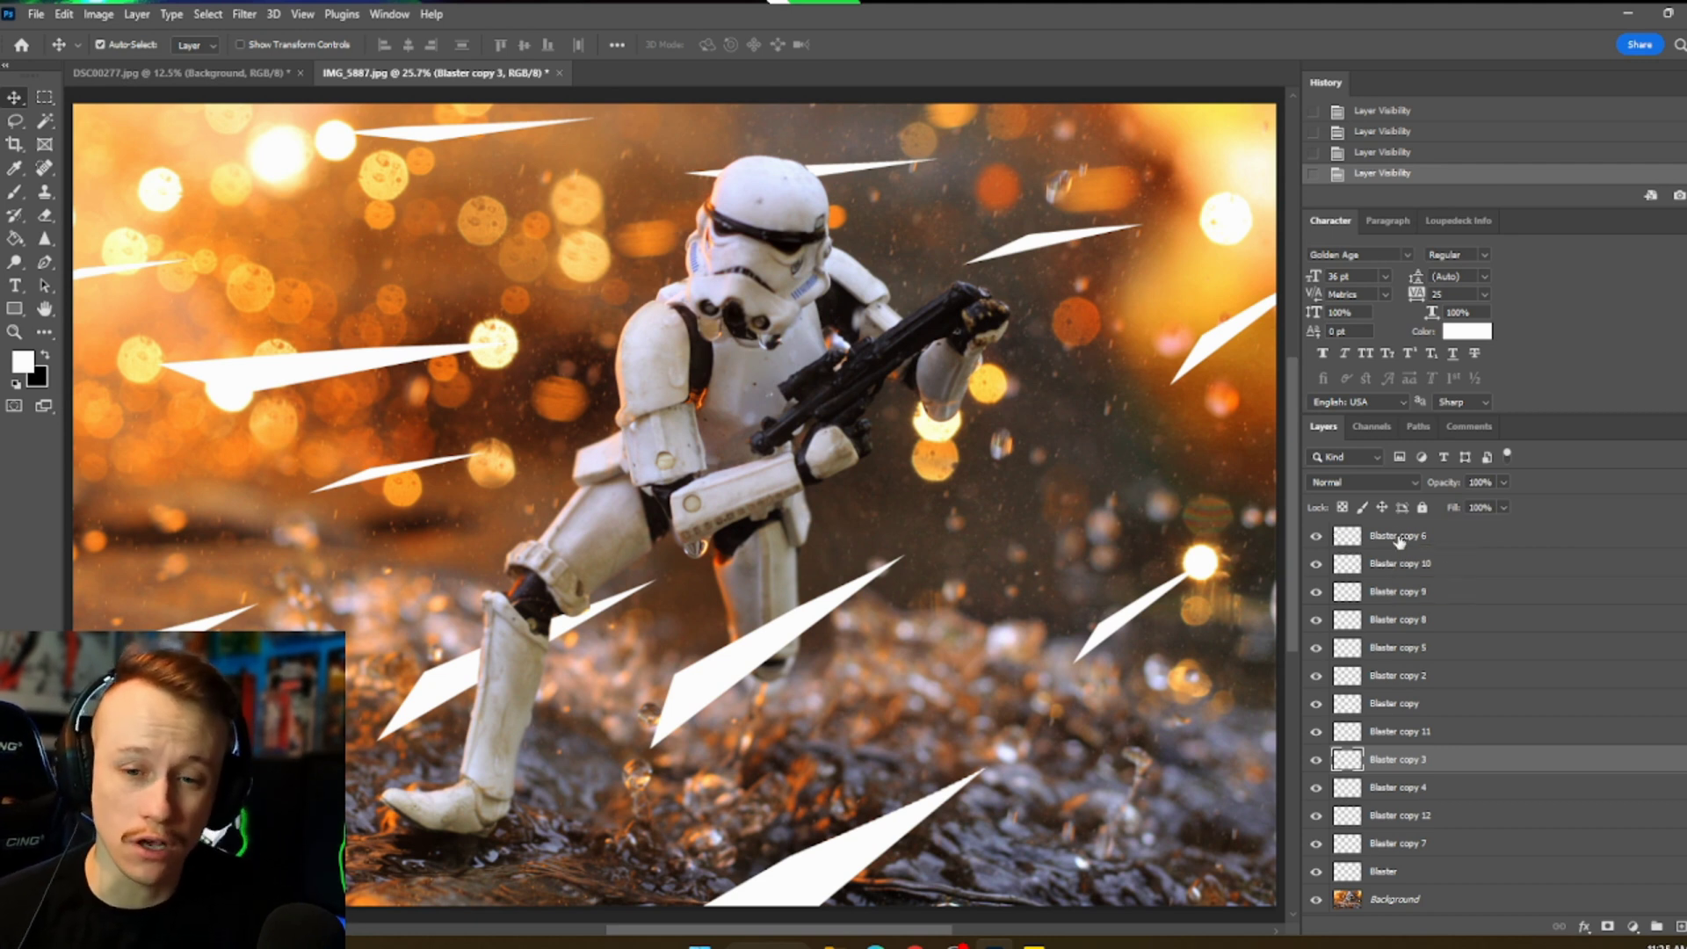
# - Select all layers from Blaster to Blaster copy 6 and merge them into one layer
pyautogui.click(1393, 865)
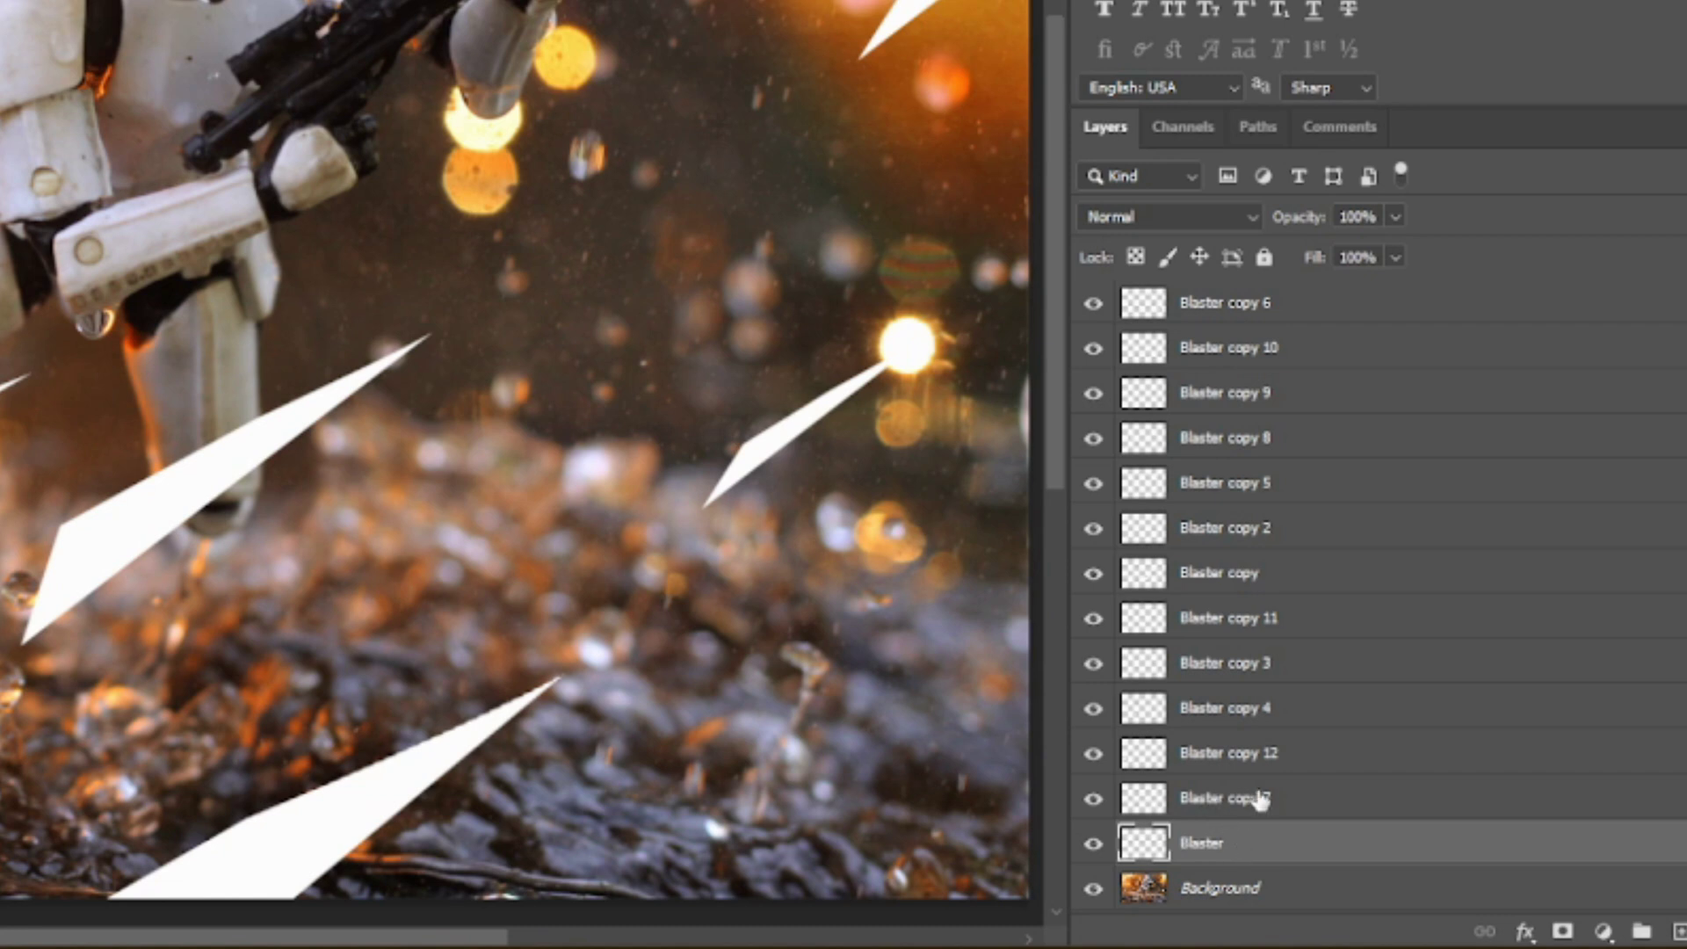
pyautogui.keyDown('shift'); pyautogui.click(1223, 327); pyautogui.keyUp('shift')
pyautogui.click(1678, 127)
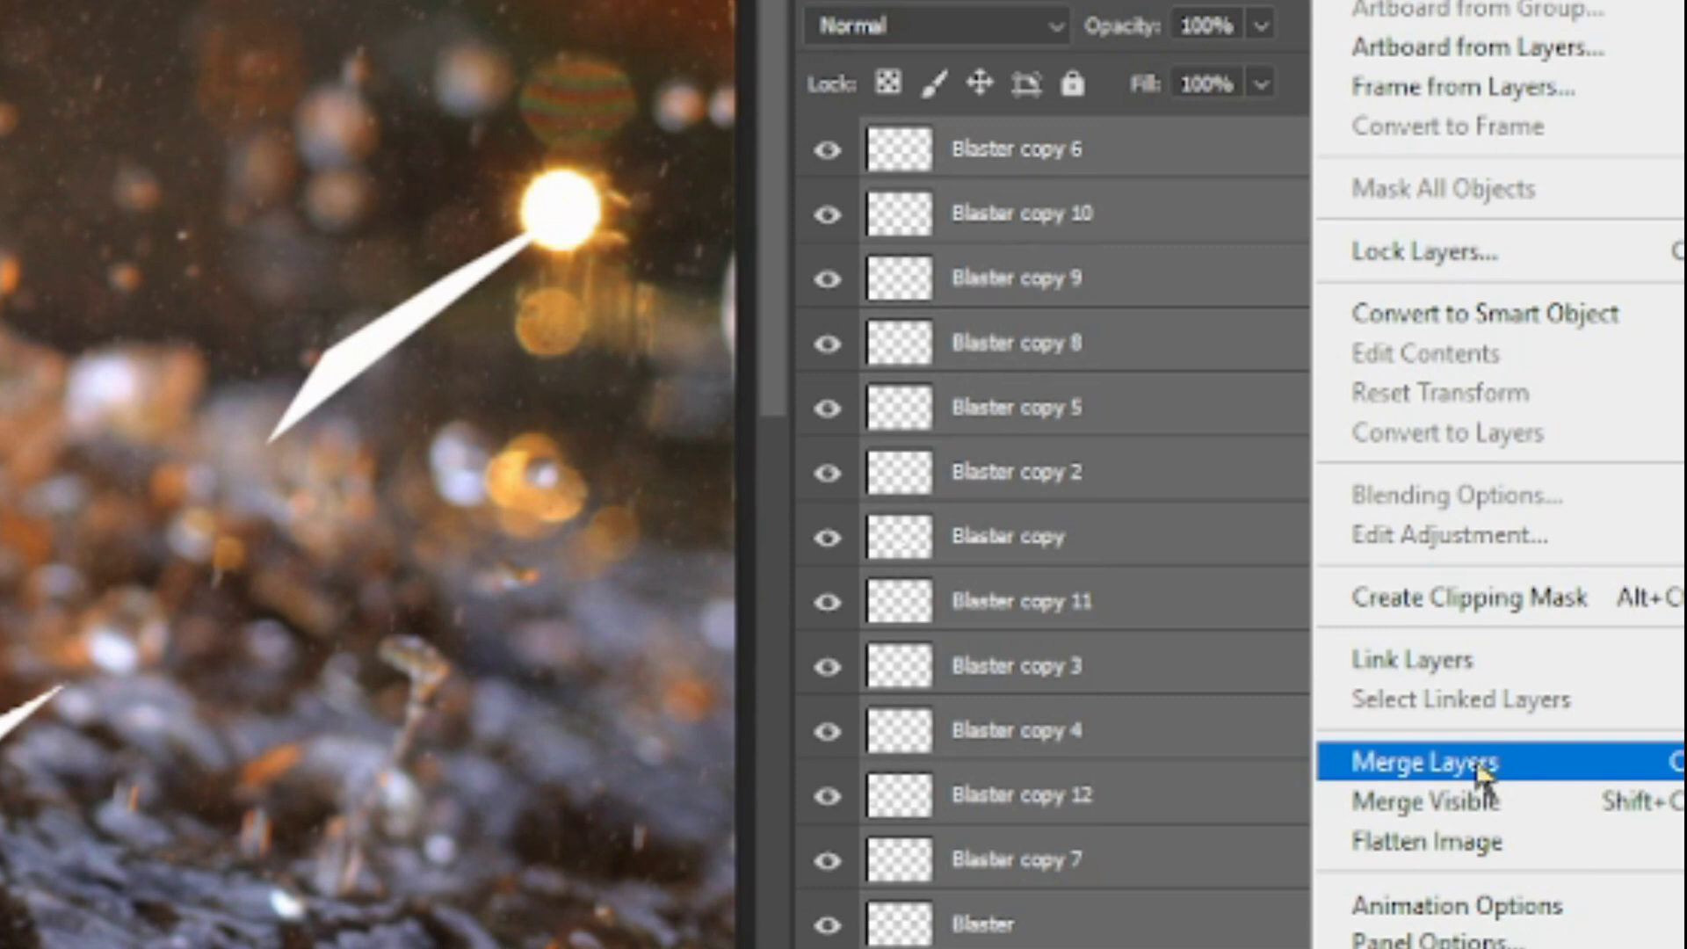
pyautogui.click(1478, 768)
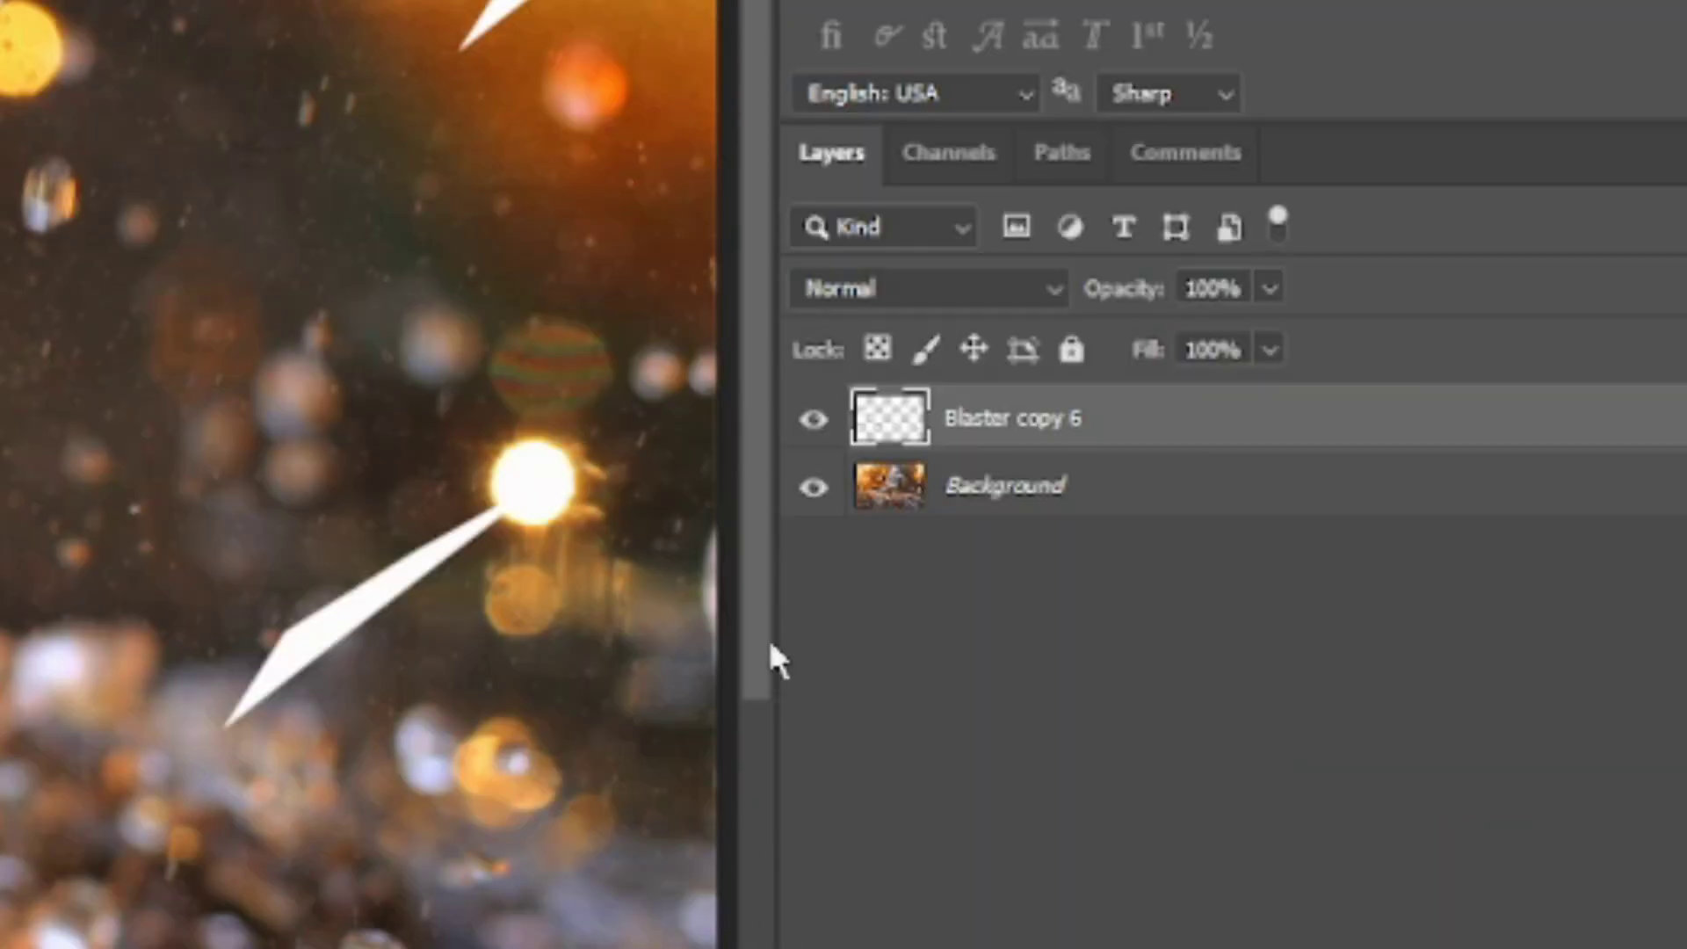
# - Toggle the merged blaster layer's visibility to compare the photo with and without the bolts
pyautogui.click(813, 419)
pyautogui.click(814, 419)
pyautogui.click(813, 420)
pyautogui.click(814, 422)
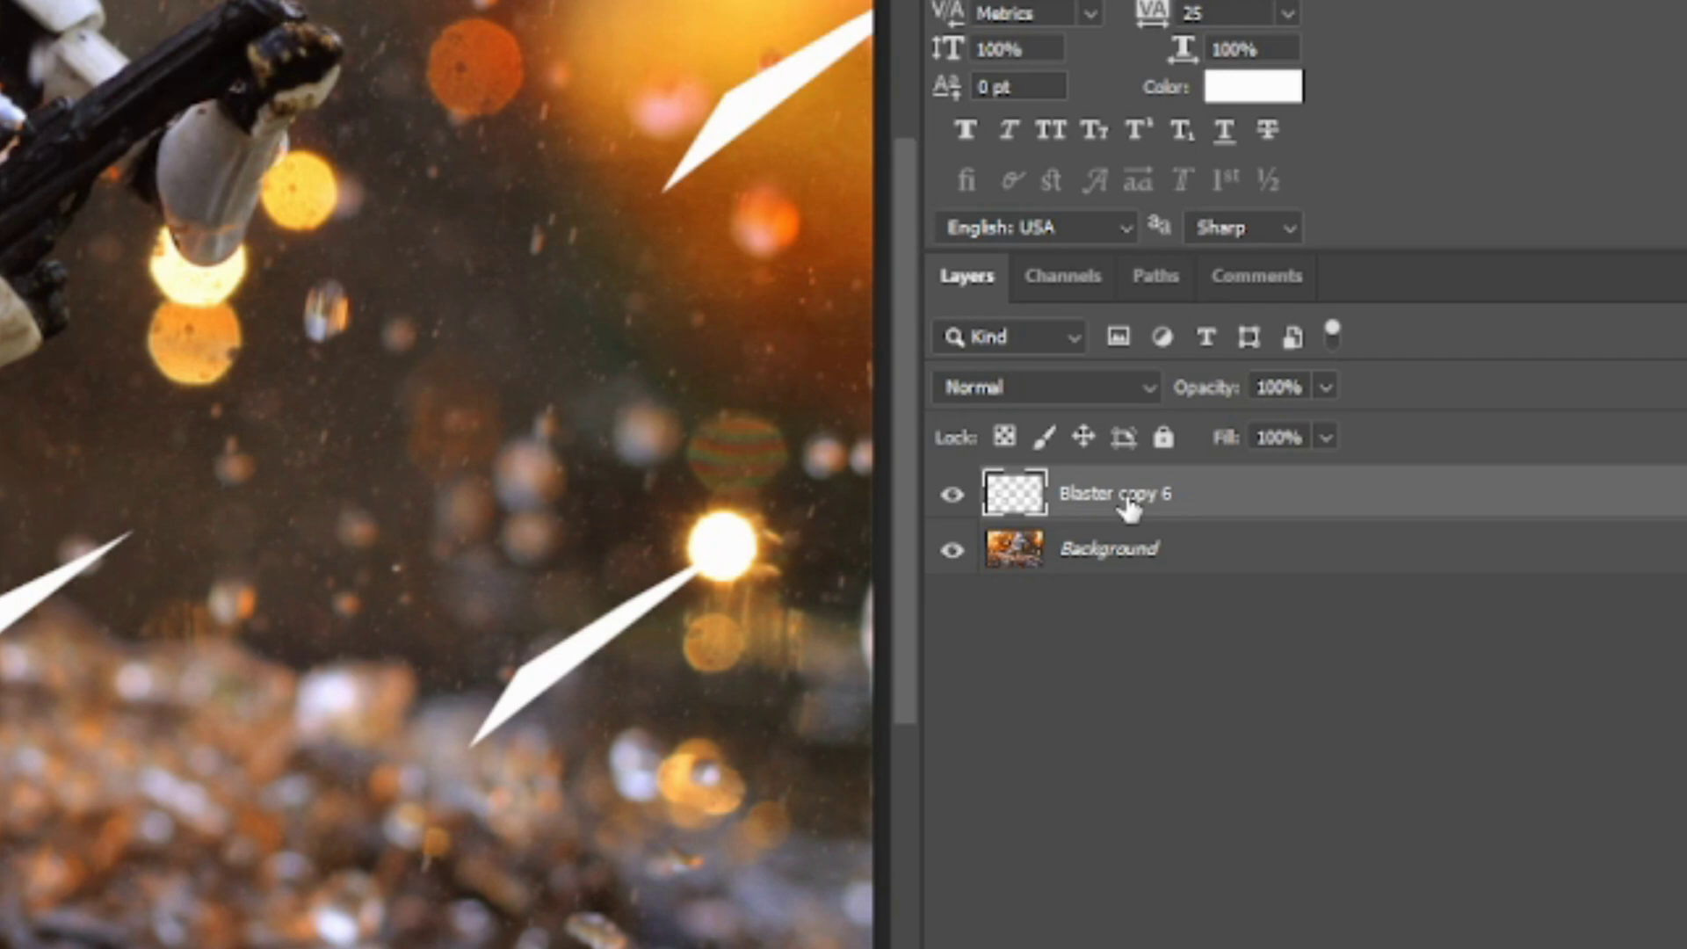
# - Duplicate the merged Blaster copy 6 layer three times to make a stack of four bolt layers
pyautogui.hotkey('ctrl', 'j')
pyautogui.hotkey('ctrl', 'j')
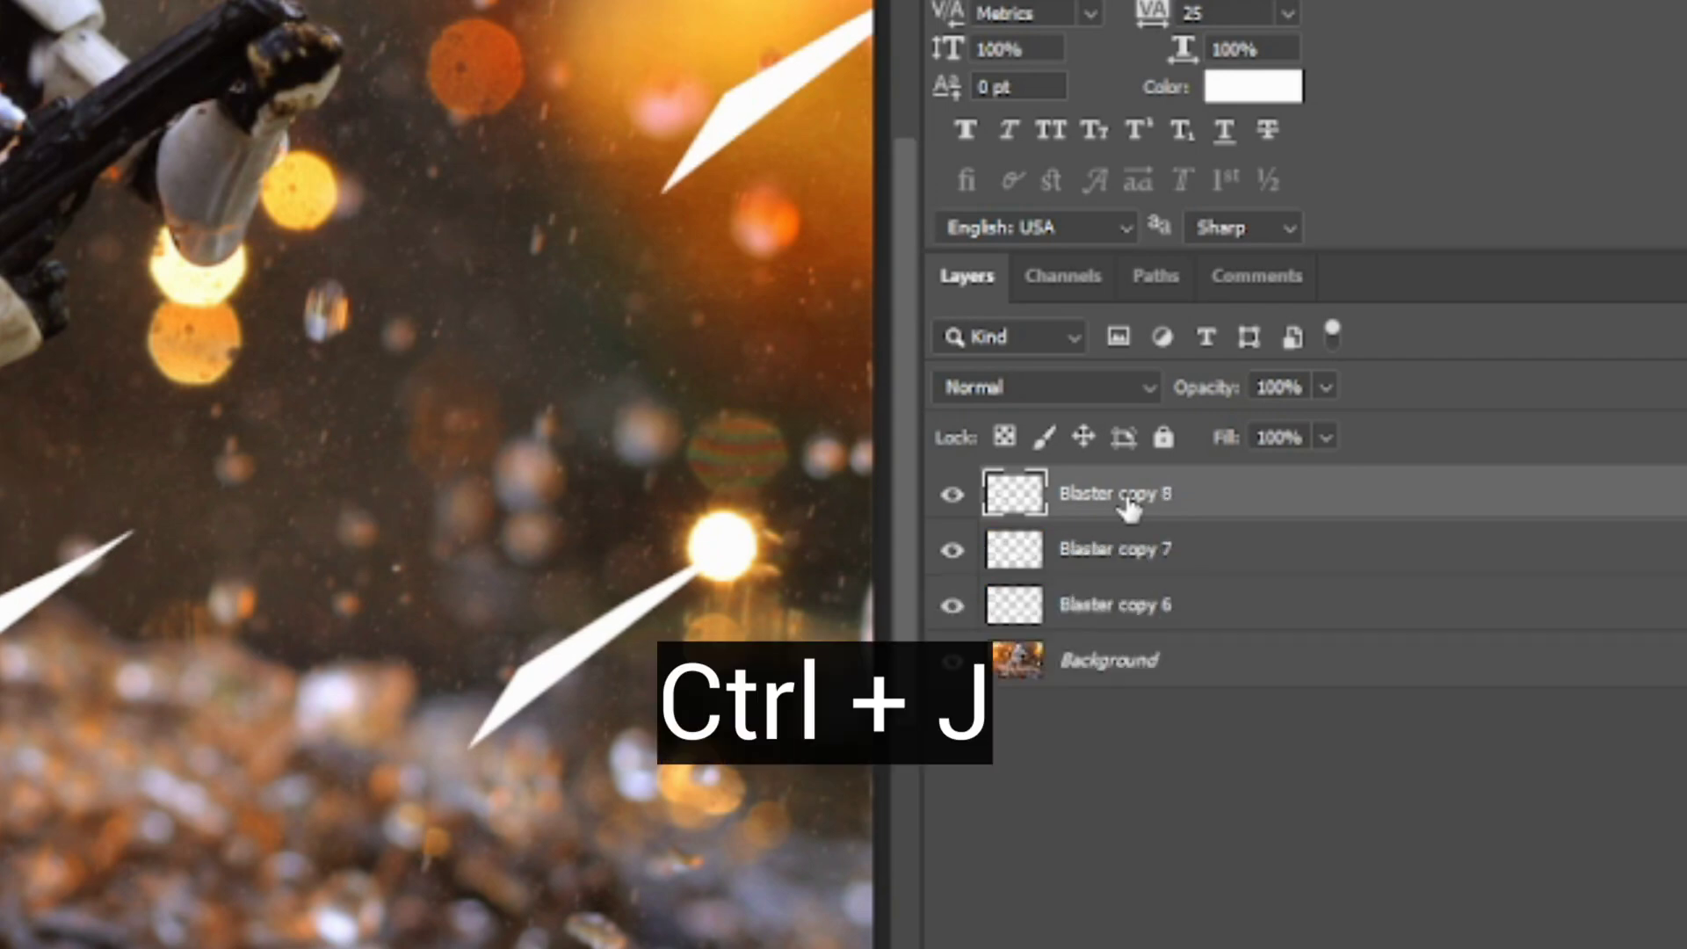
pyautogui.click(1265, 603)
pyautogui.hotkey('ctrl', 'j')
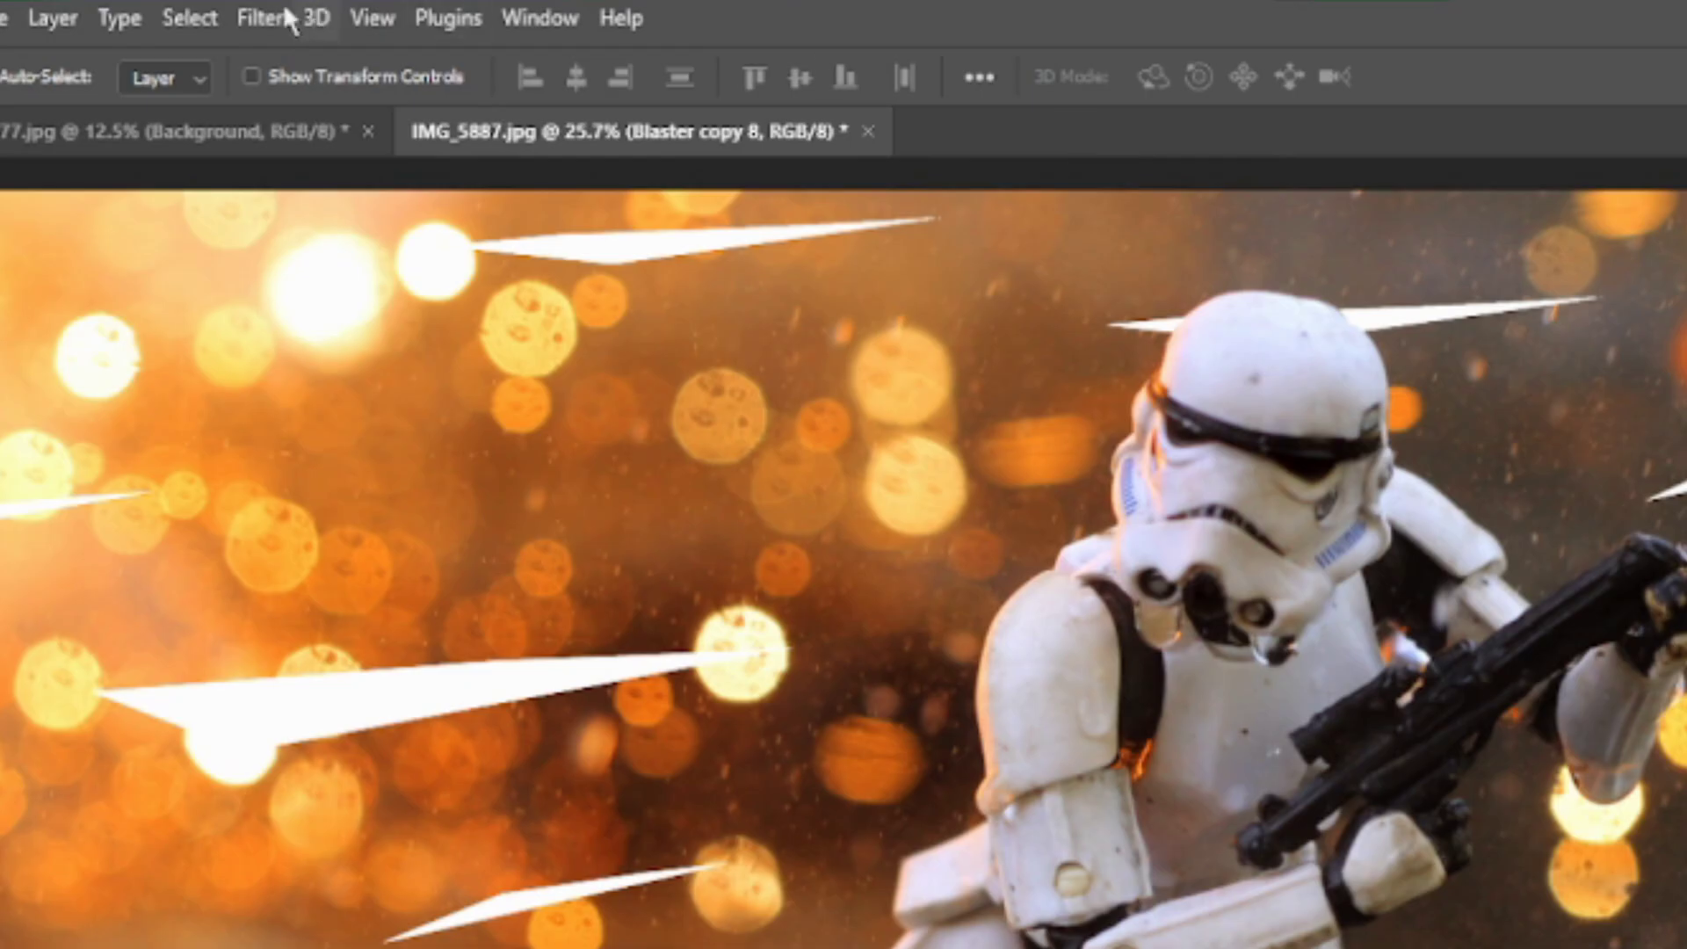
# - Apply a Gaussian Blur to the Blaster copy 8 layer to soften the bolt edges
pyautogui.click(285, 14)
pyautogui.moveTo(318, 475)
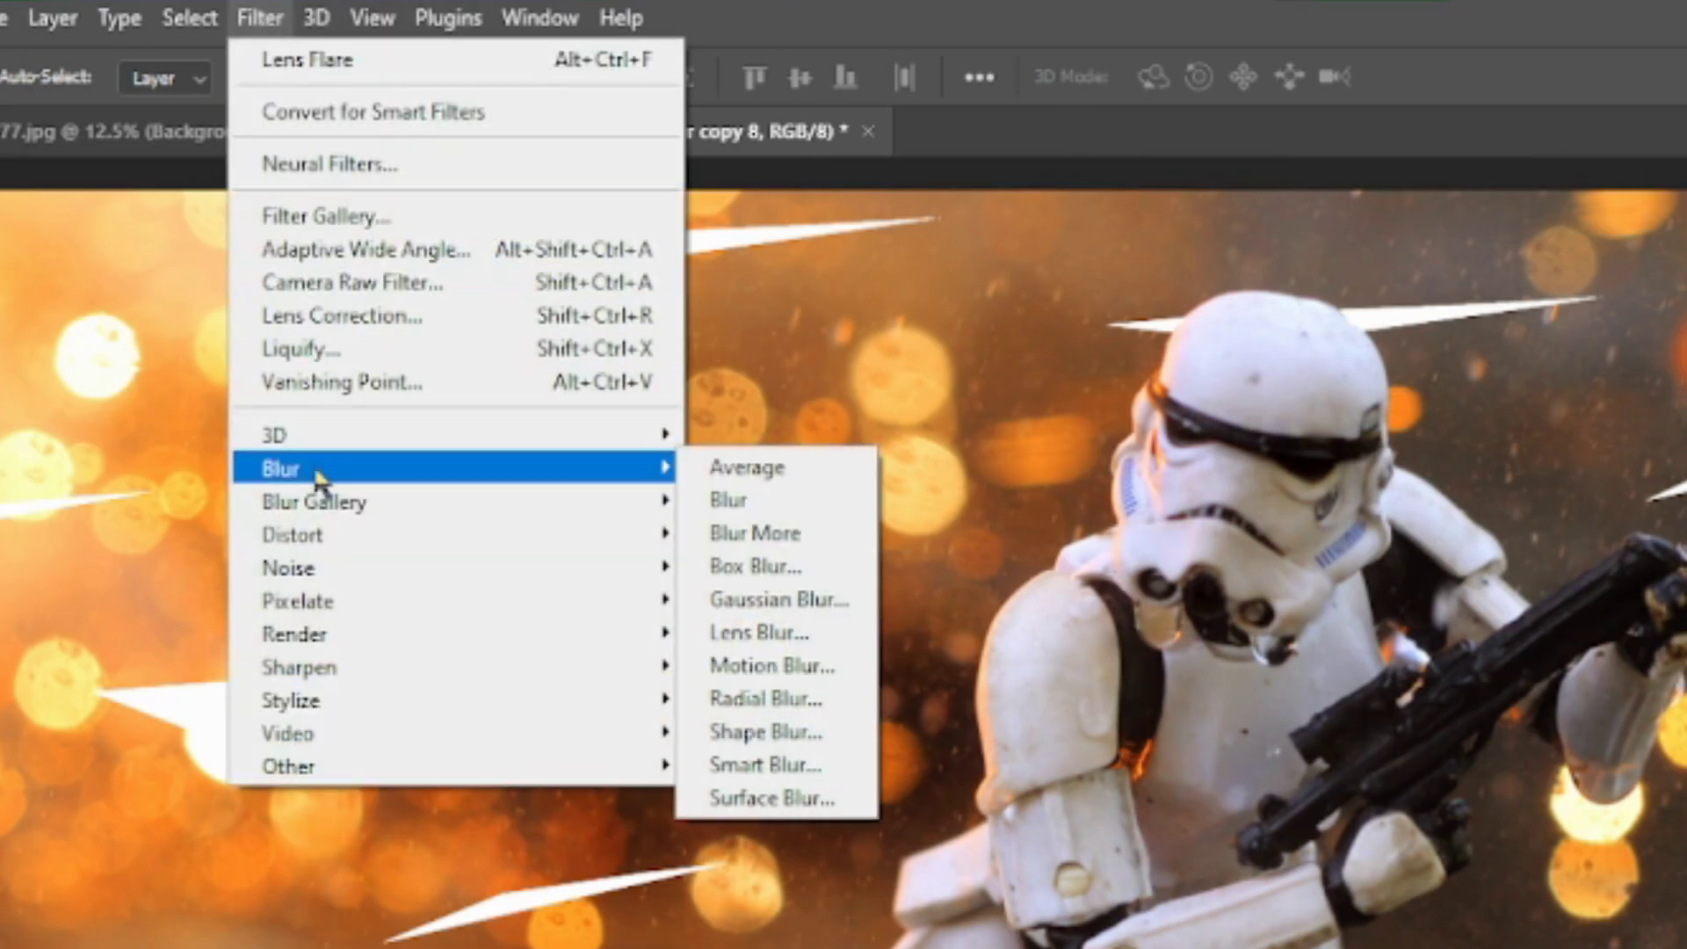
pyautogui.click(766, 599)
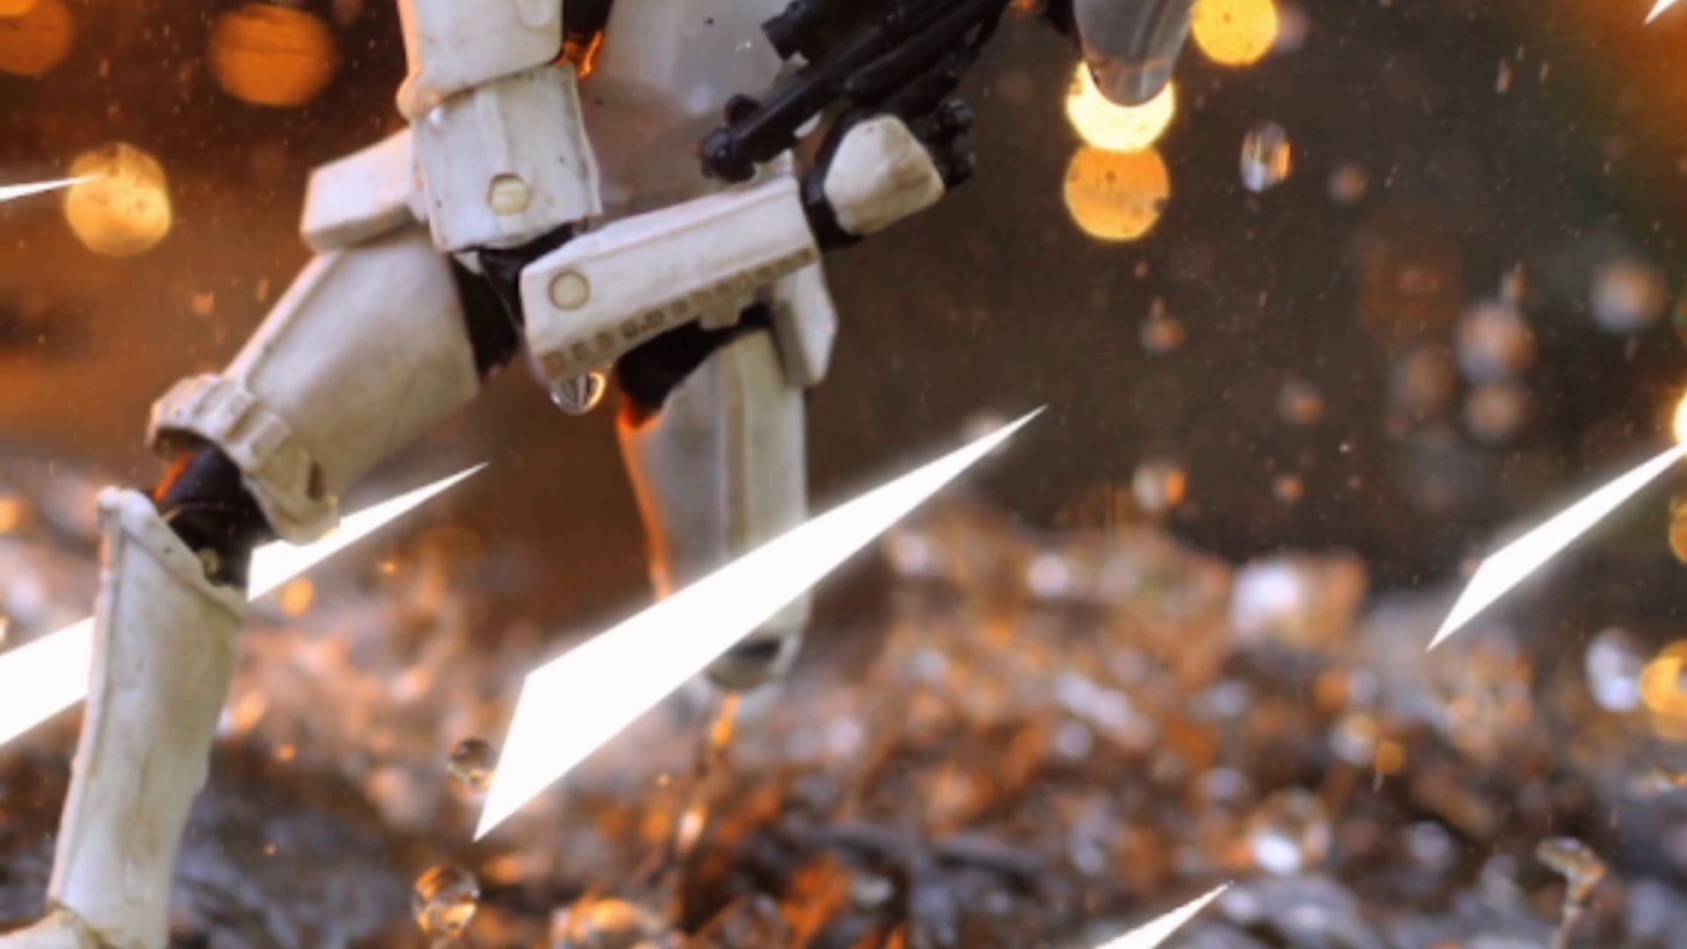
# - Apply a Motion Blur to the Blaster copy 7 layer with an angle of 20° and a distance of 204 pixels
pyautogui.click(1062, 841)
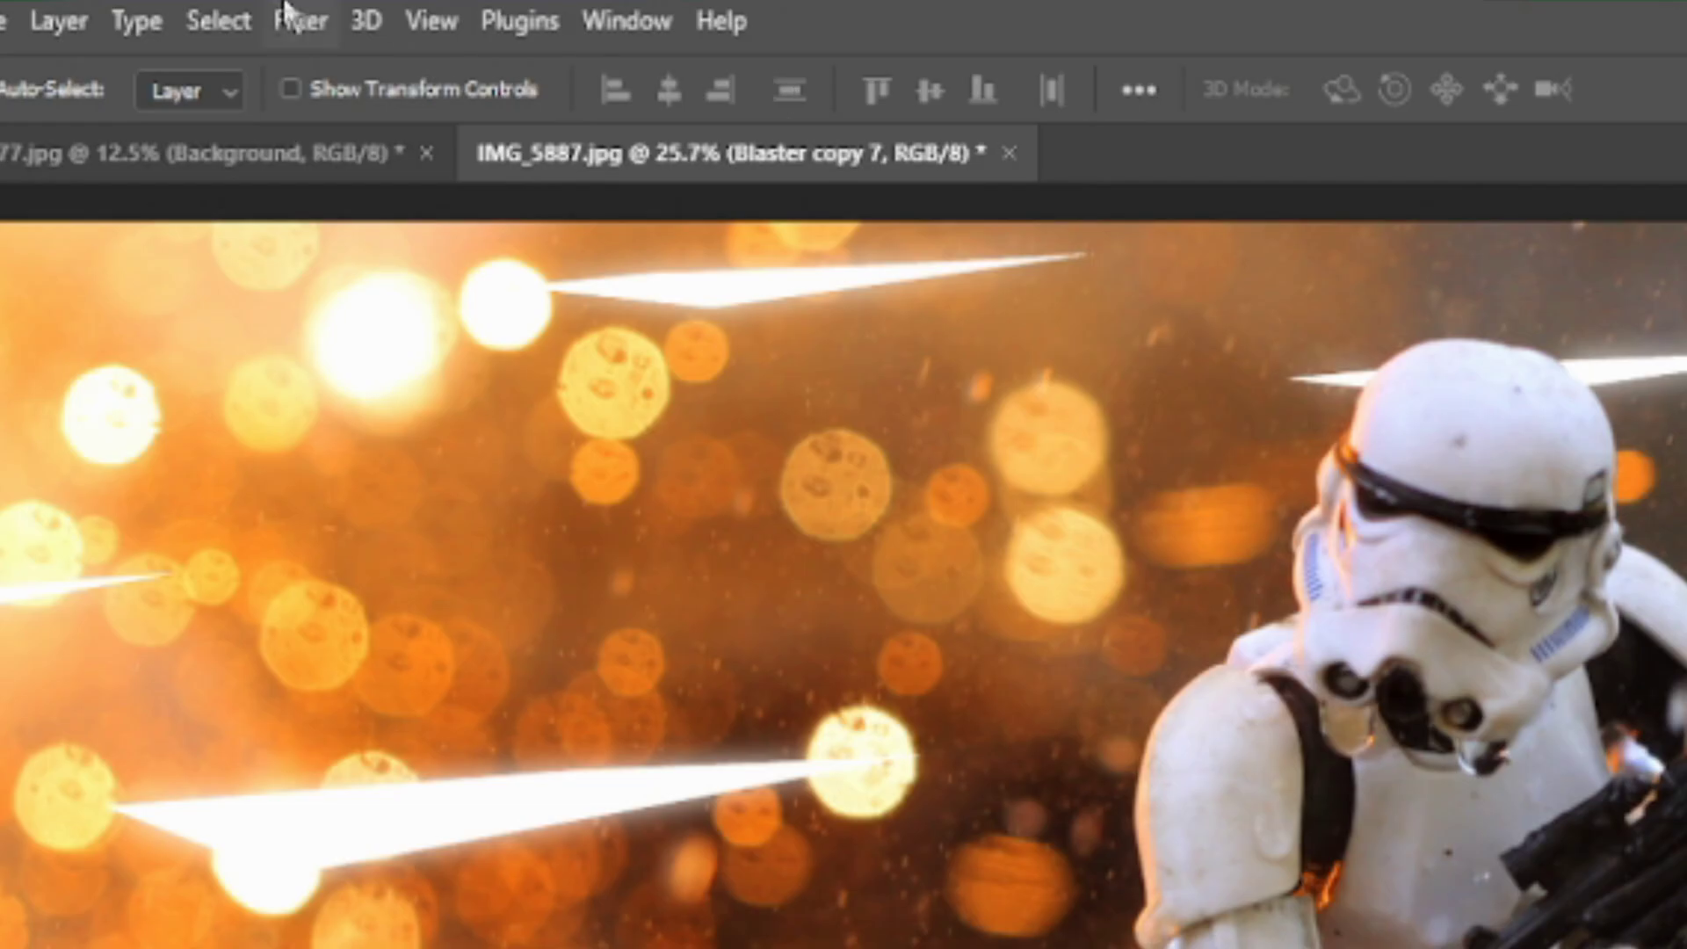
pyautogui.click(297, 20)
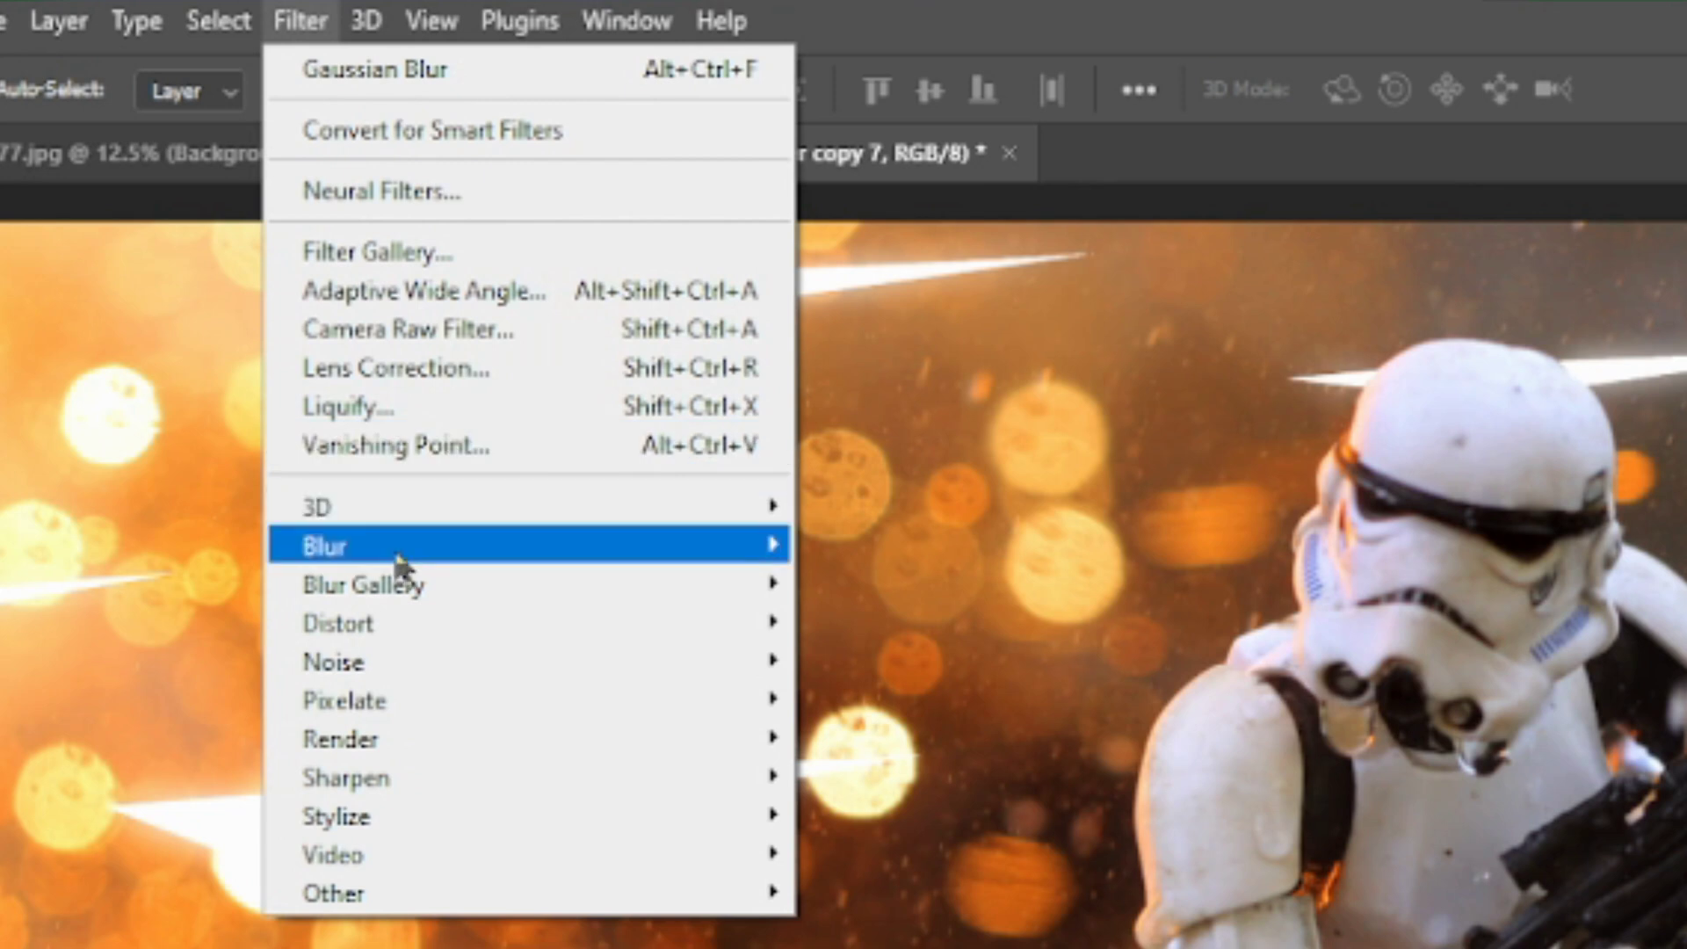
pyautogui.moveTo(397, 558)
pyautogui.click(898, 776)
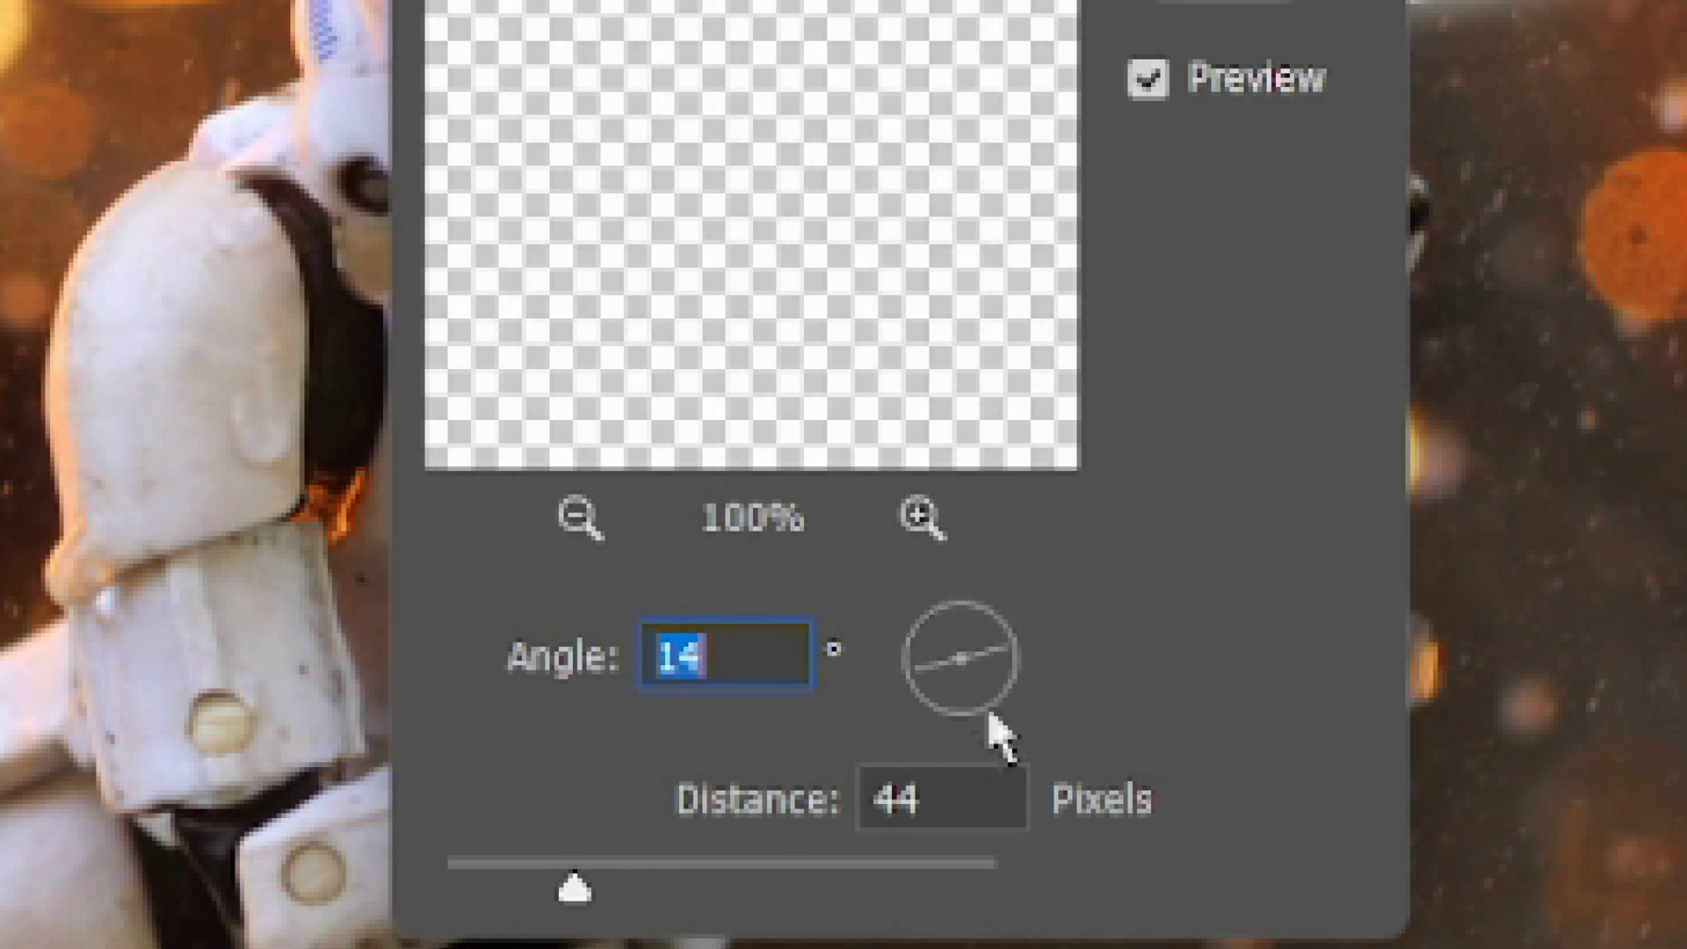
pyautogui.click(1008, 657)
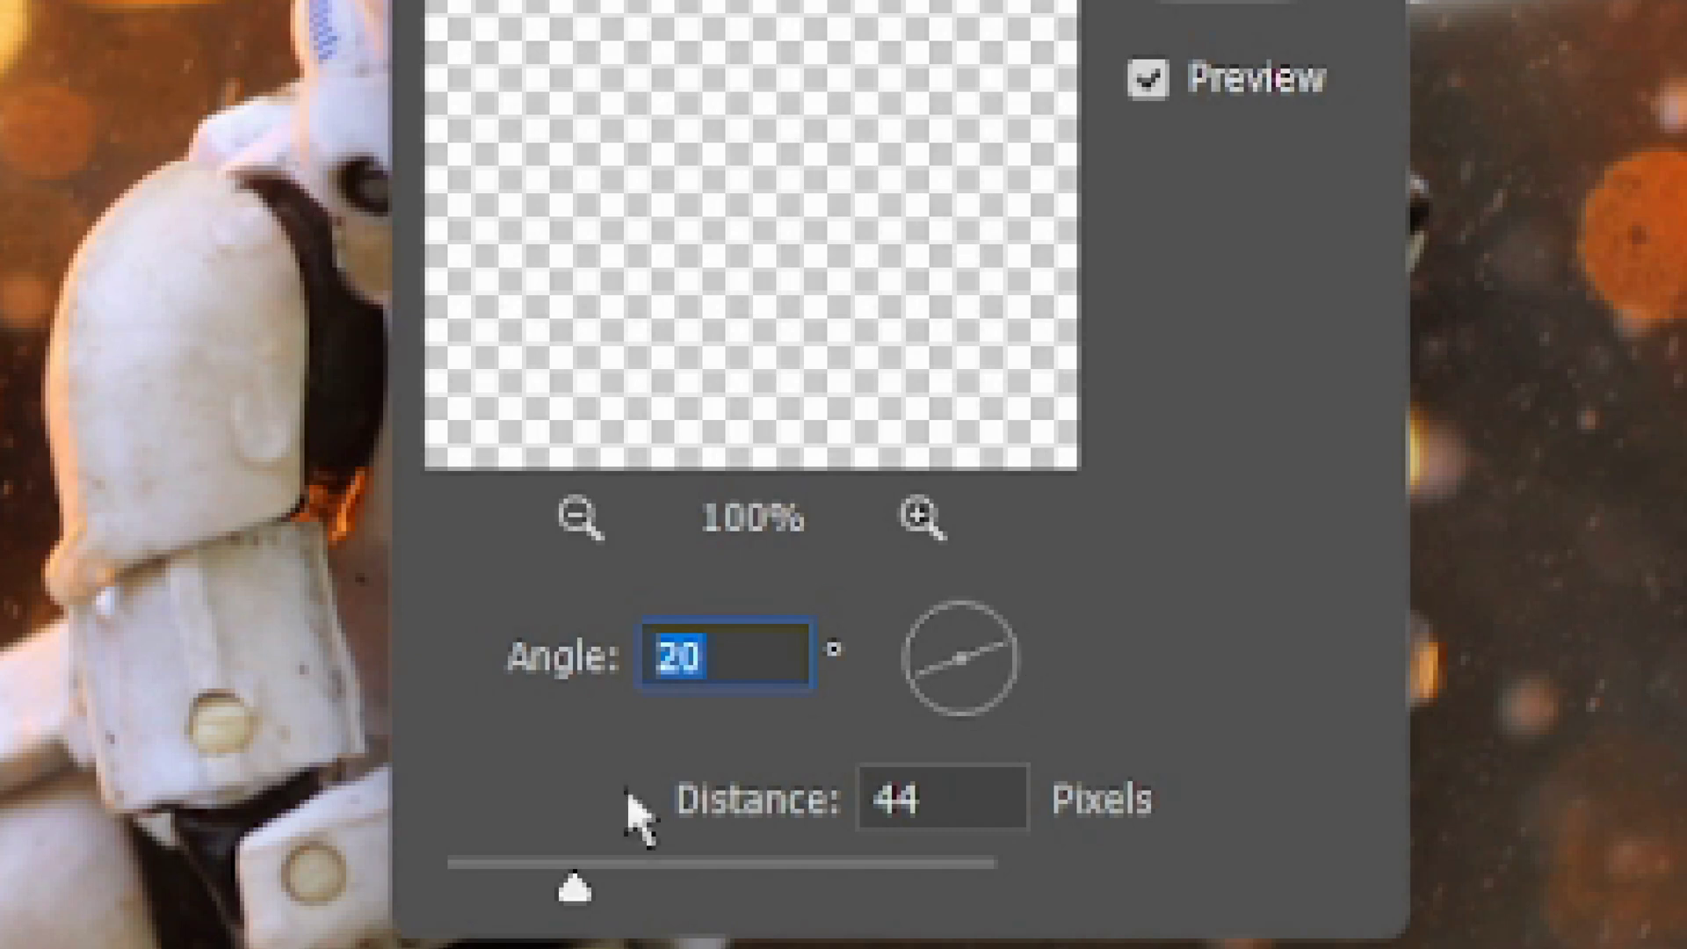
pyautogui.moveTo(573, 890); pyautogui.dragTo(663, 888)
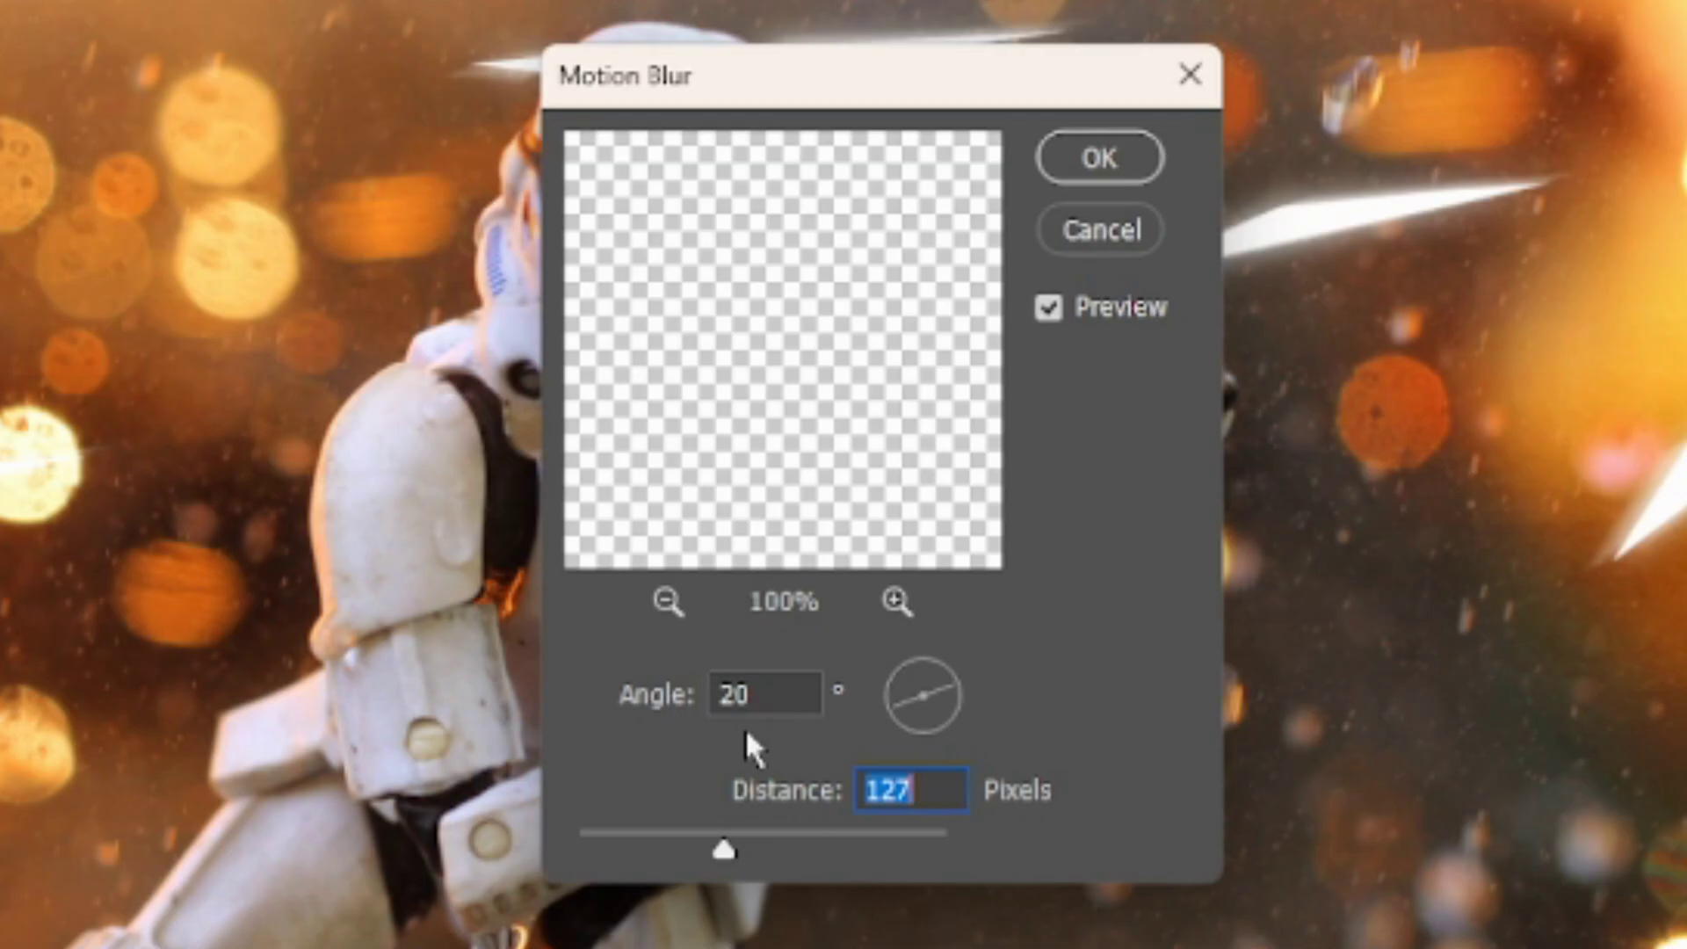
pyautogui.moveTo(727, 854); pyautogui.dragTo(772, 852)
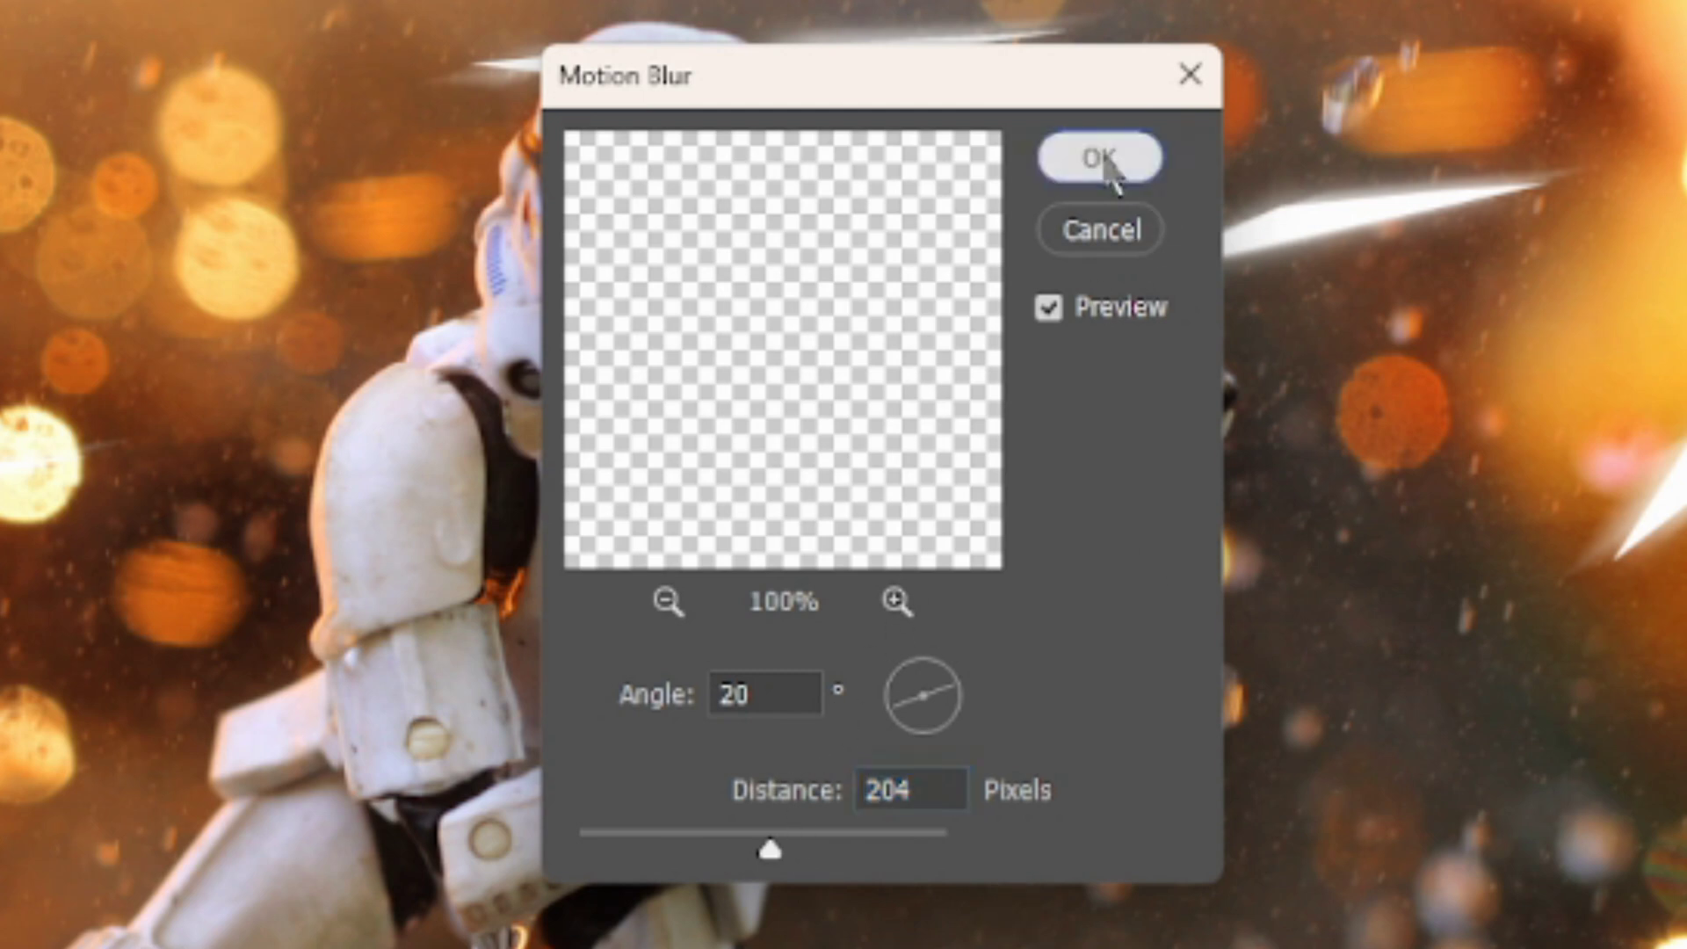
pyautogui.click(1100, 158)
# - Apply a Motion Blur to the Blaster copy 9 layer with the distance set to 70 pixels
pyautogui.click(356, 12)
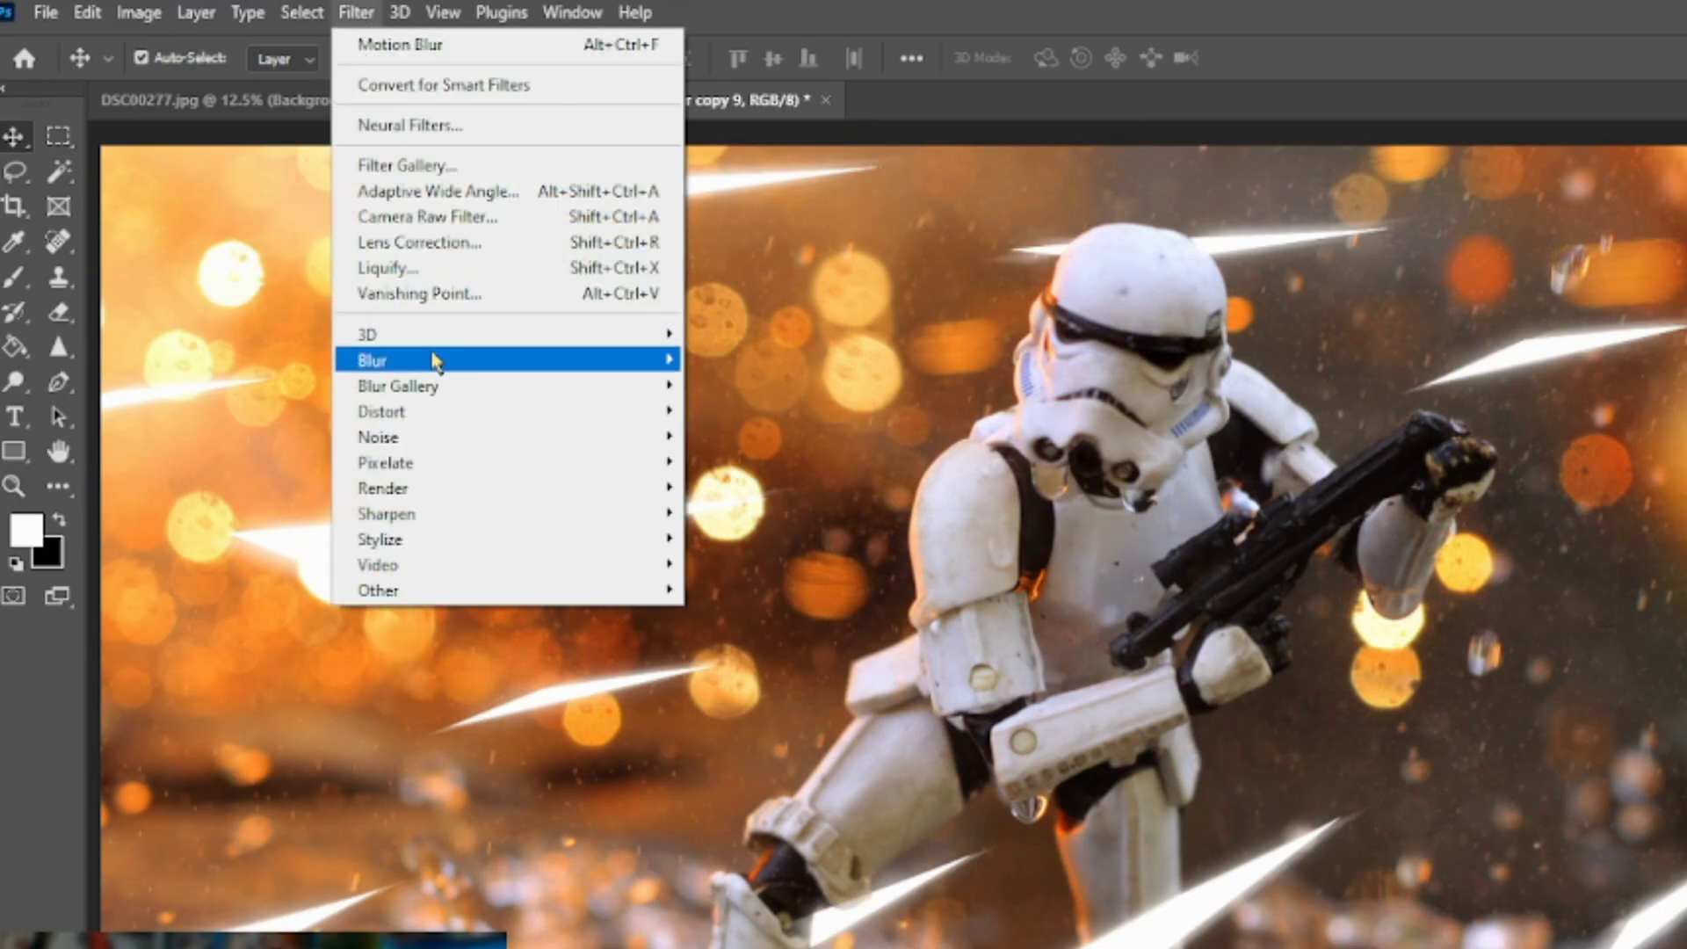
pyautogui.moveTo(435, 362)
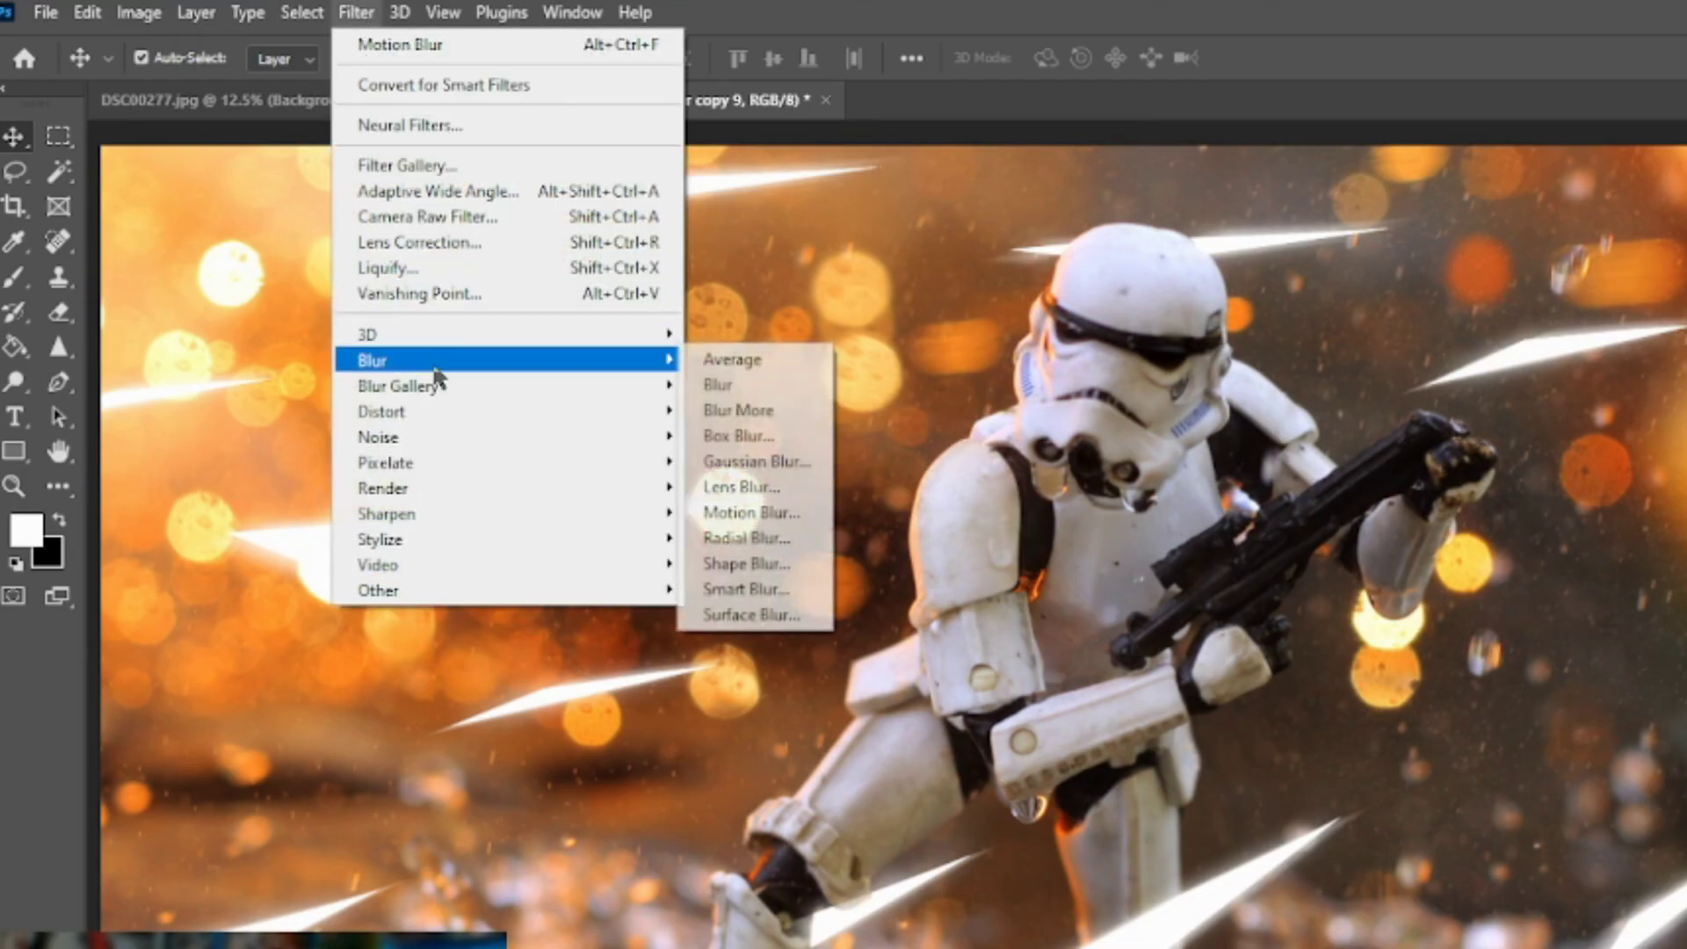
pyautogui.click(773, 518)
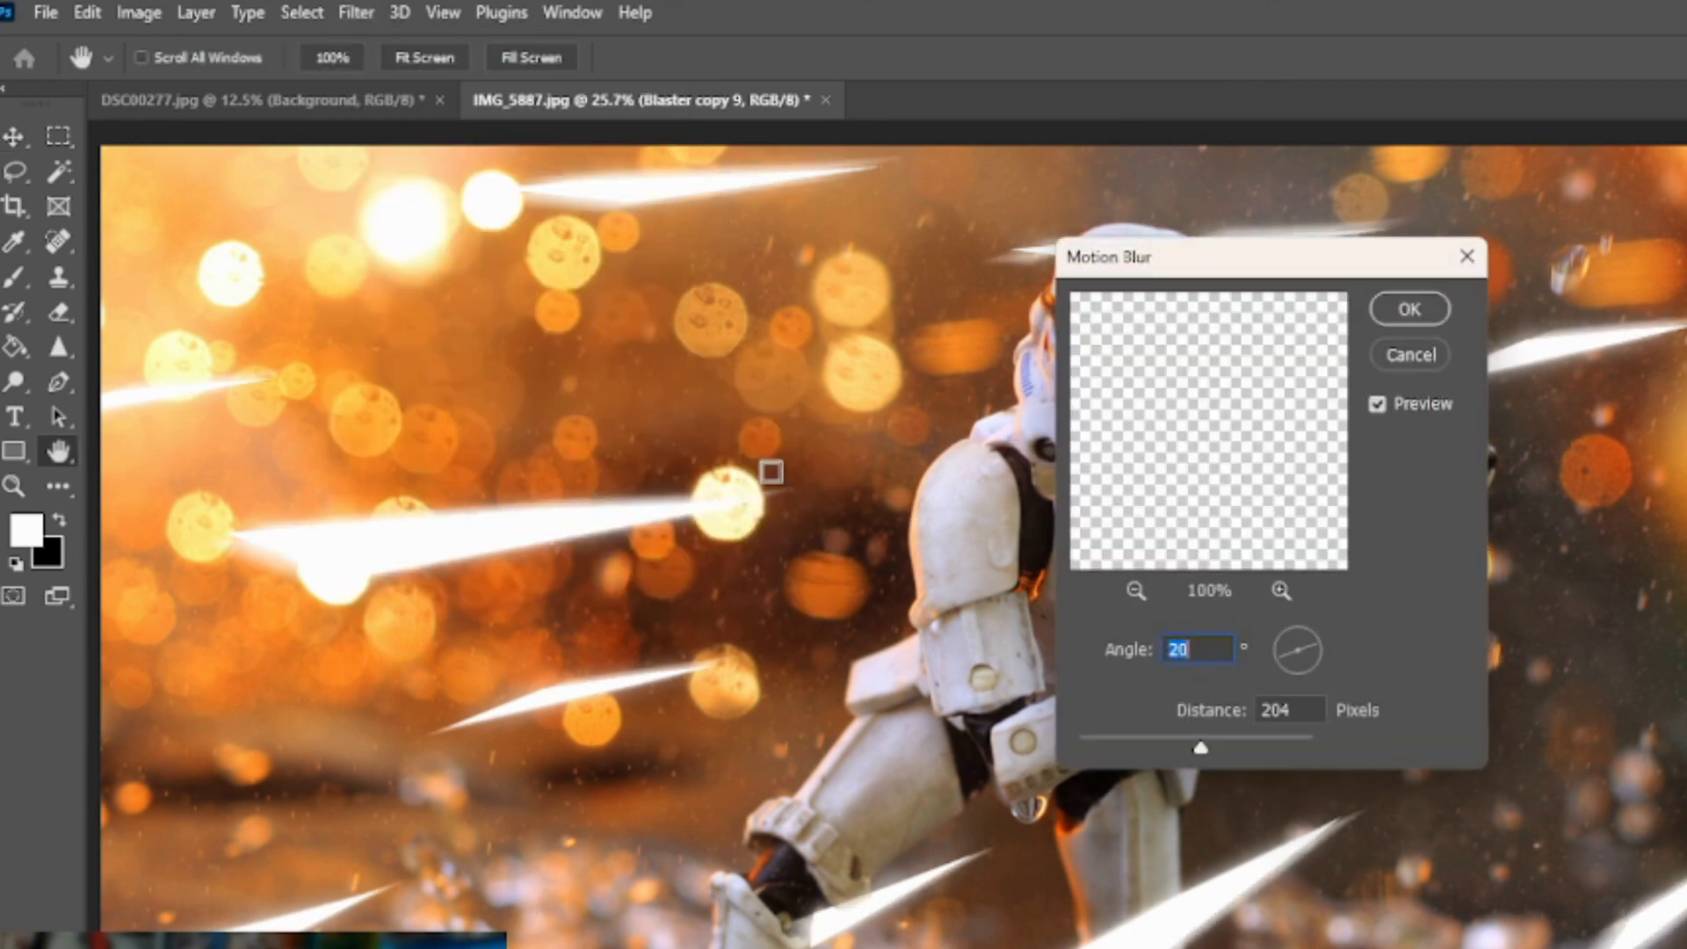
pyautogui.doubleClick(871, 778)
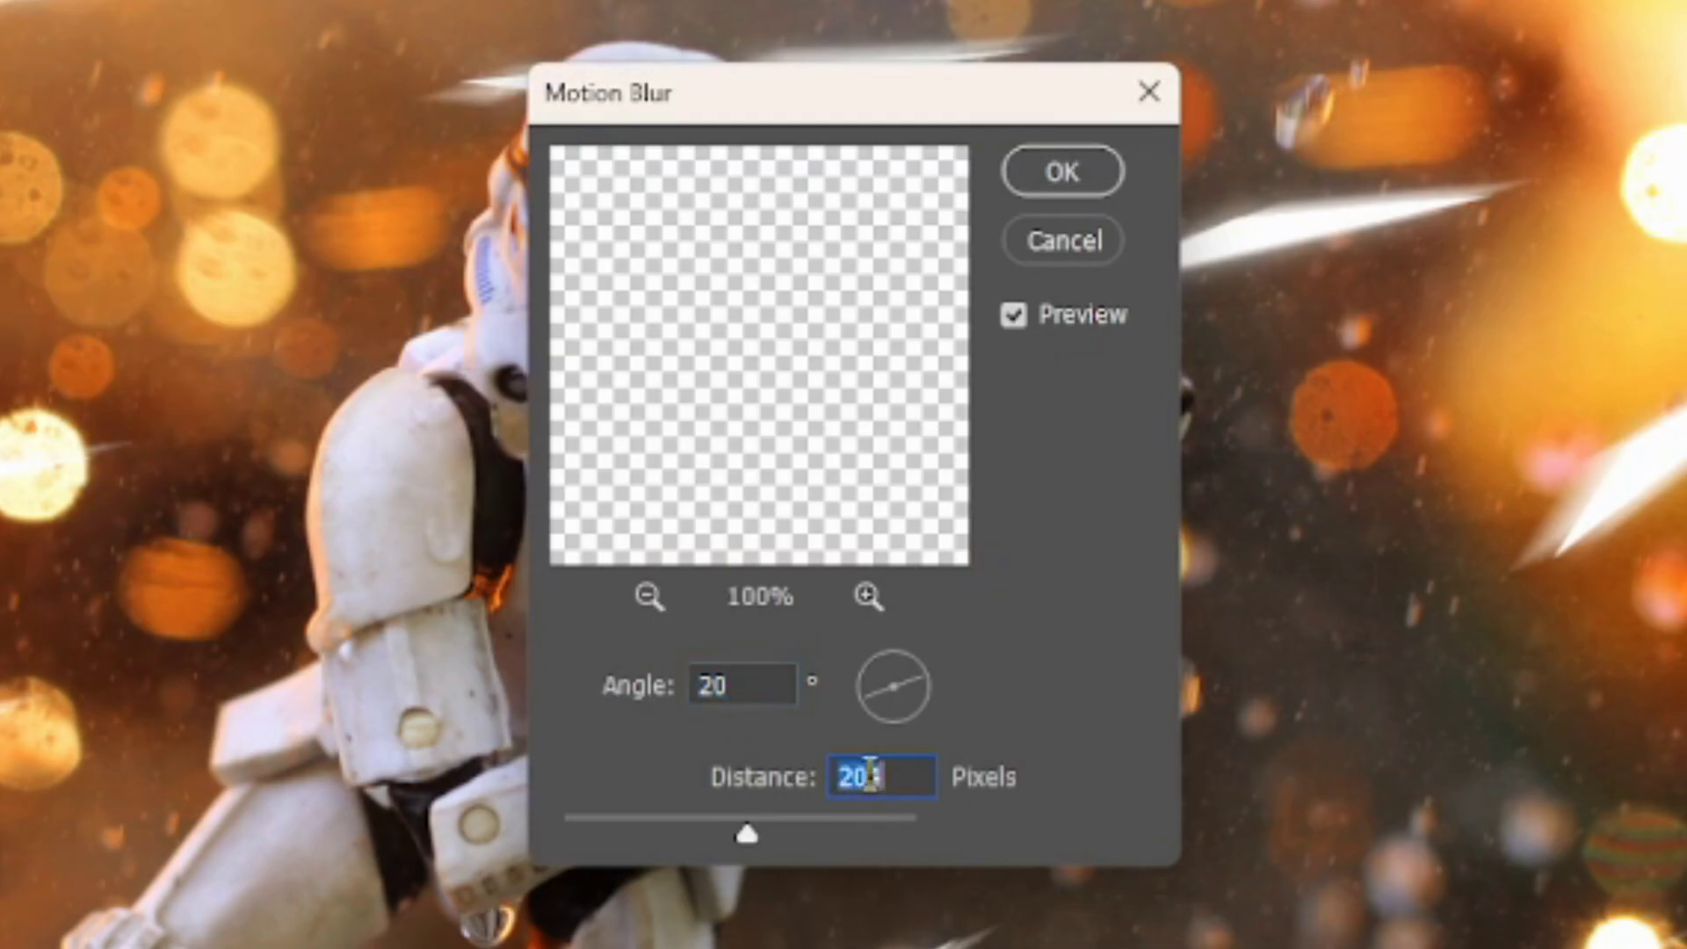
pyautogui.write('70')
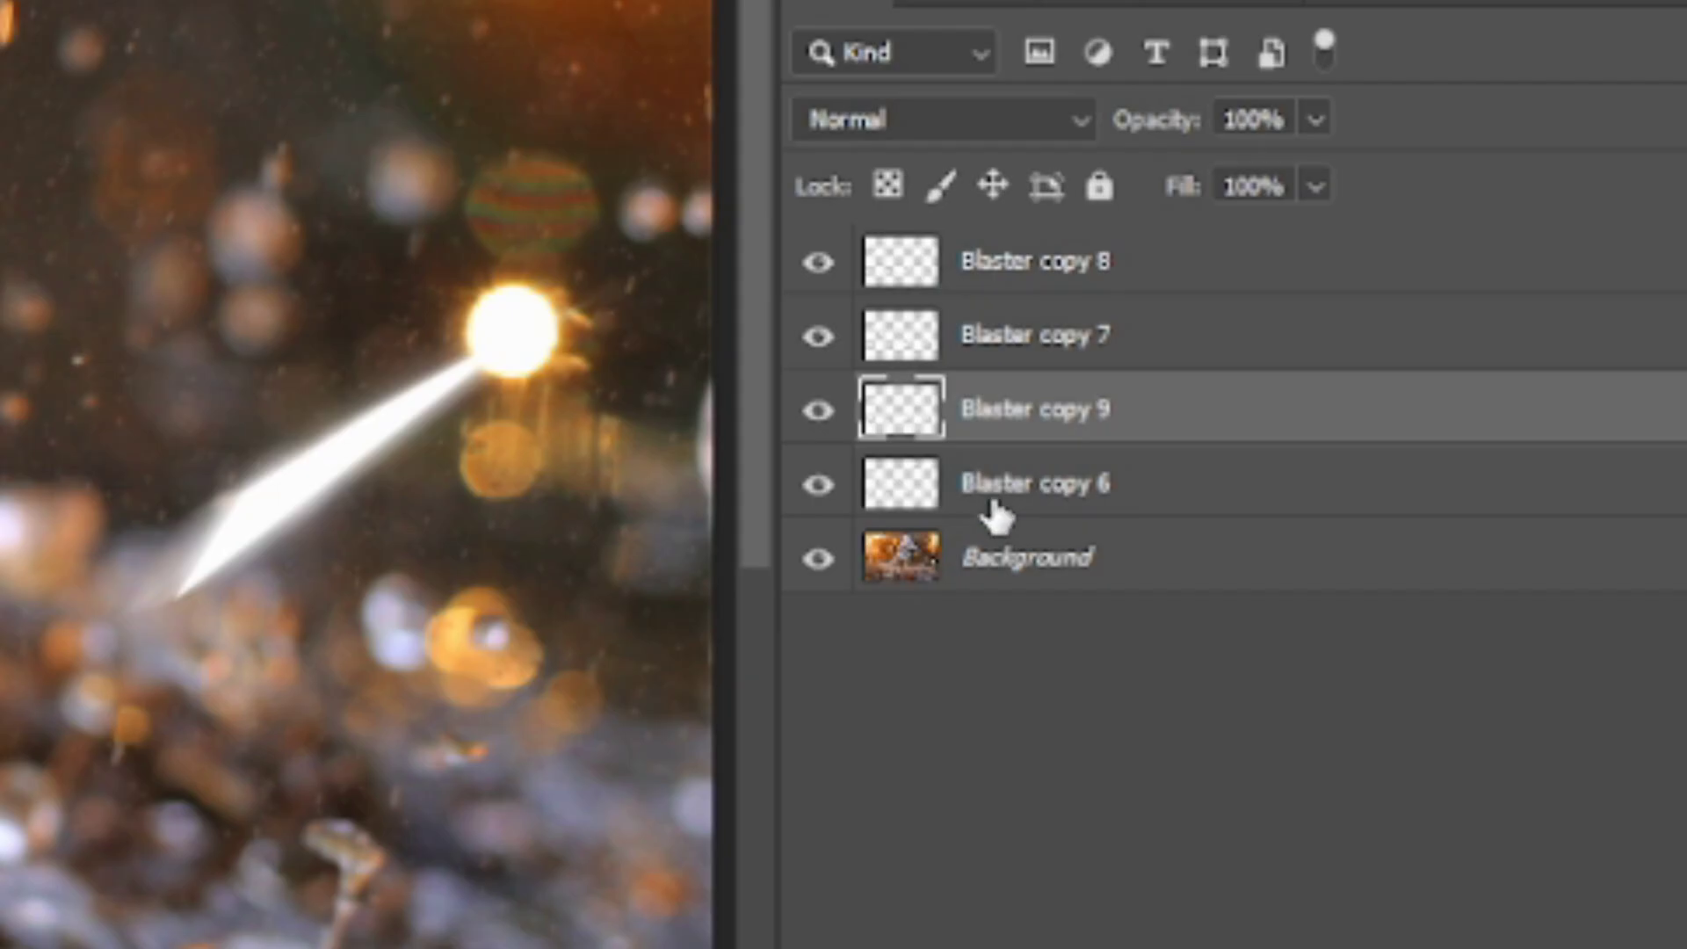
# - Apply a Gaussian Blur with a 60-pixel radius to the Blaster copy 6 layer, checking its preview
pyautogui.click(979, 510)
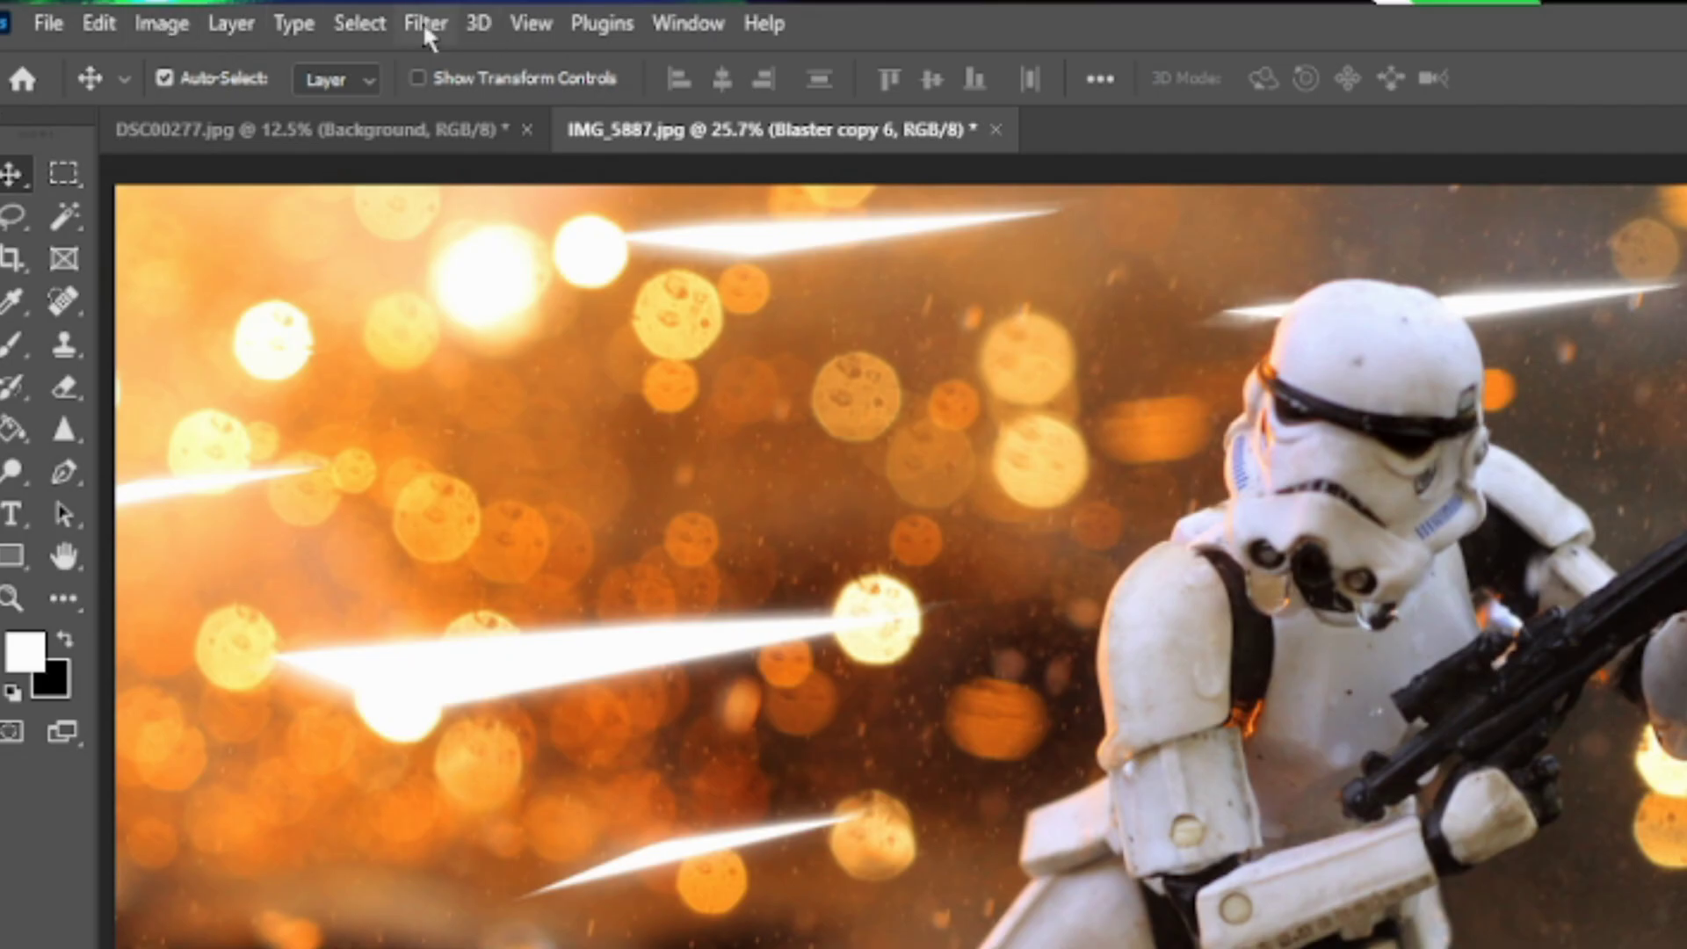
pyautogui.click(425, 26)
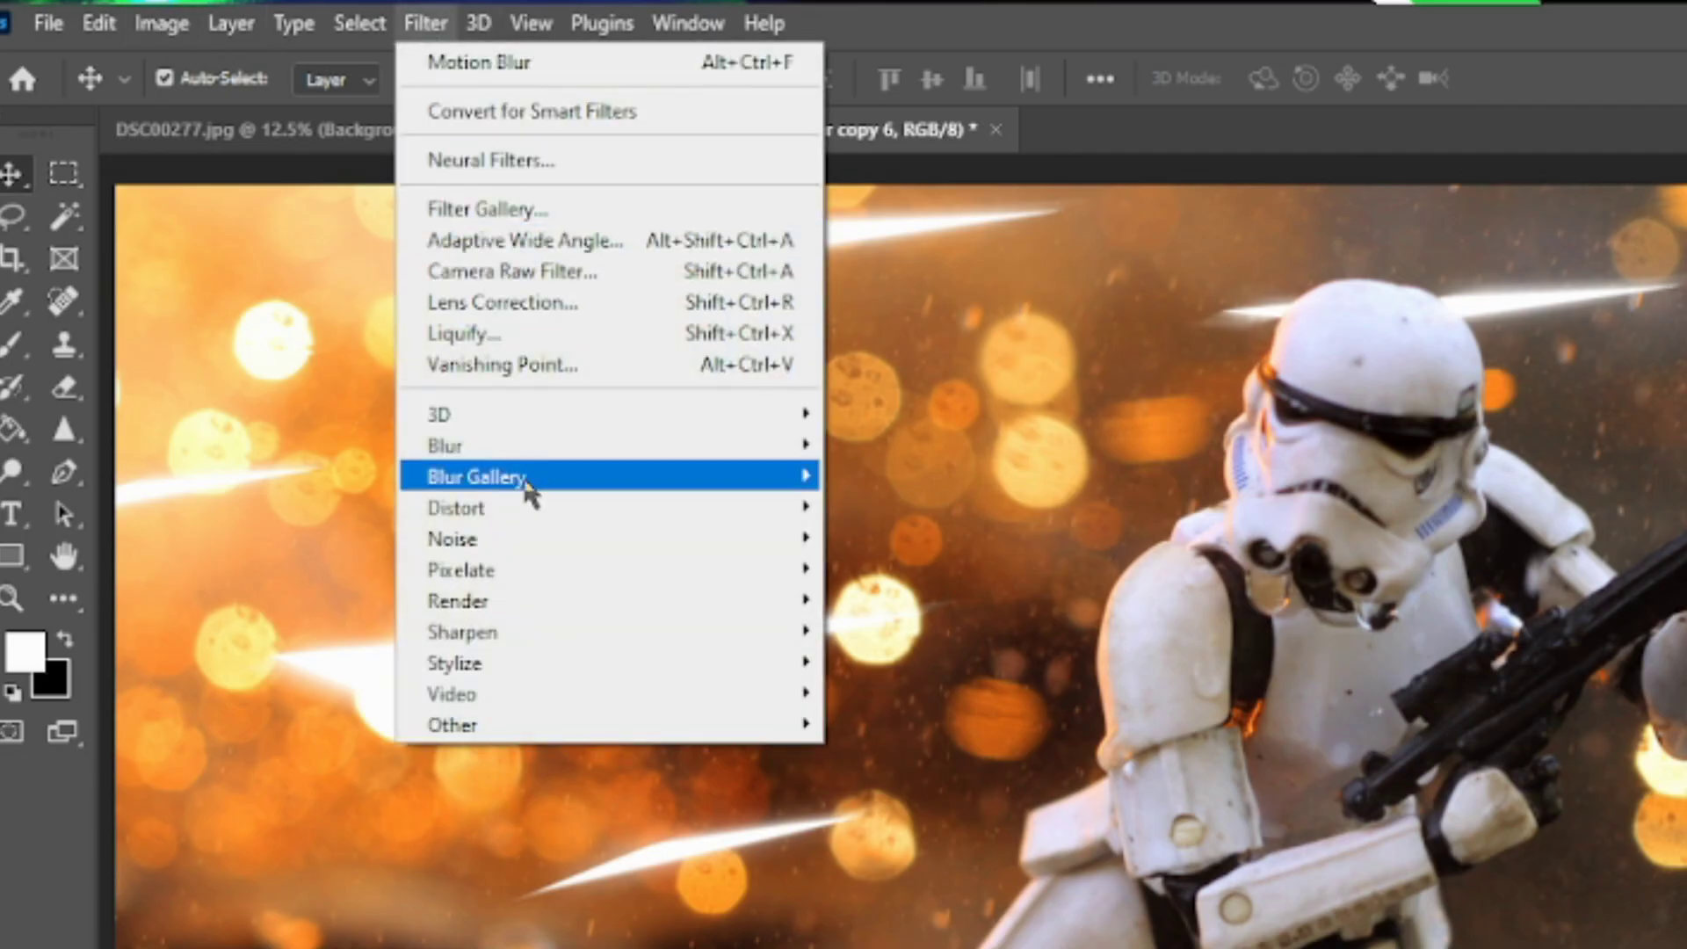
pyautogui.moveTo(794, 456)
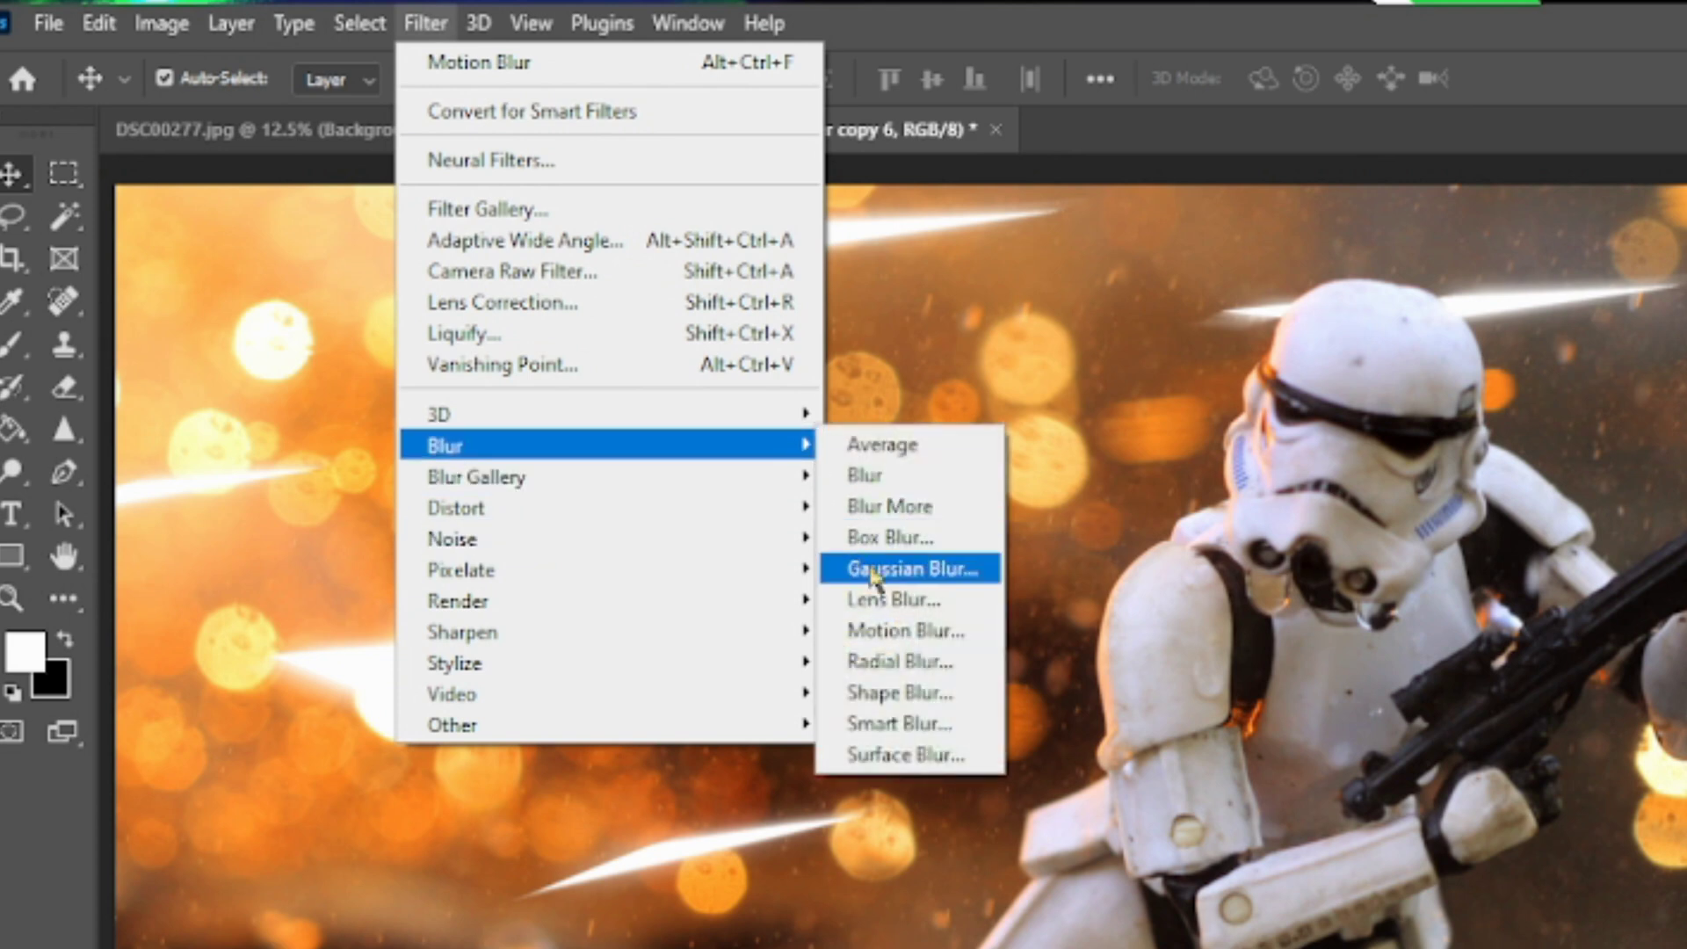
pyautogui.click(832, 555)
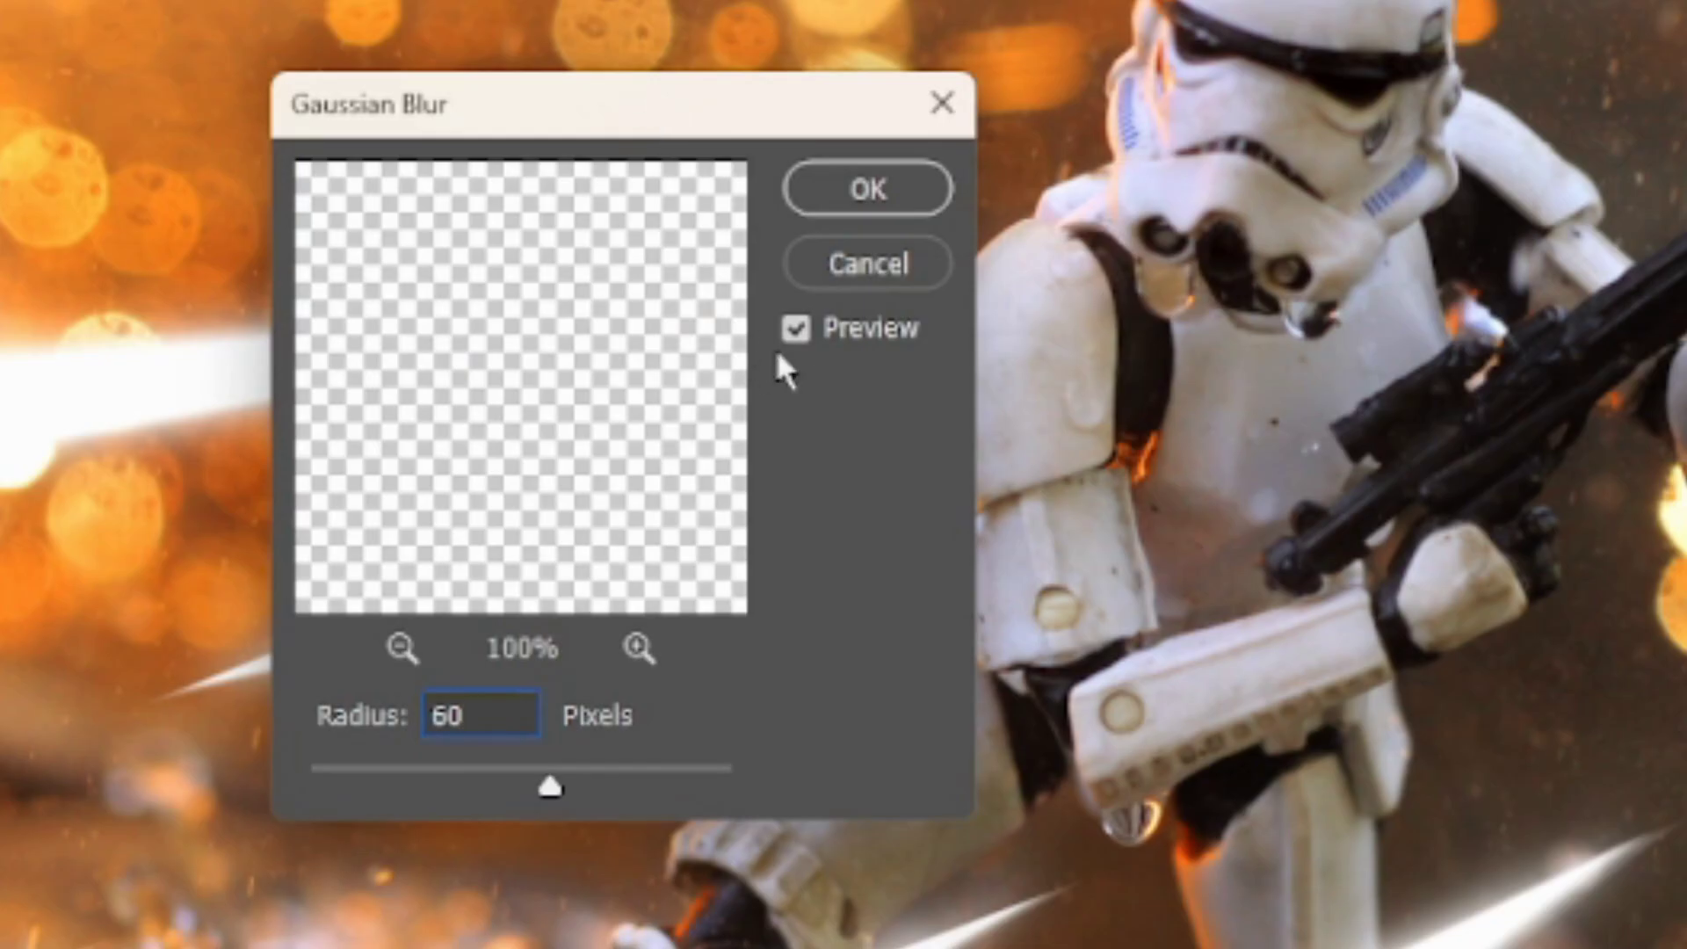
pyautogui.click(796, 332)
pyautogui.click(863, 186)
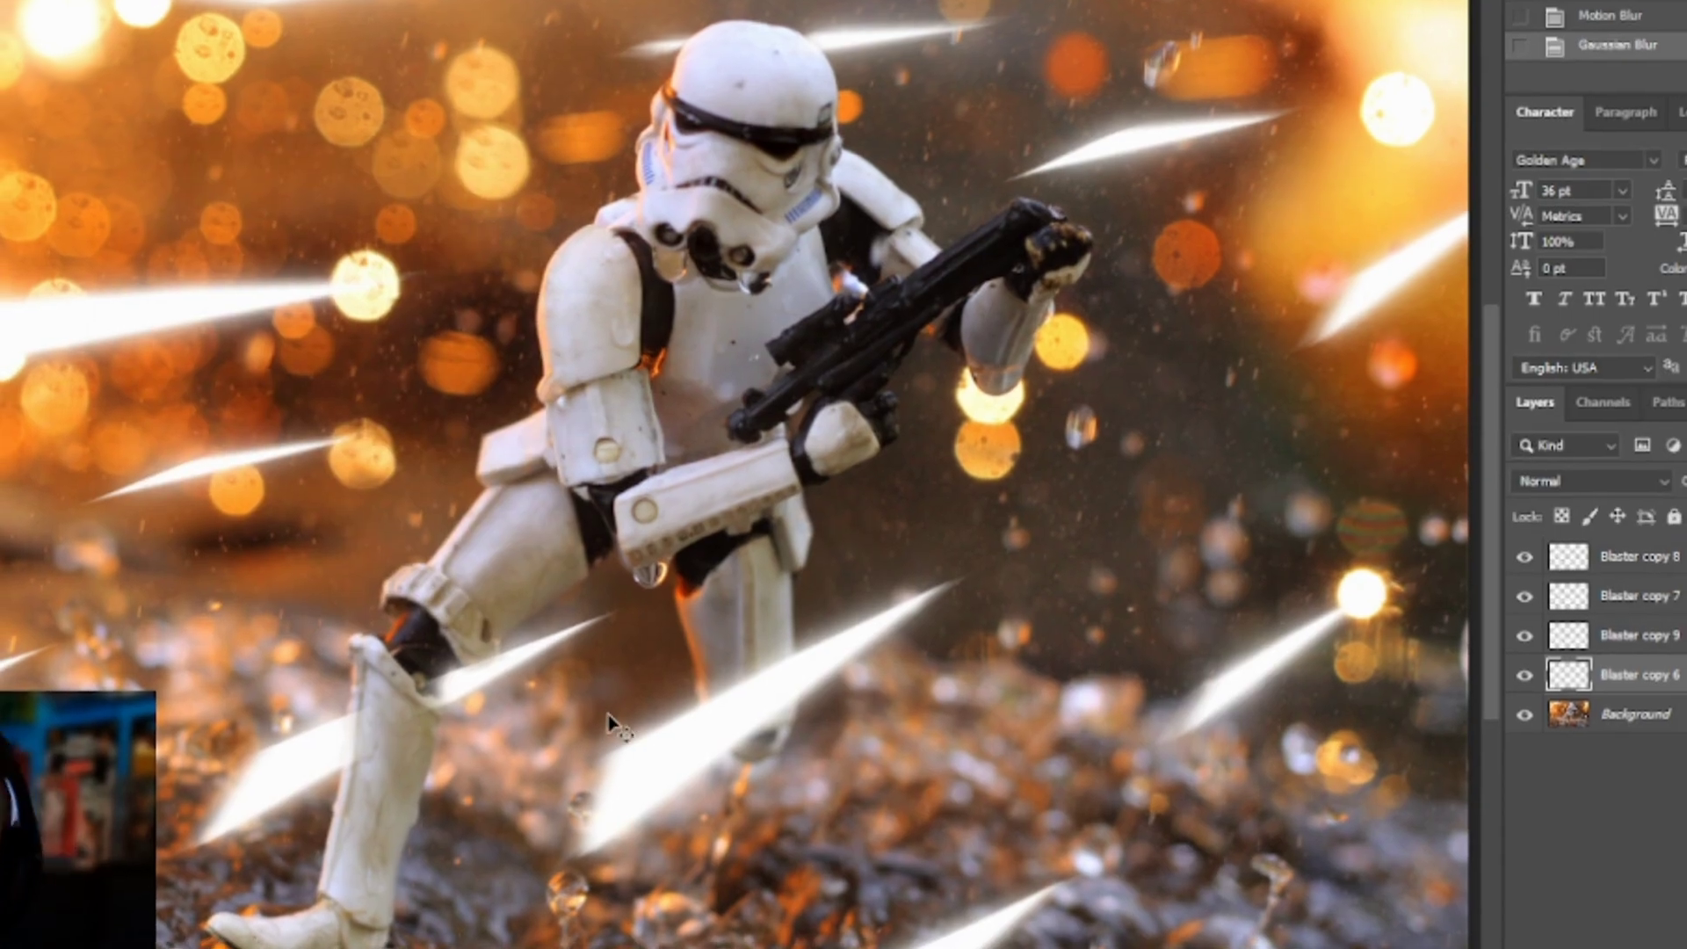
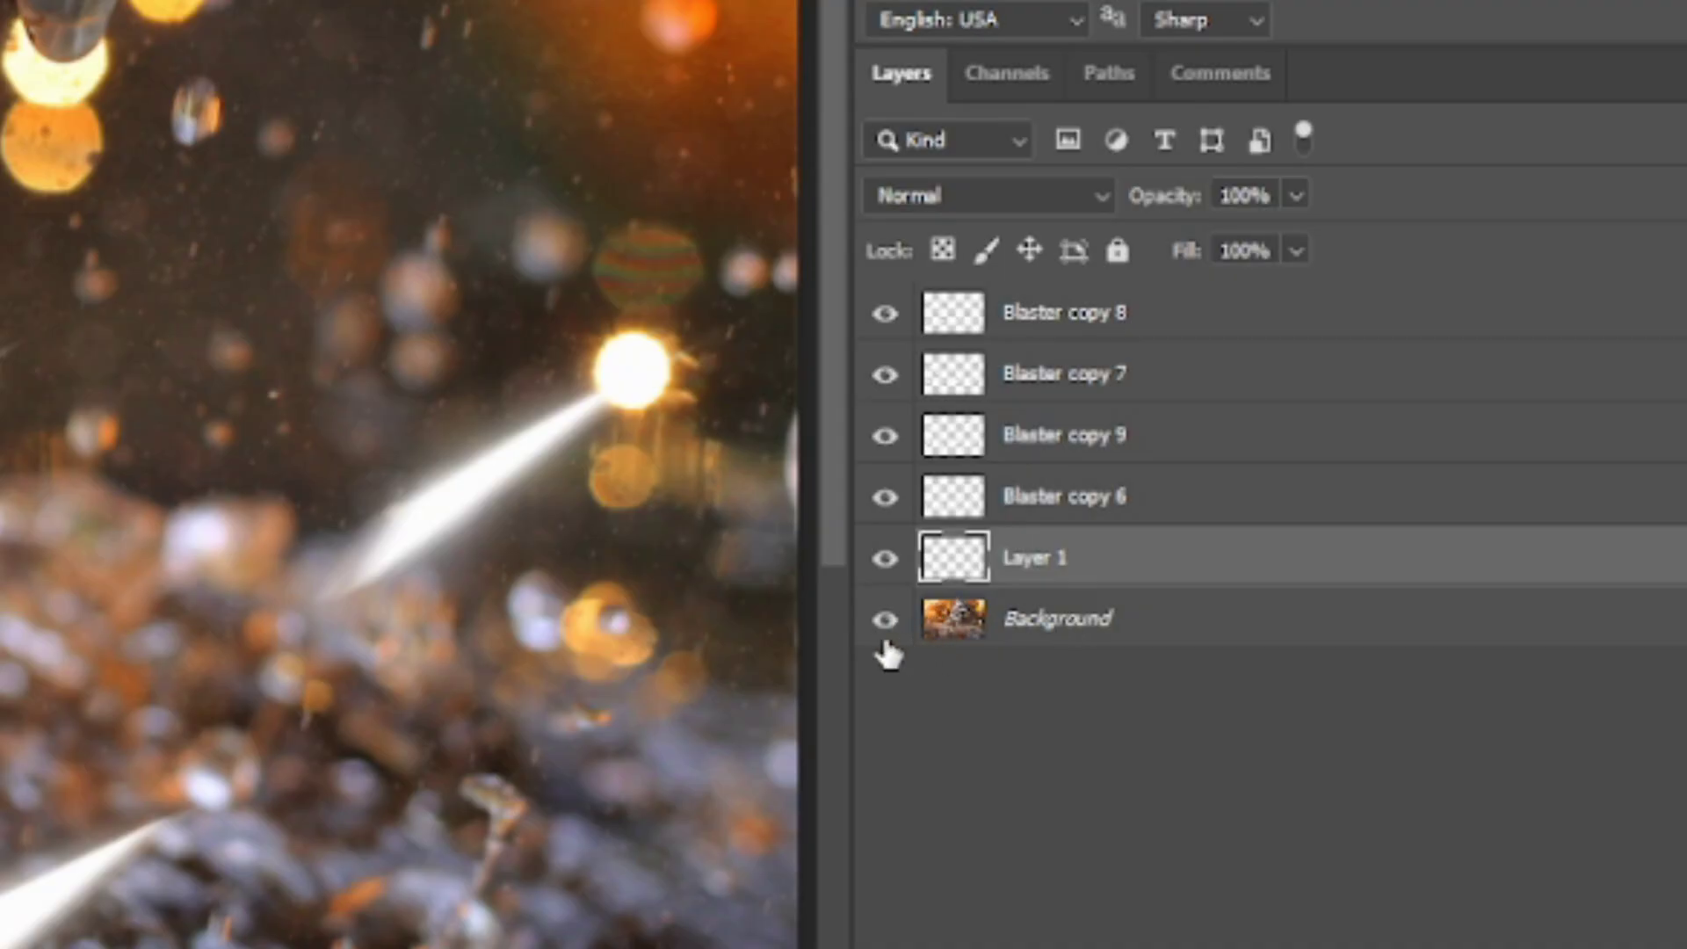
# - Hide the Background layer, make black the foreground colour, and fill the empty Layer 1 with it
pyautogui.click(885, 620)
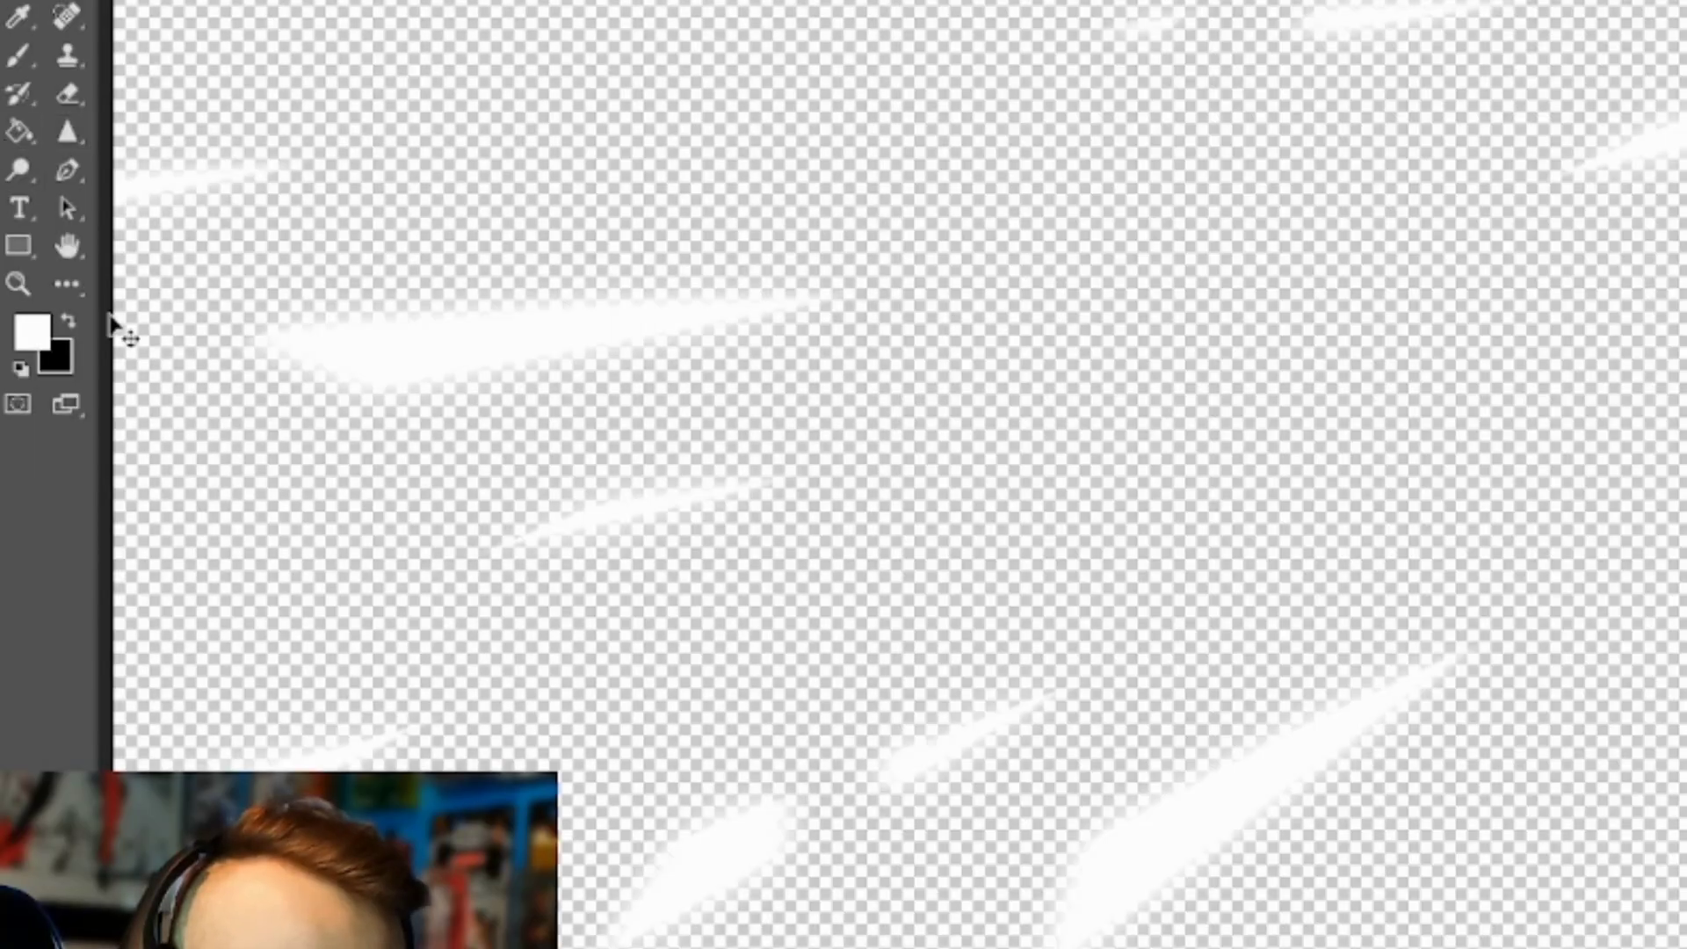
pyautogui.click(69, 324)
pyautogui.press('g')
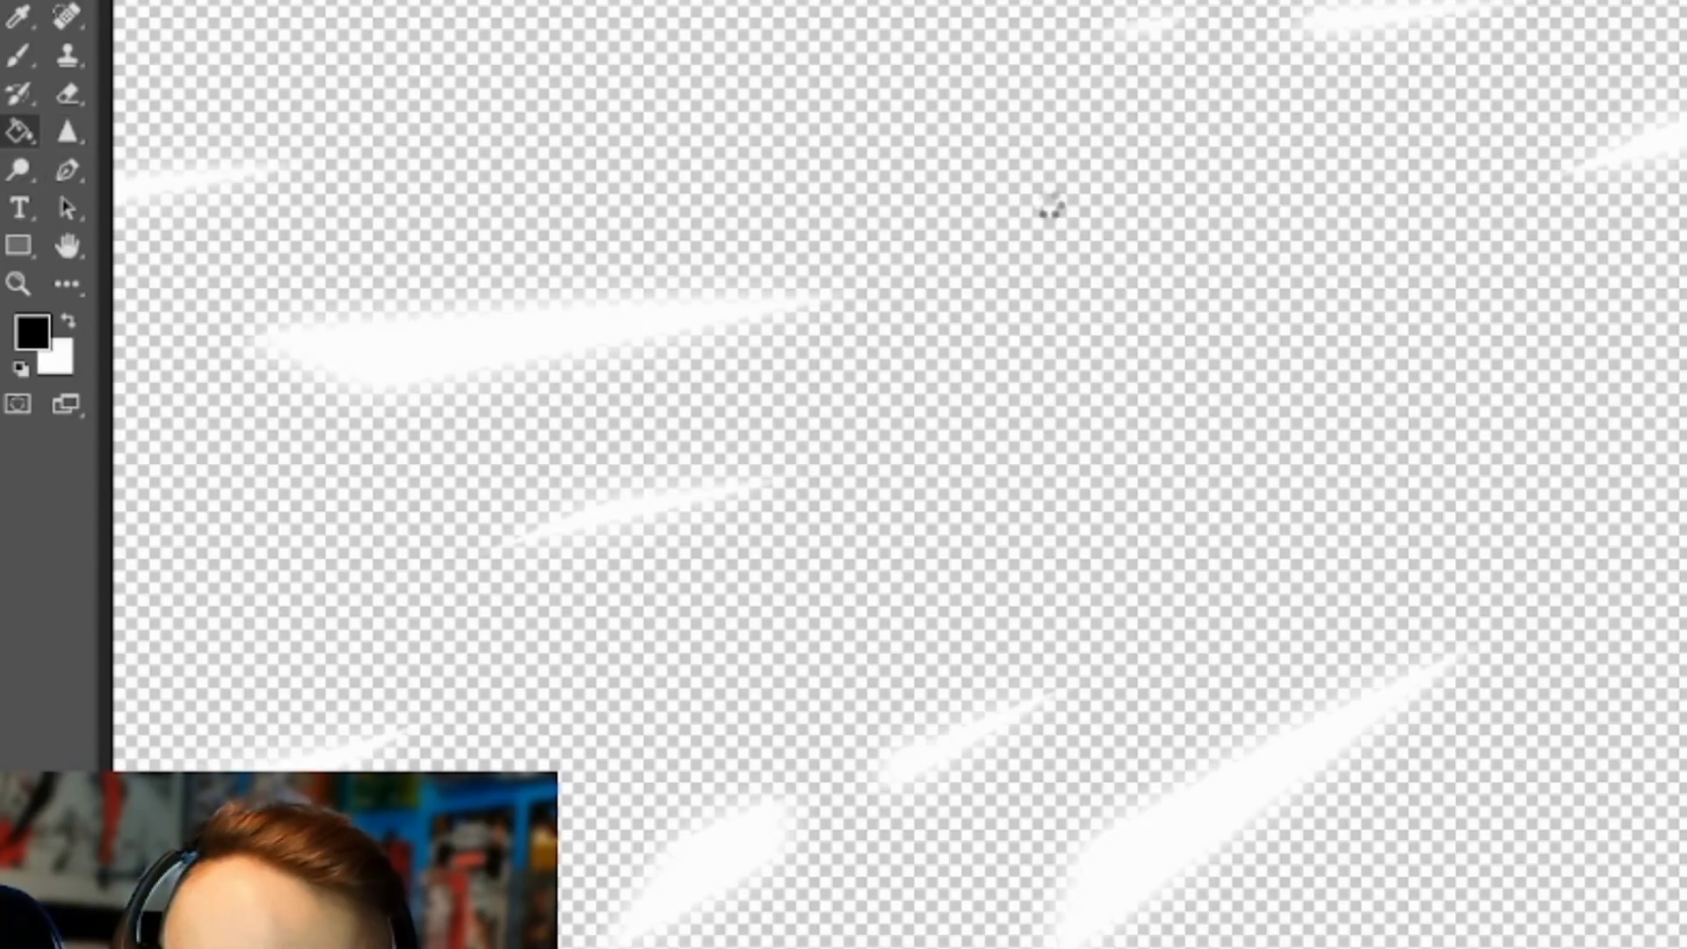
pyautogui.click(852, 561)
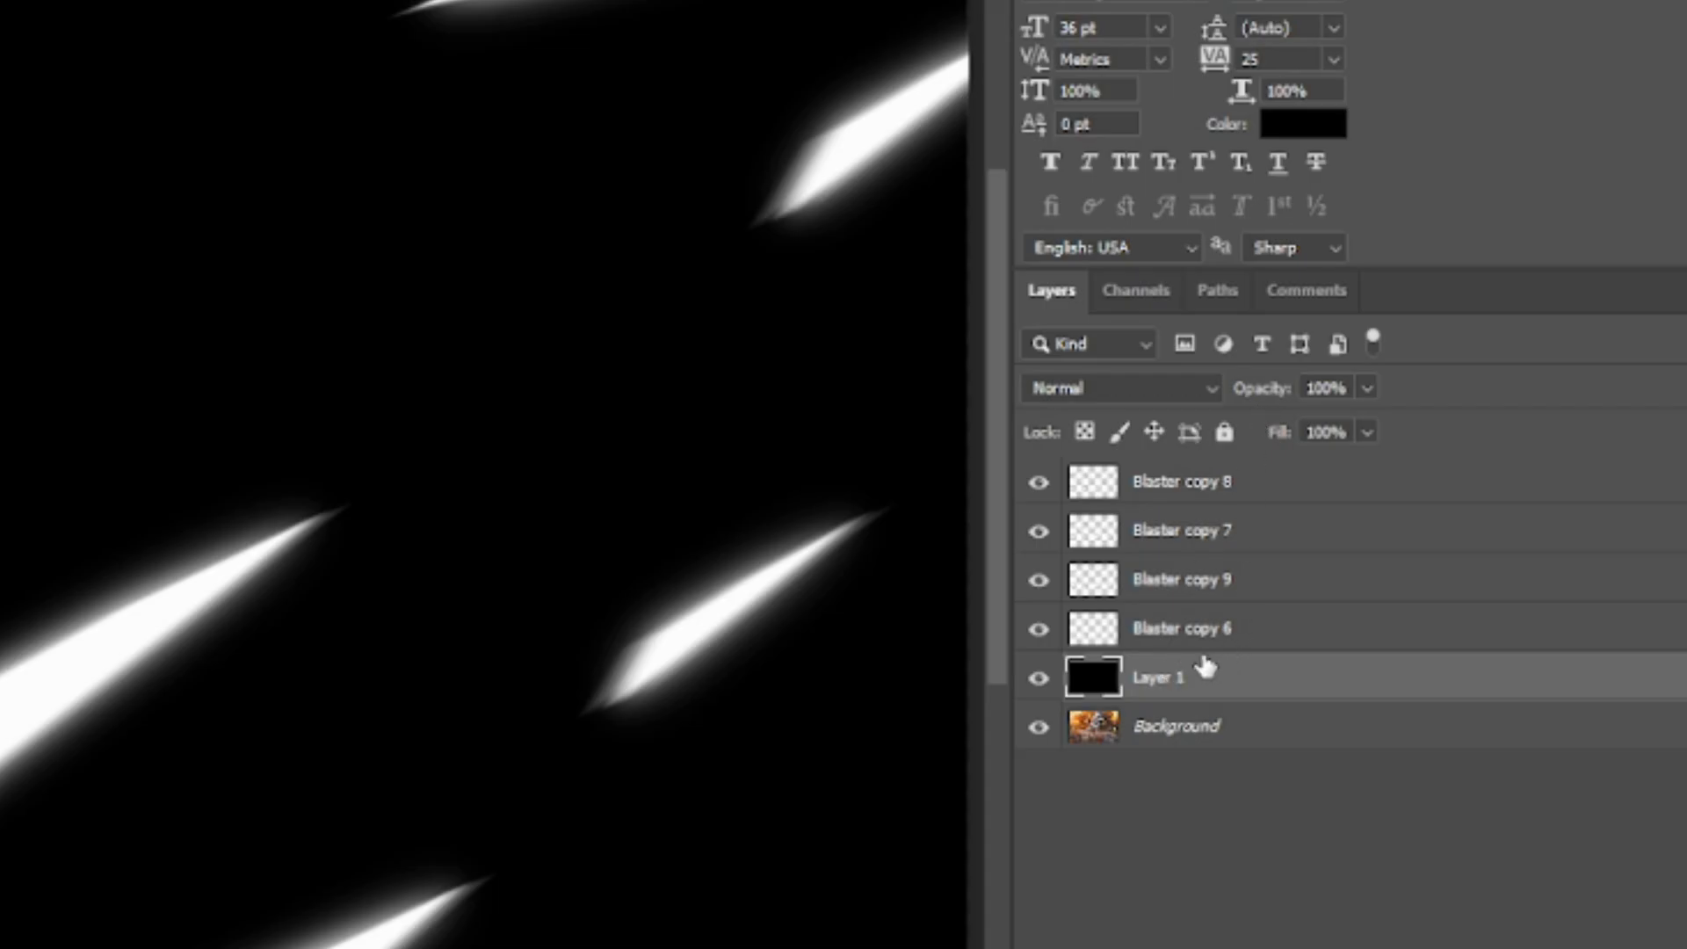
# - Merge Layer 1 and the four Blaster copy layers into one layer and set its blend mode to Screen
pyautogui.keyDown('shift'); pyautogui.click(1208, 499); pyautogui.keyUp('shift')
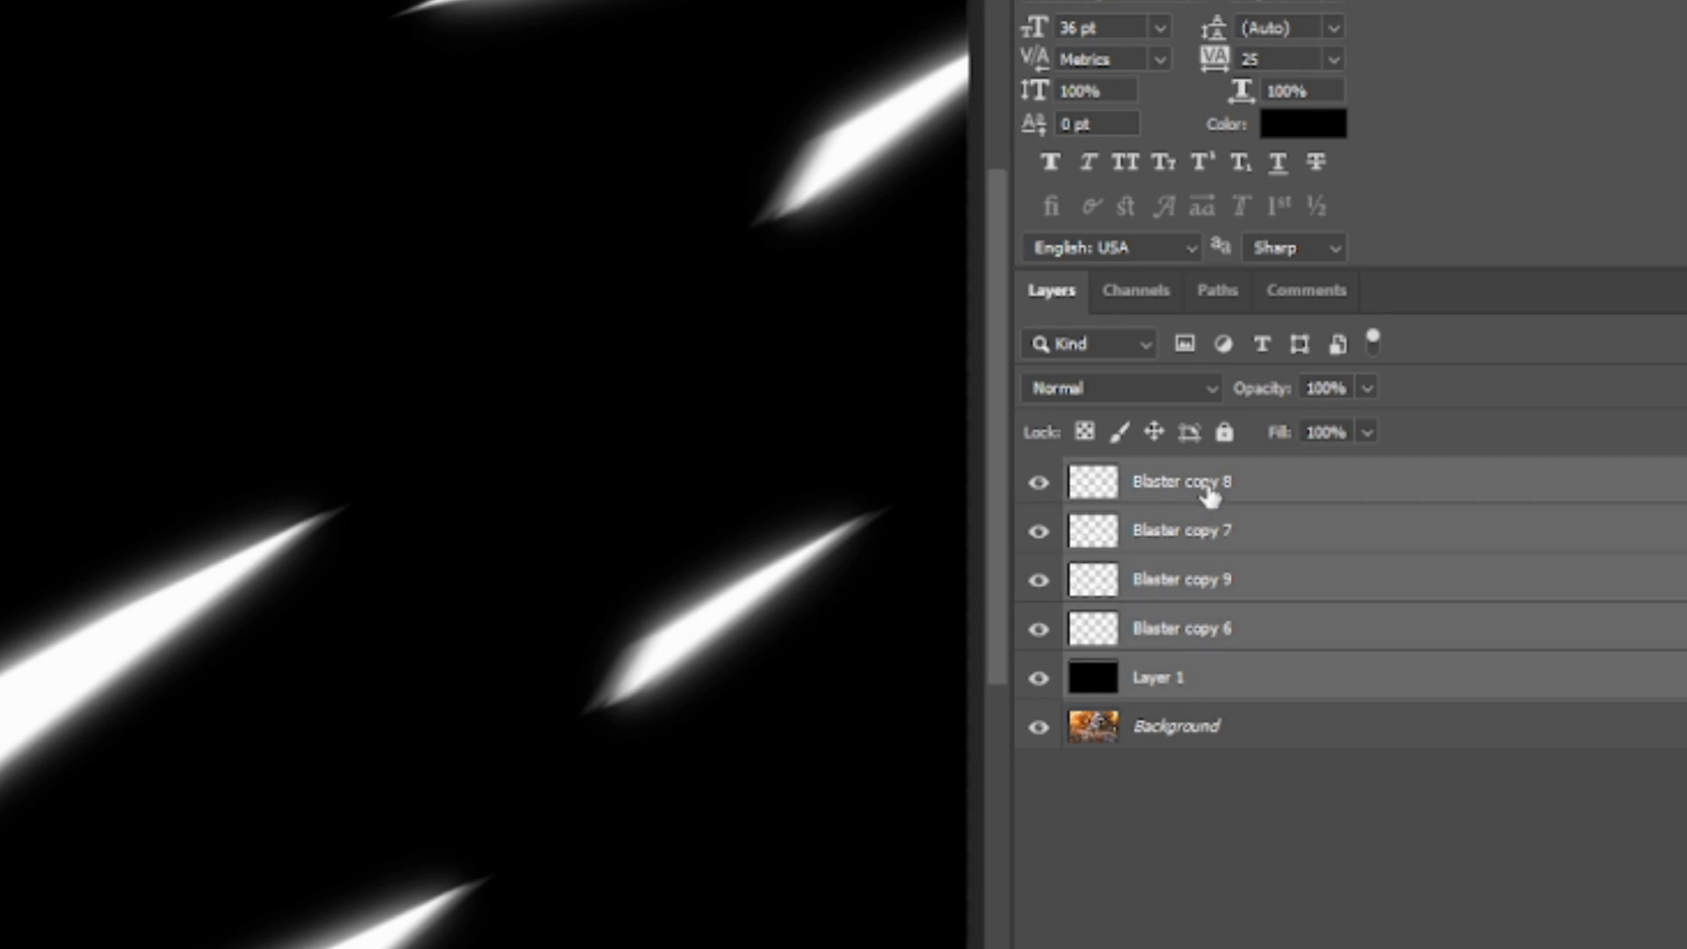
pyautogui.rightClick(1340, 487)
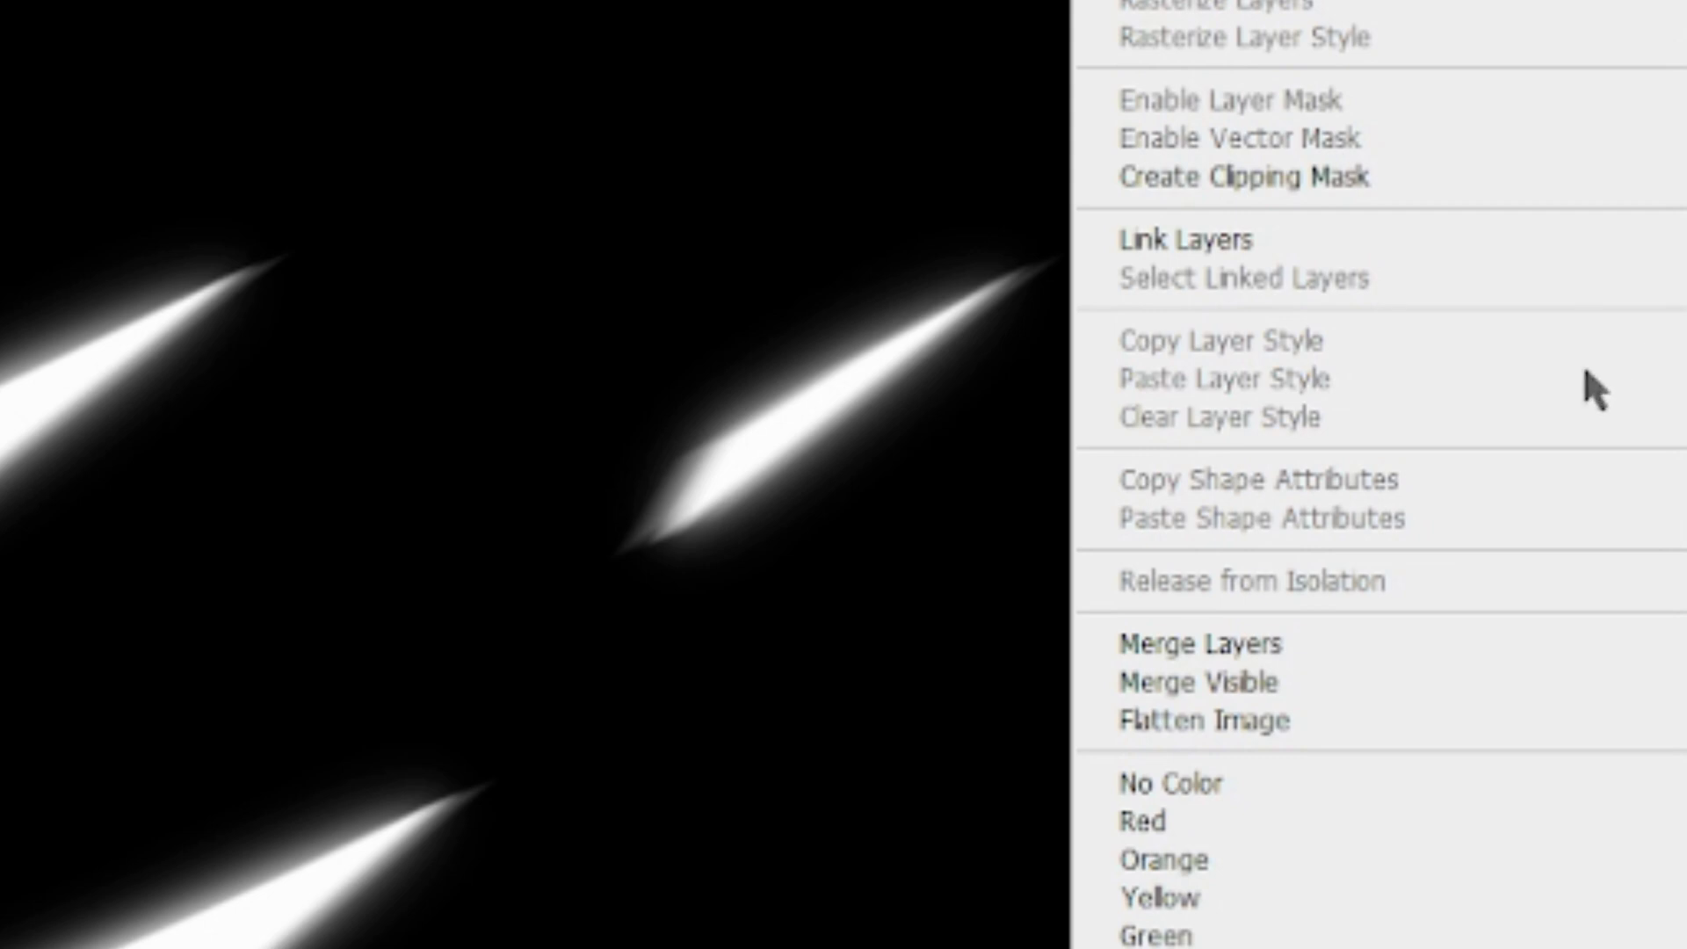
pyautogui.click(1100, 780)
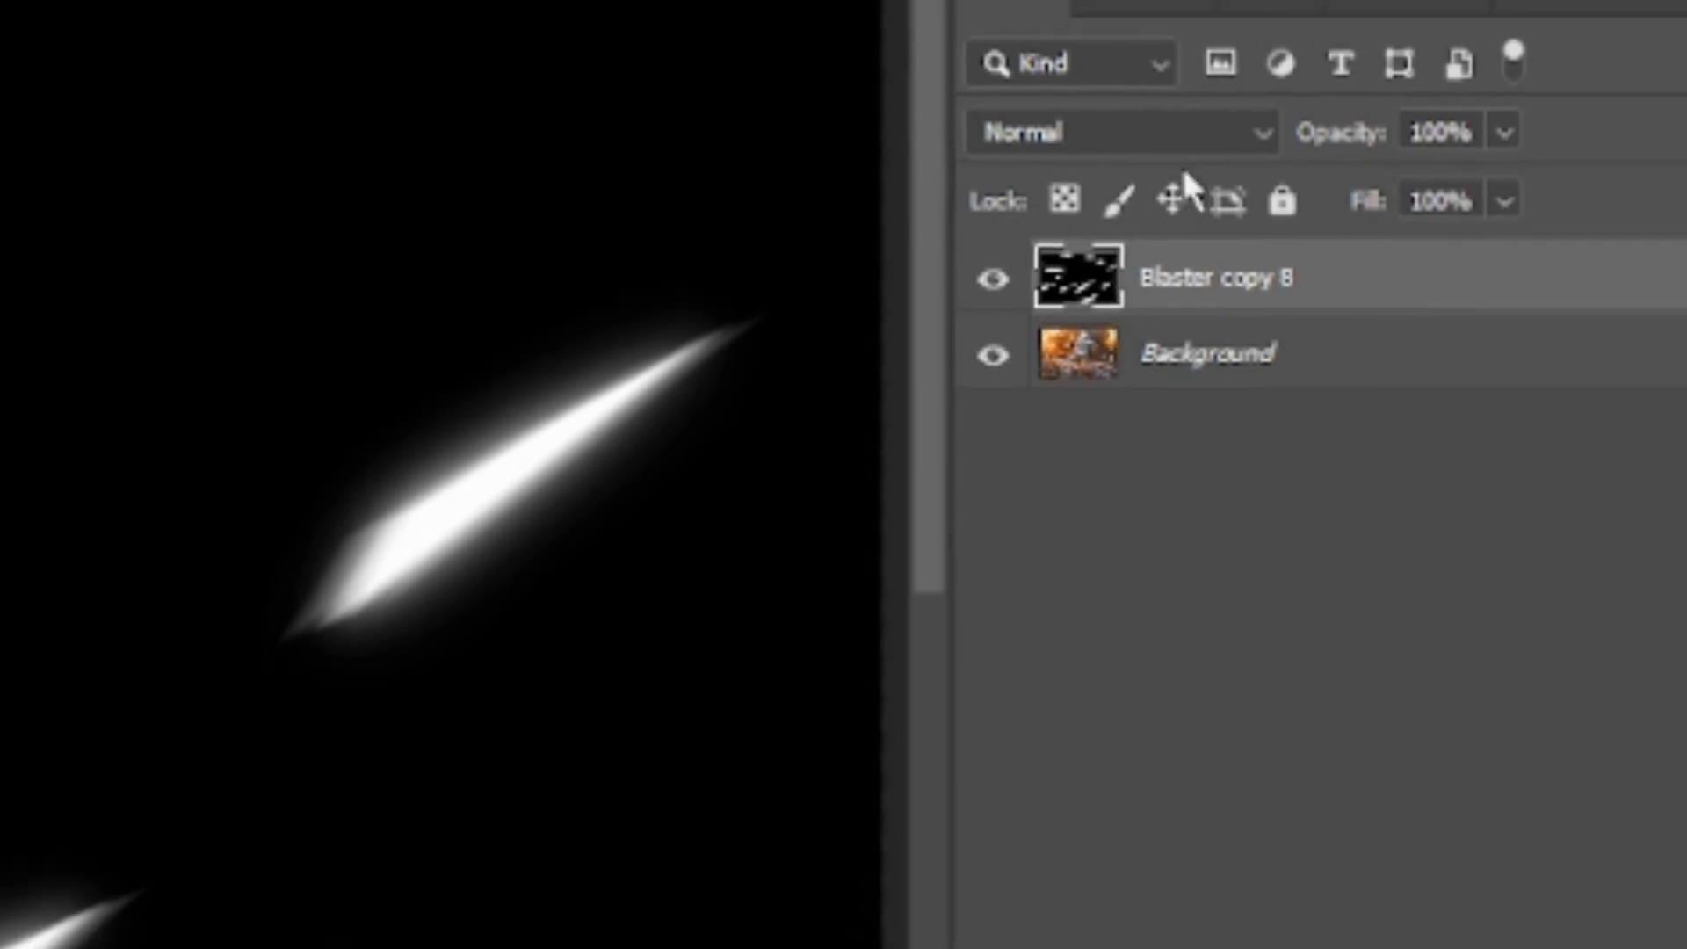
pyautogui.click(1164, 163)
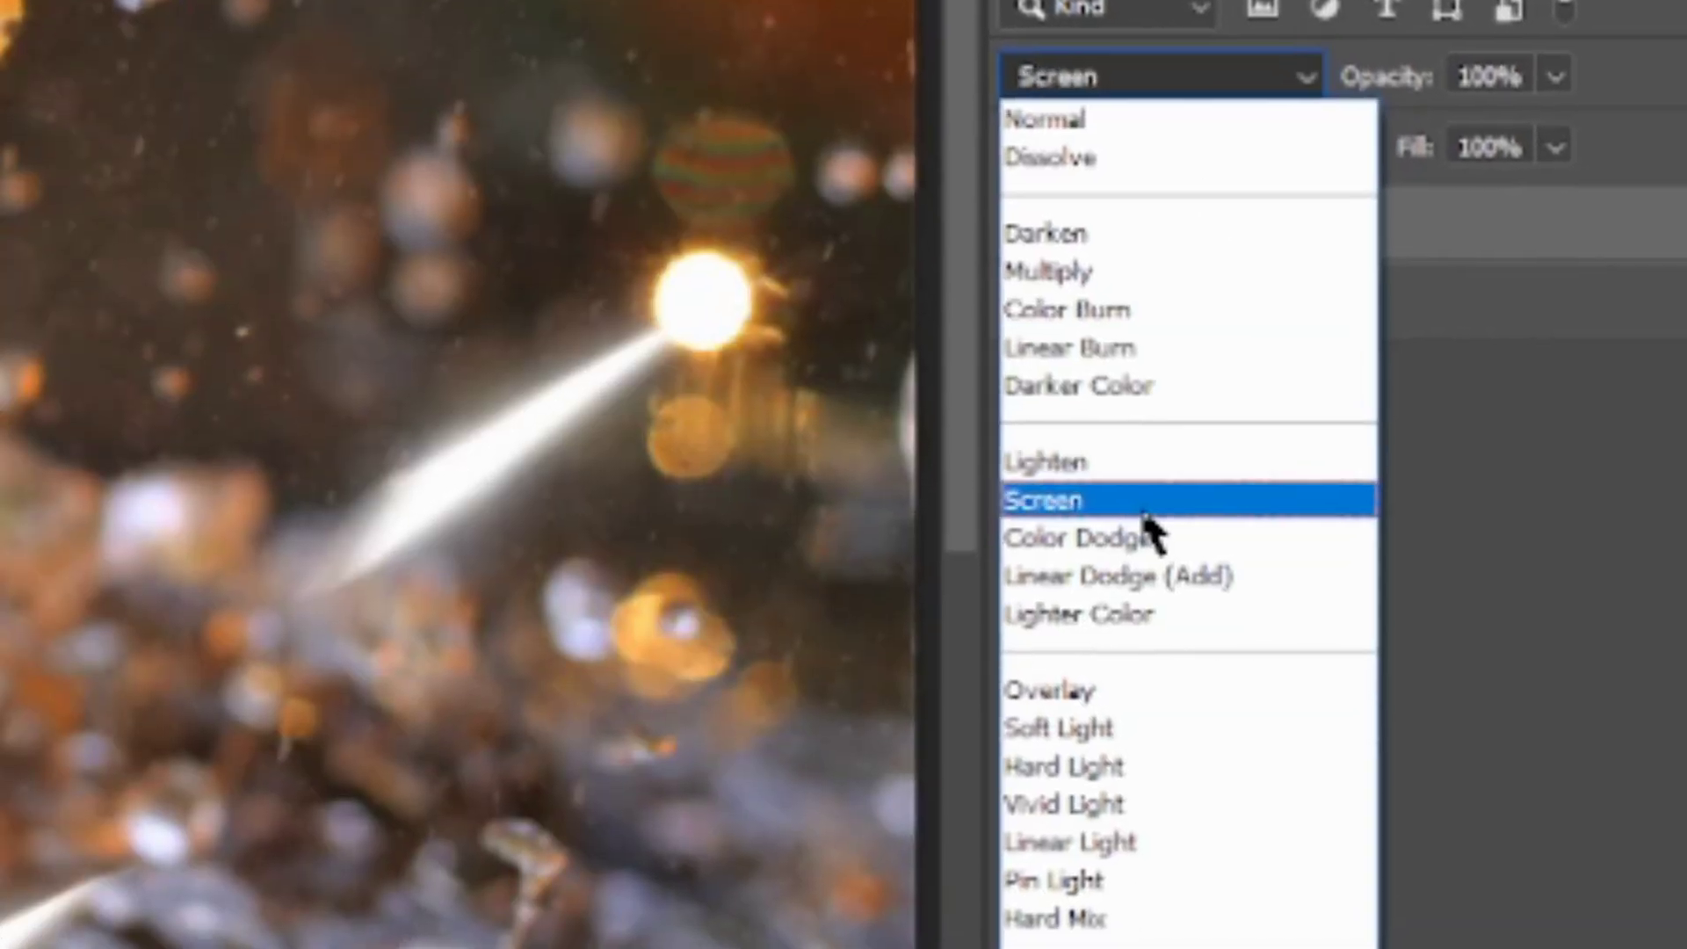
pyautogui.click(1124, 522)
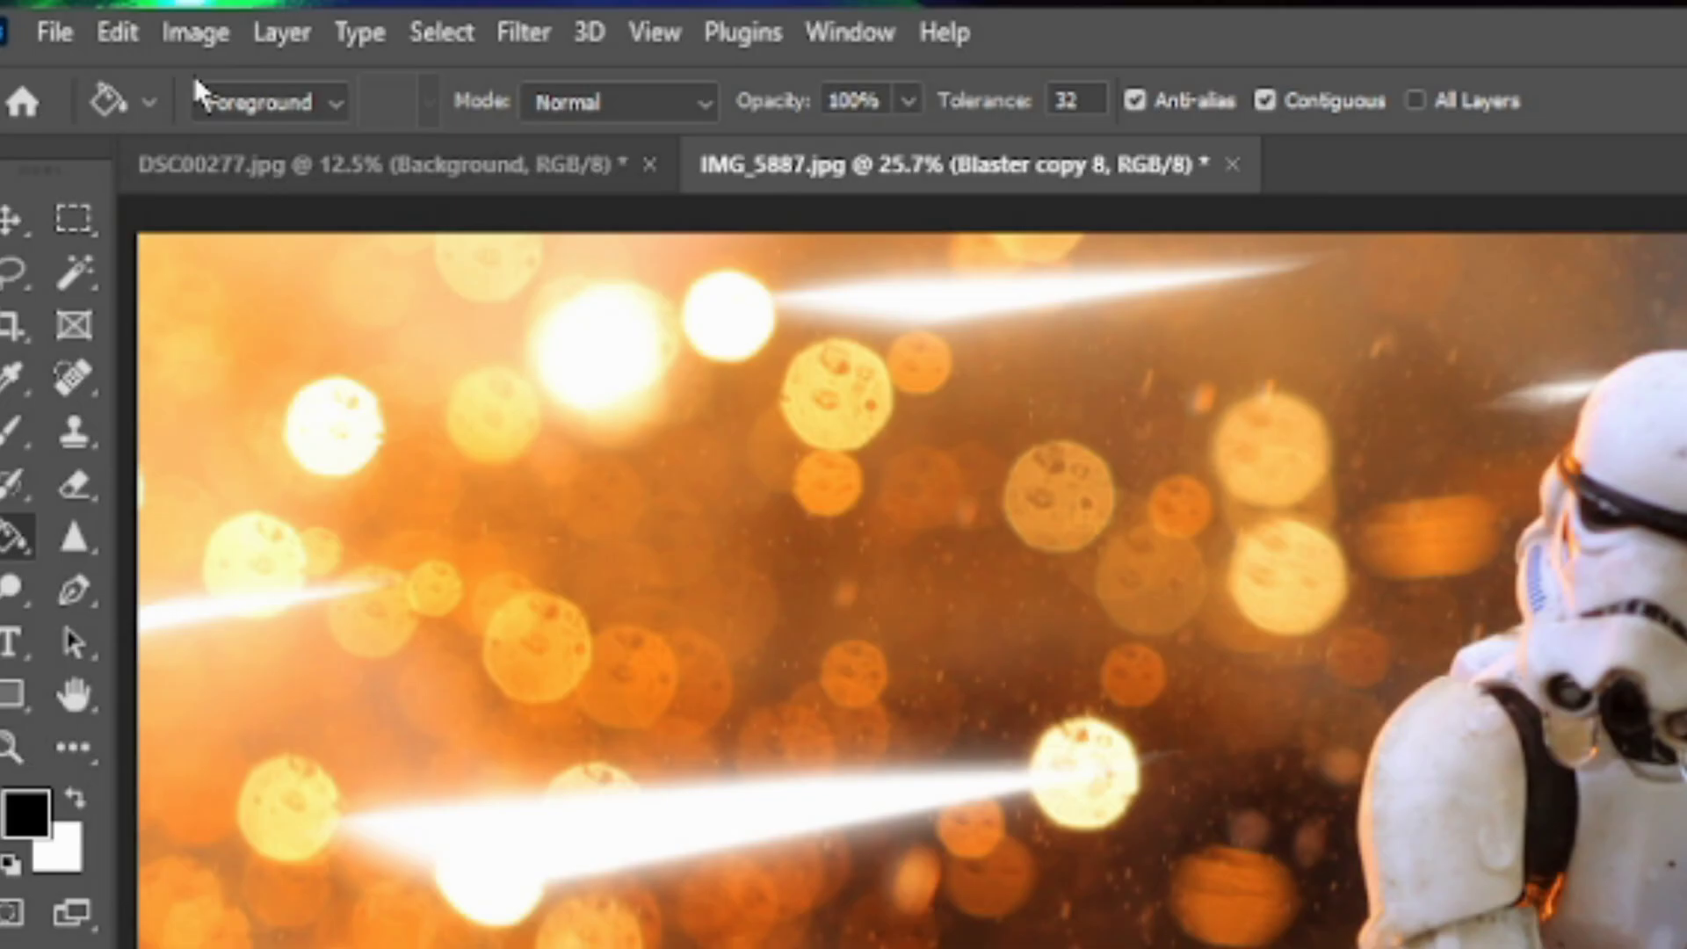
# - Apply Curves to the merged blaster layer, strongly raising the Red channel's shadows and midtones, with a point at input 123 and output 235
pyautogui.click(98, 14)
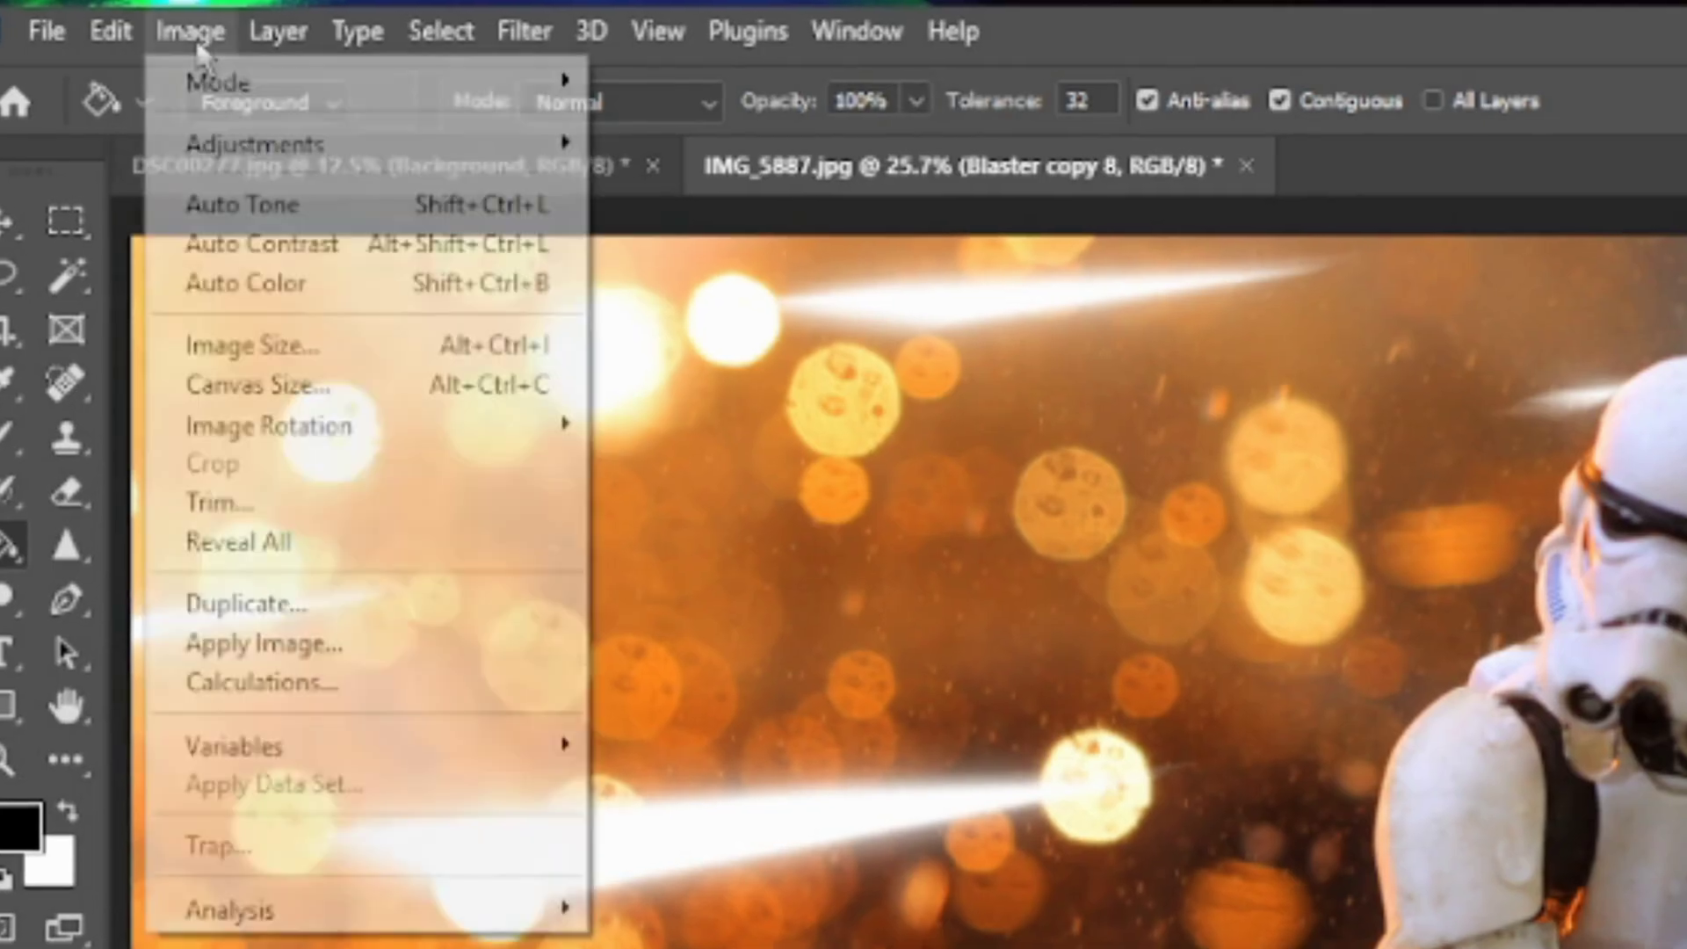
pyautogui.moveTo(249, 158)
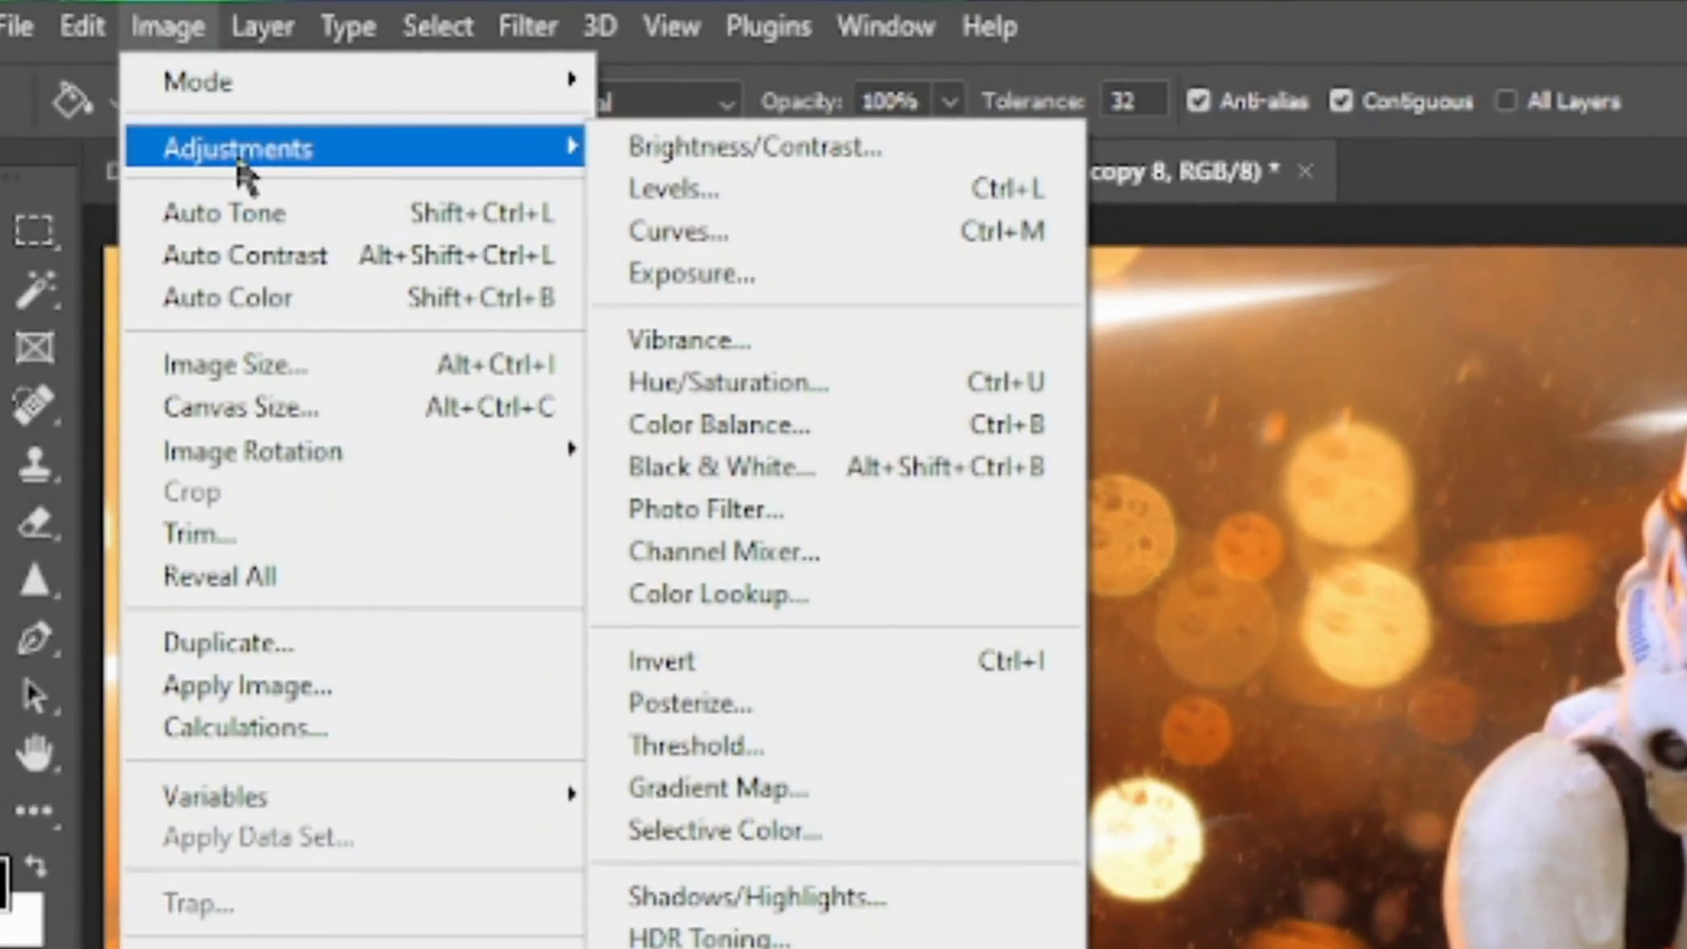
pyautogui.click(629, 232)
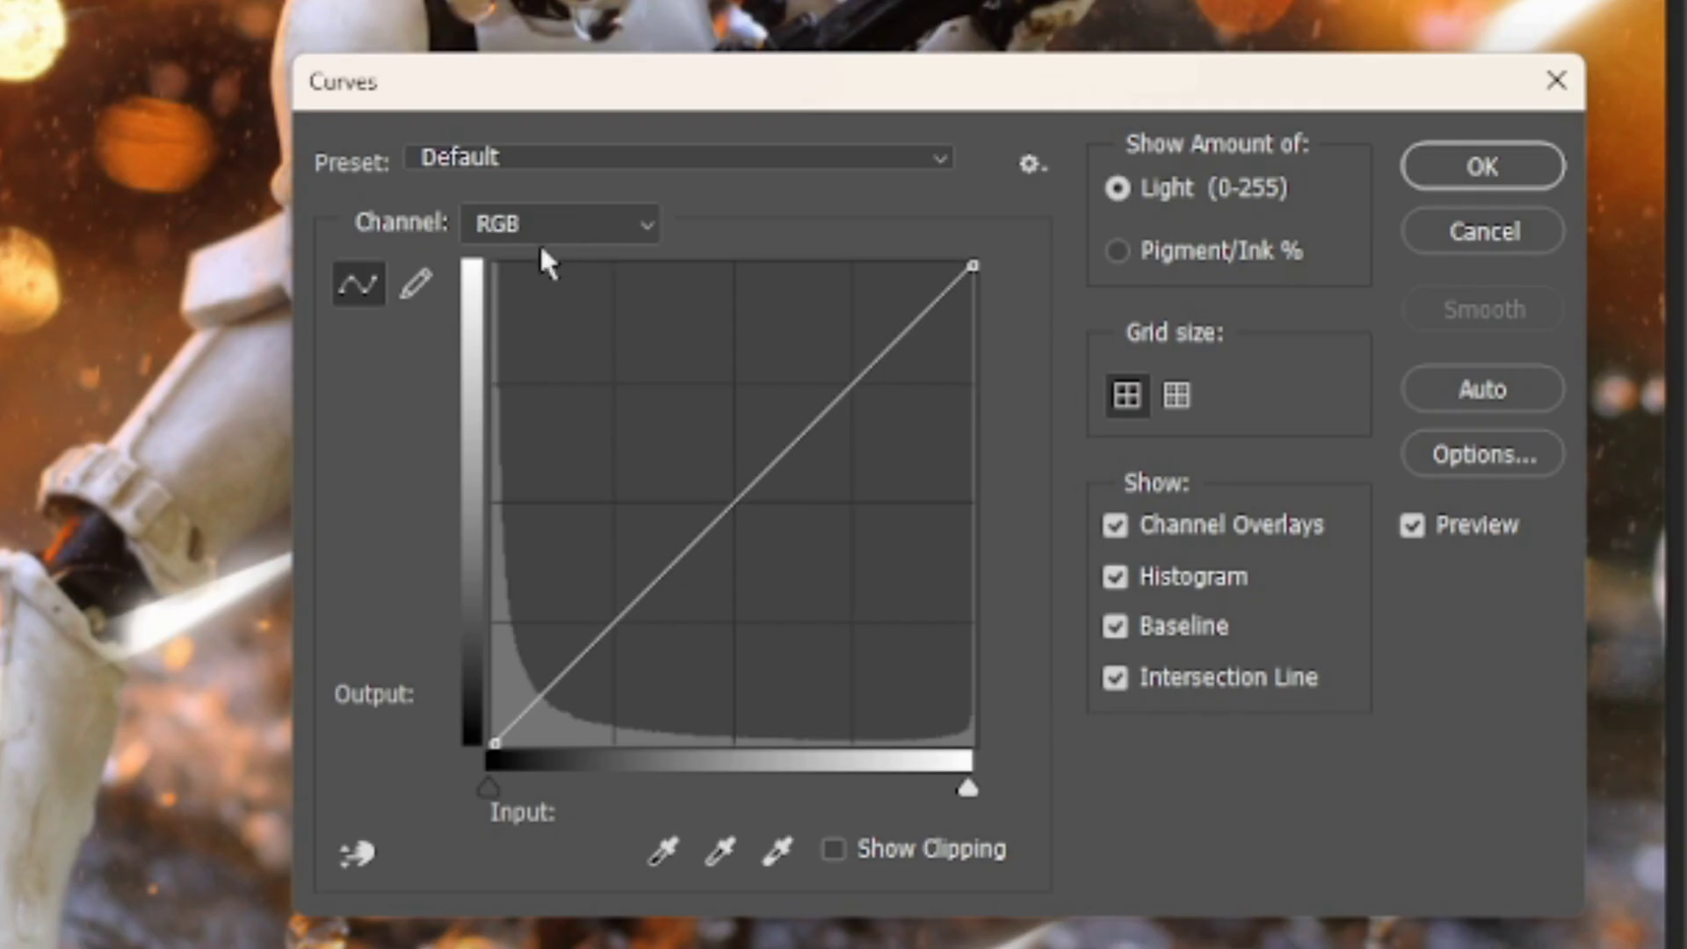
pyautogui.click(557, 230)
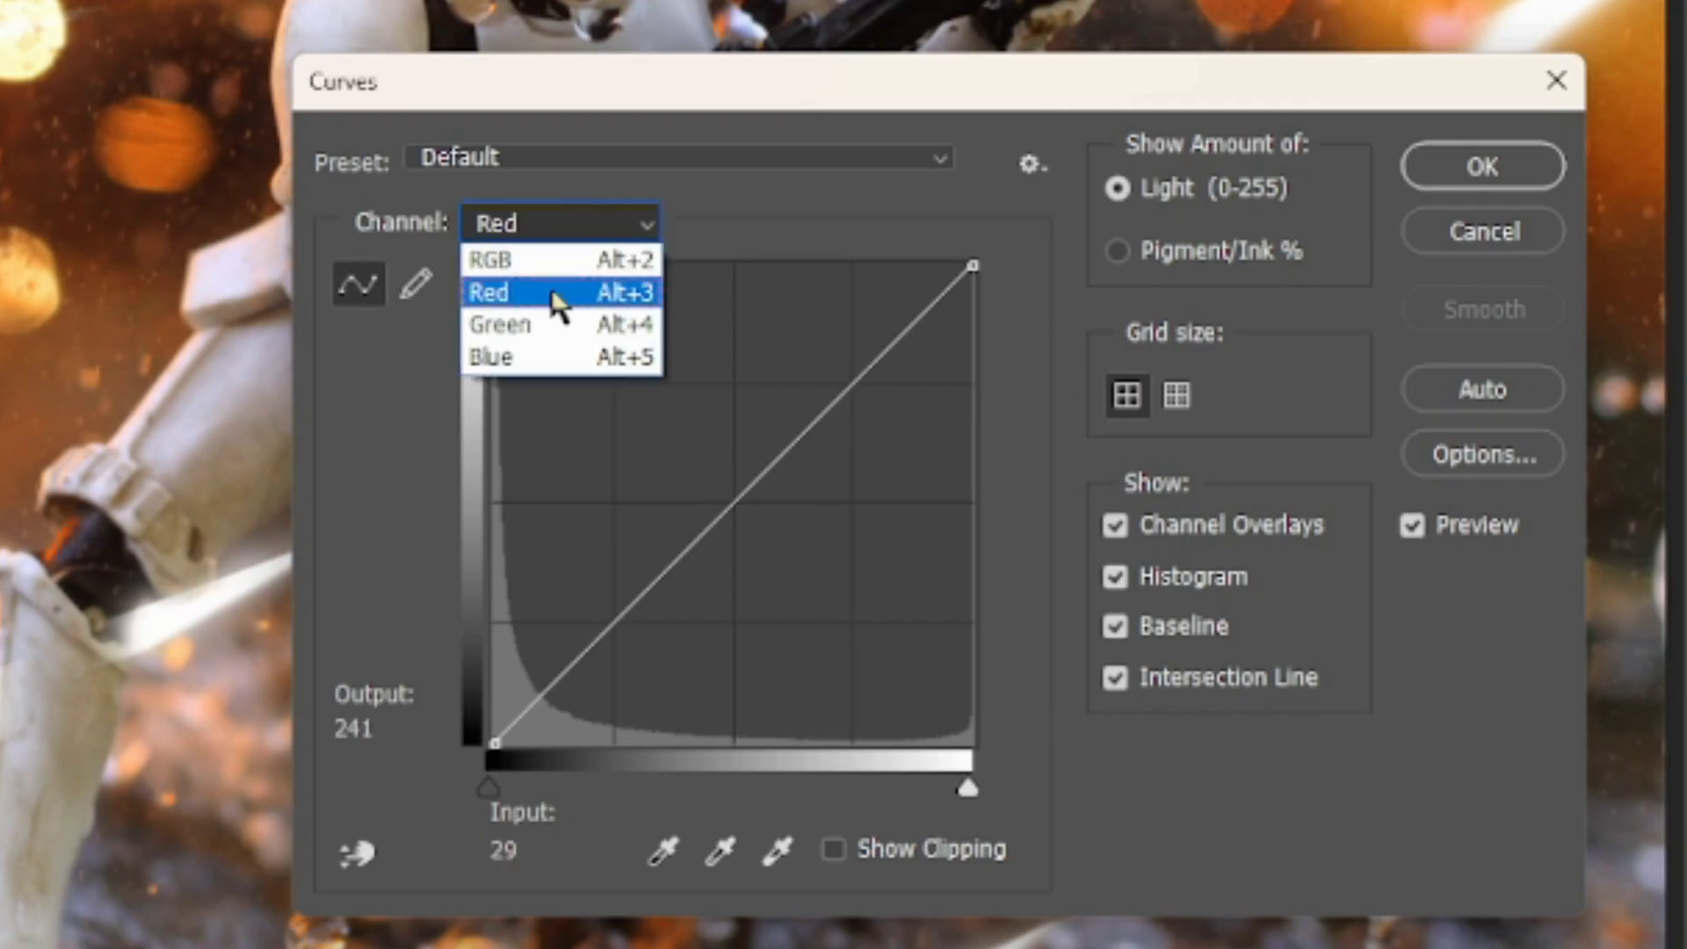
pyautogui.click(557, 308)
pyautogui.moveTo(736, 533); pyautogui.dragTo(573, 255)
pyautogui.click(612, 415)
pyautogui.moveTo(612, 413); pyautogui.dragTo(572, 385)
pyautogui.click(586, 409)
pyautogui.moveTo(724, 338); pyautogui.dragTo(730, 305)
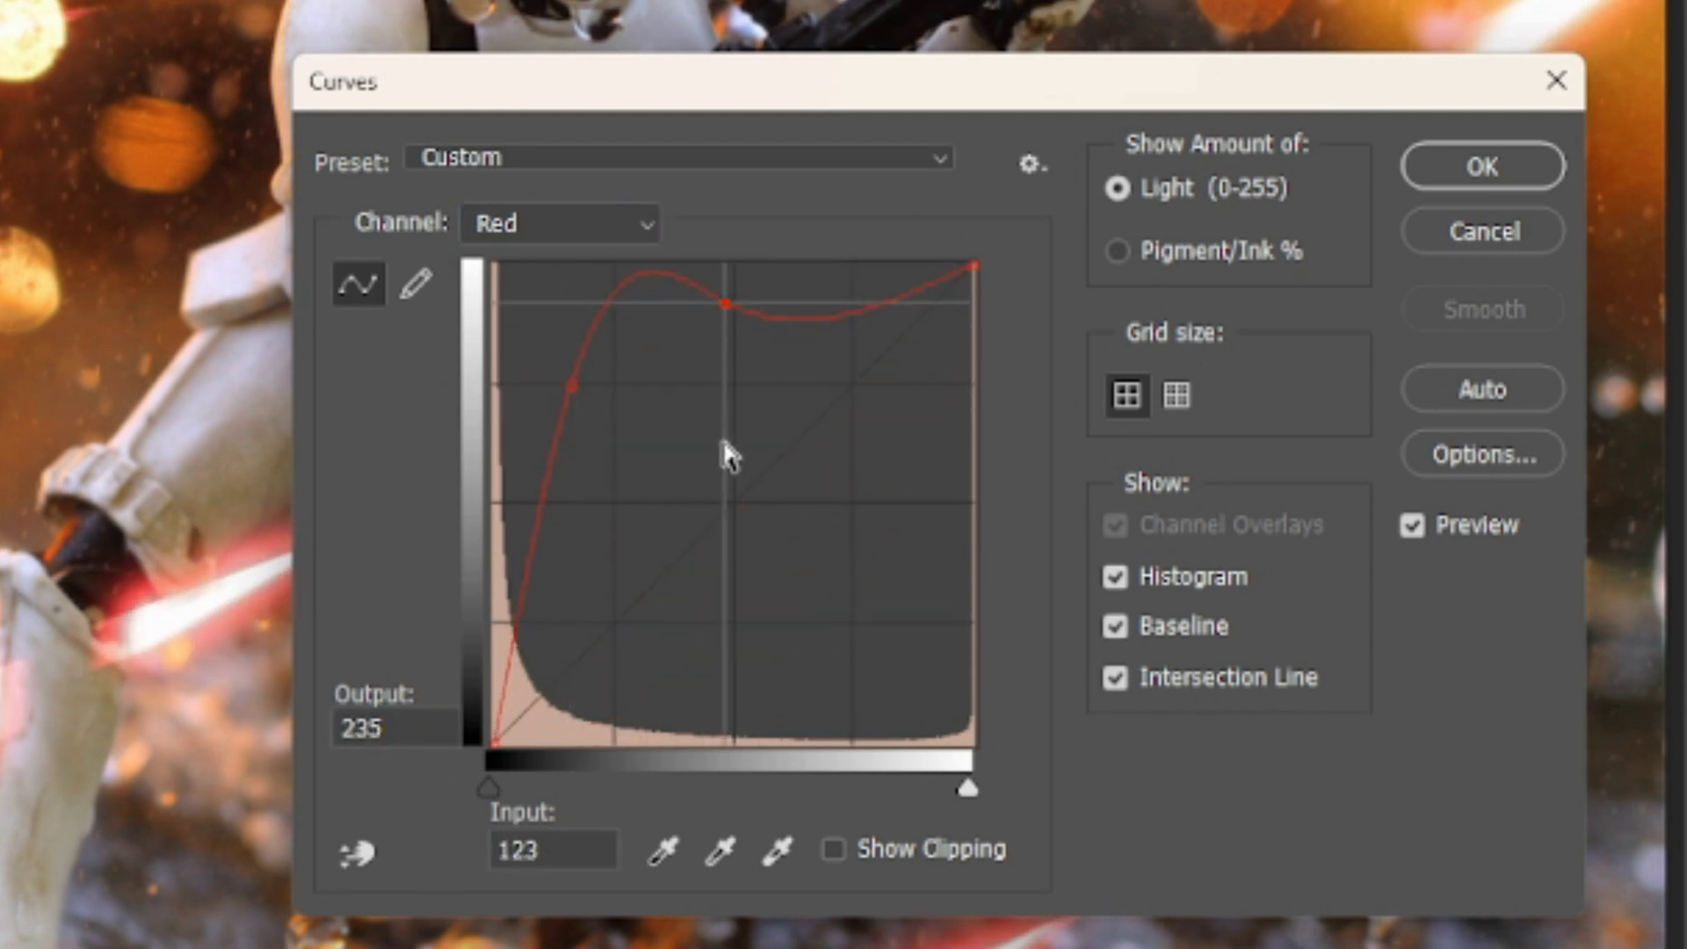
pyautogui.click(1482, 166)
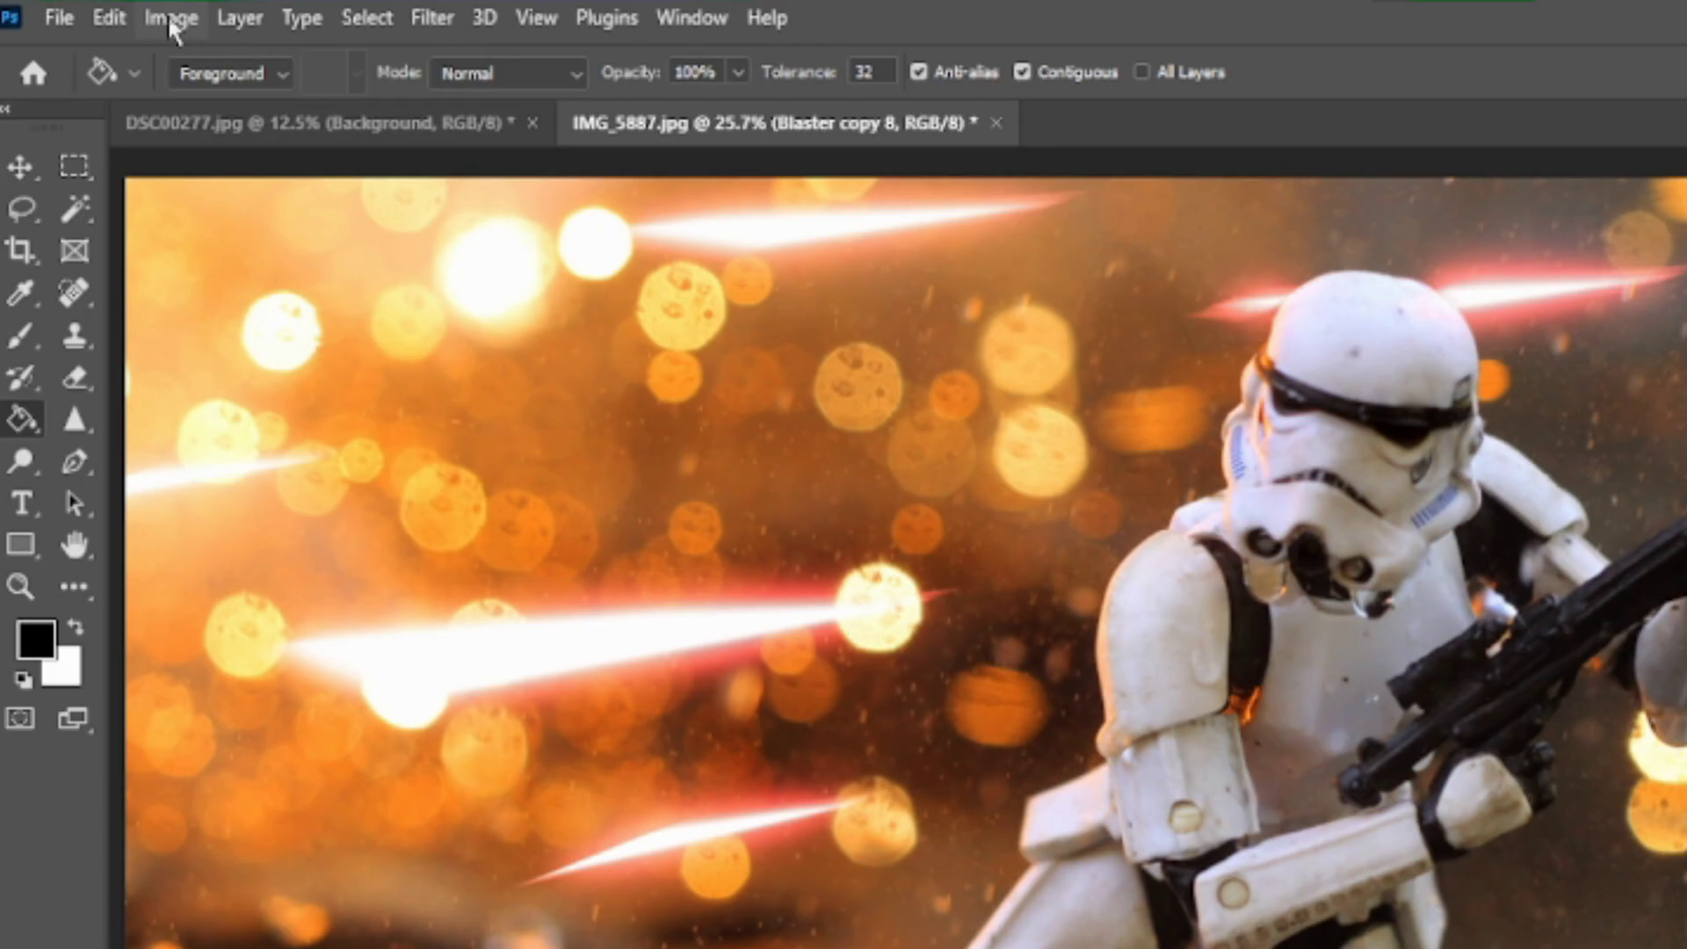
# - Adjust the blaster layer's midtone Color Balance to +27 red and +100 blue, and shift the green balance fully toward magenta
pyautogui.click(98, 14)
pyautogui.moveTo(110, 64)
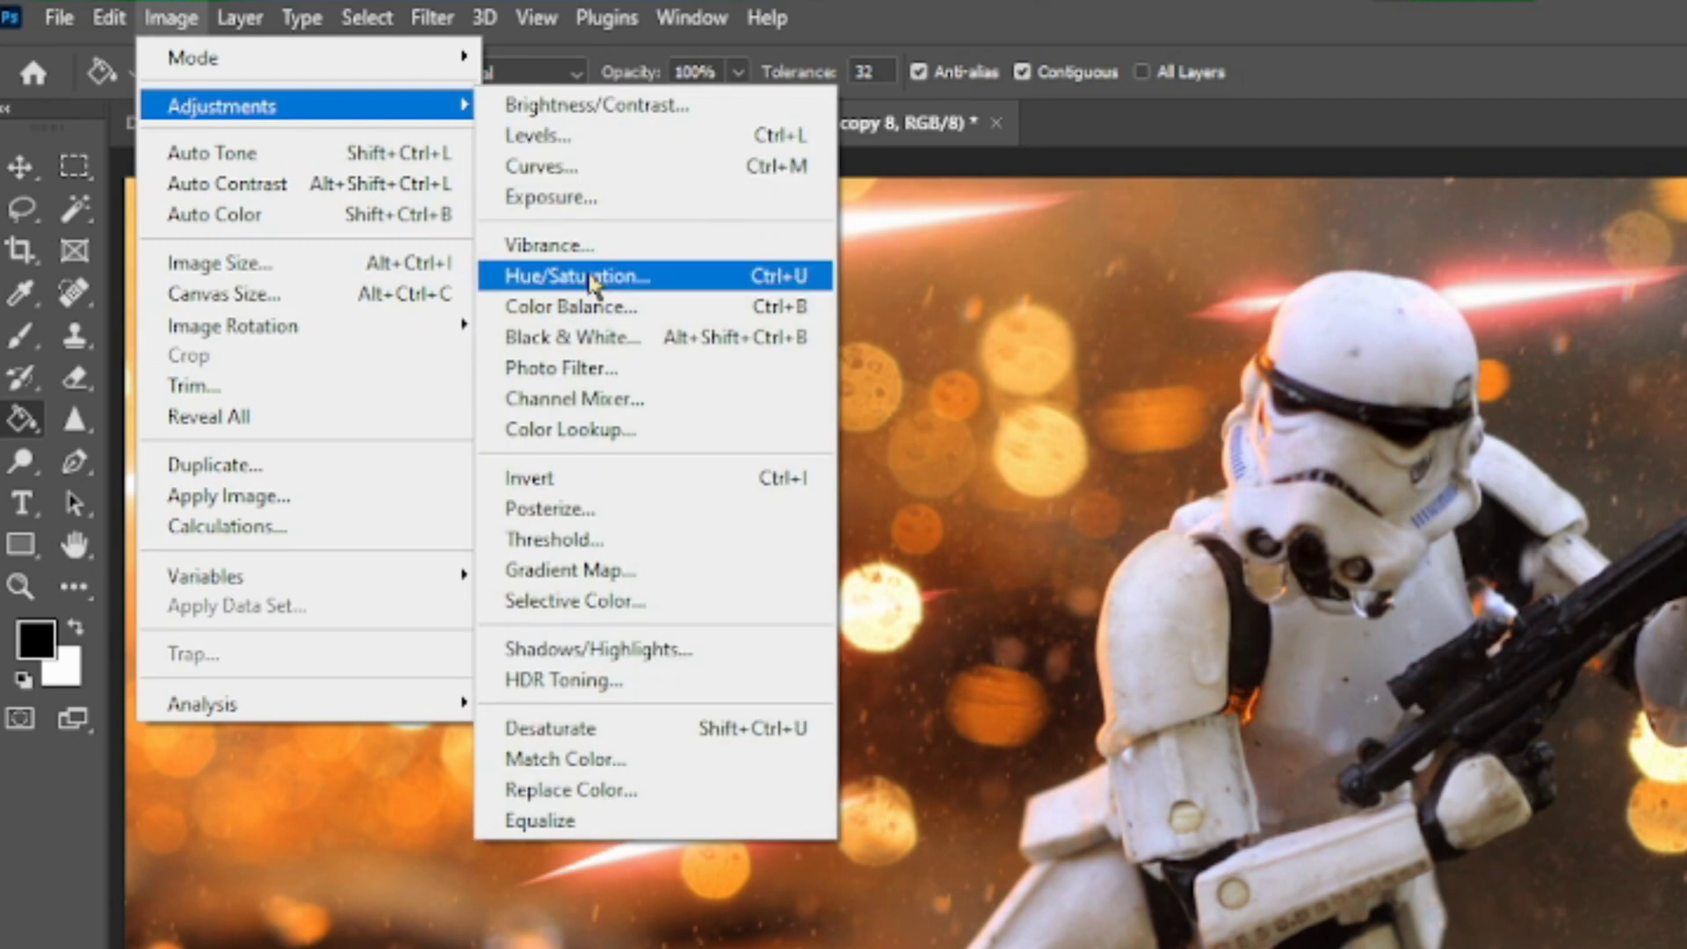
pyautogui.click(571, 305)
pyautogui.moveTo(670, 375); pyautogui.dragTo(707, 378)
pyautogui.moveTo(665, 450); pyautogui.dragTo(919, 444)
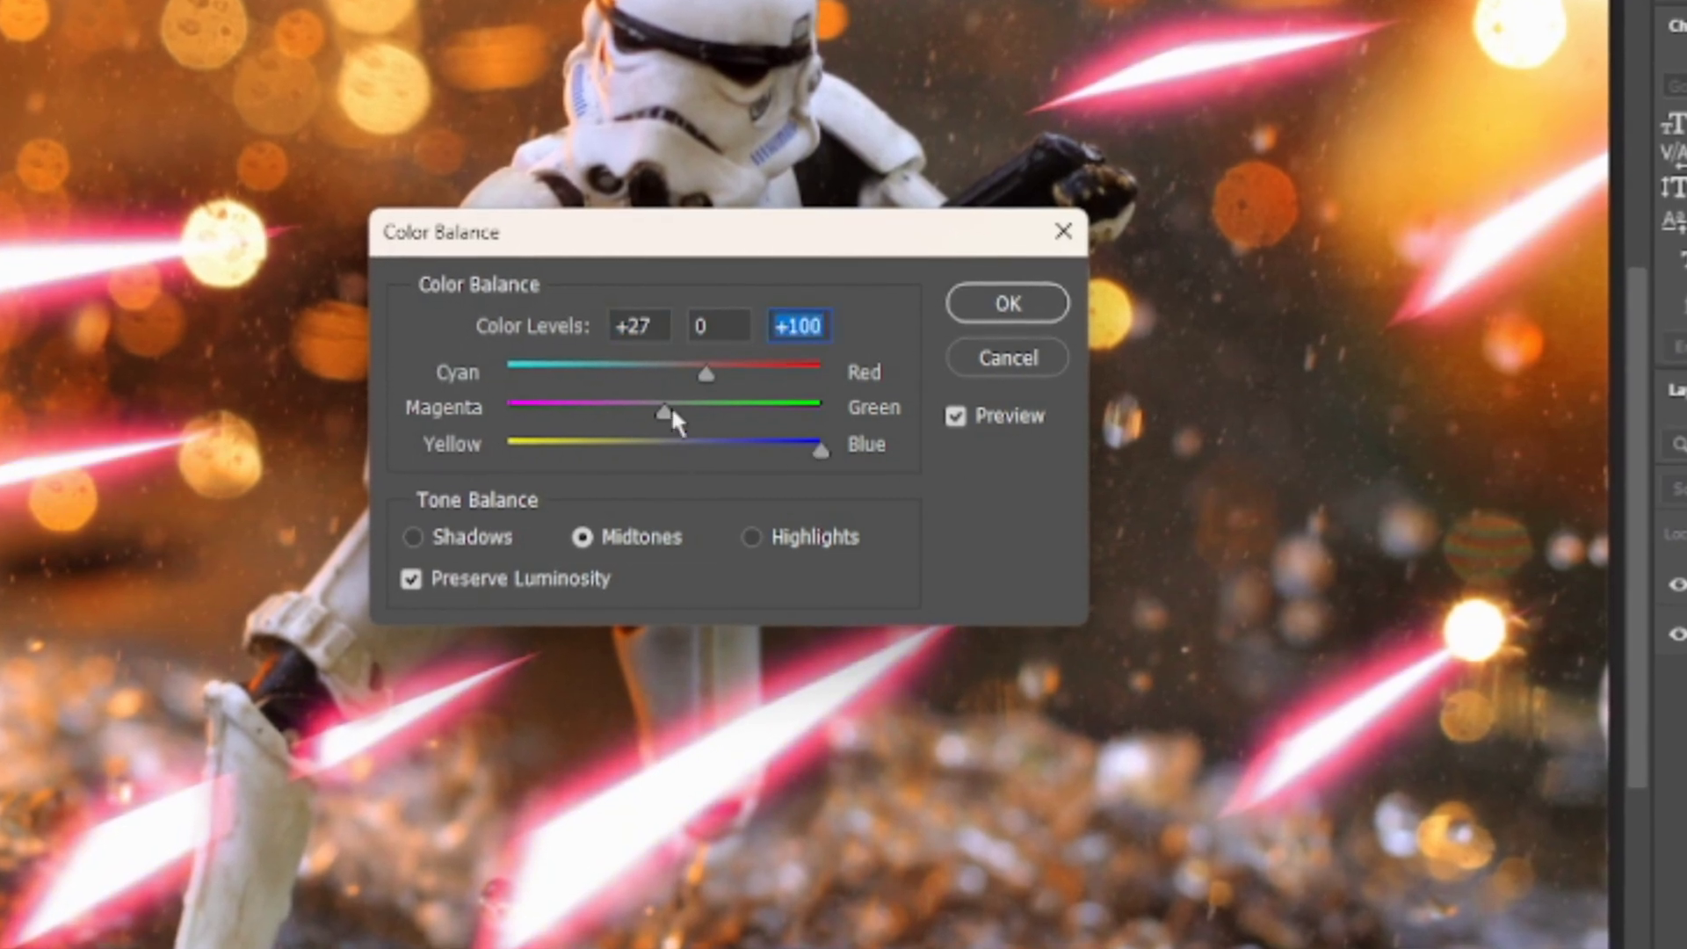
pyautogui.moveTo(665, 412); pyautogui.dragTo(361, 403)
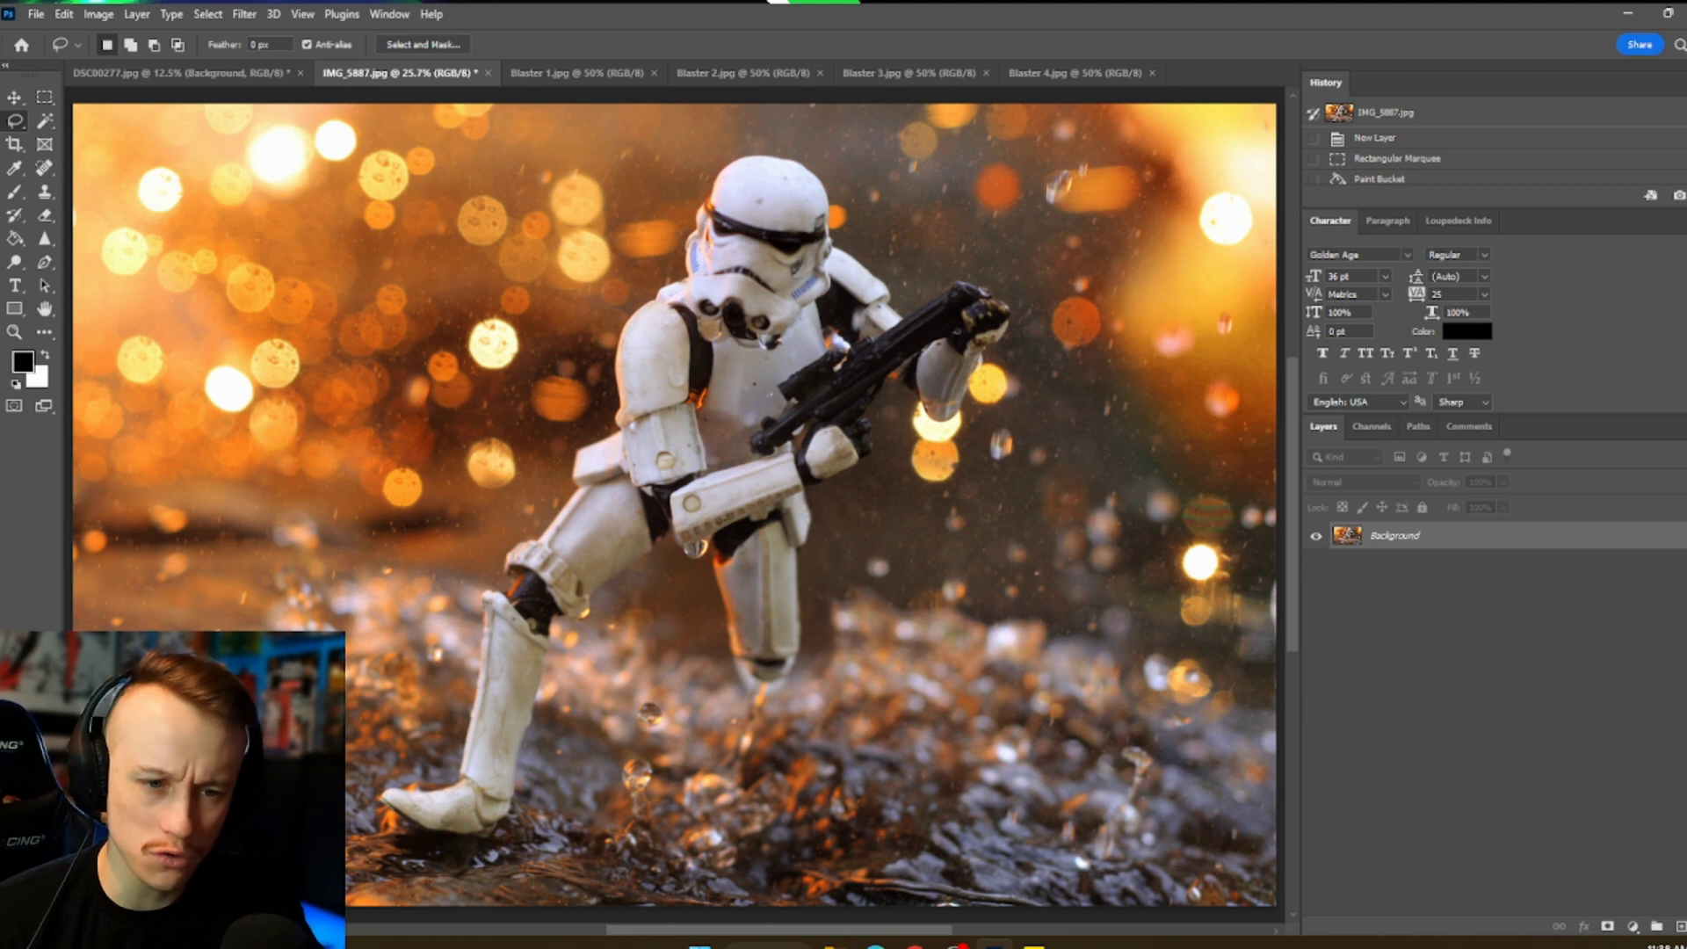
# - Copy the whole canvas of Blaster 1.jpg and paste it into the stormtrooper photo IMG_5887.jpg
pyautogui.click(542, 74)
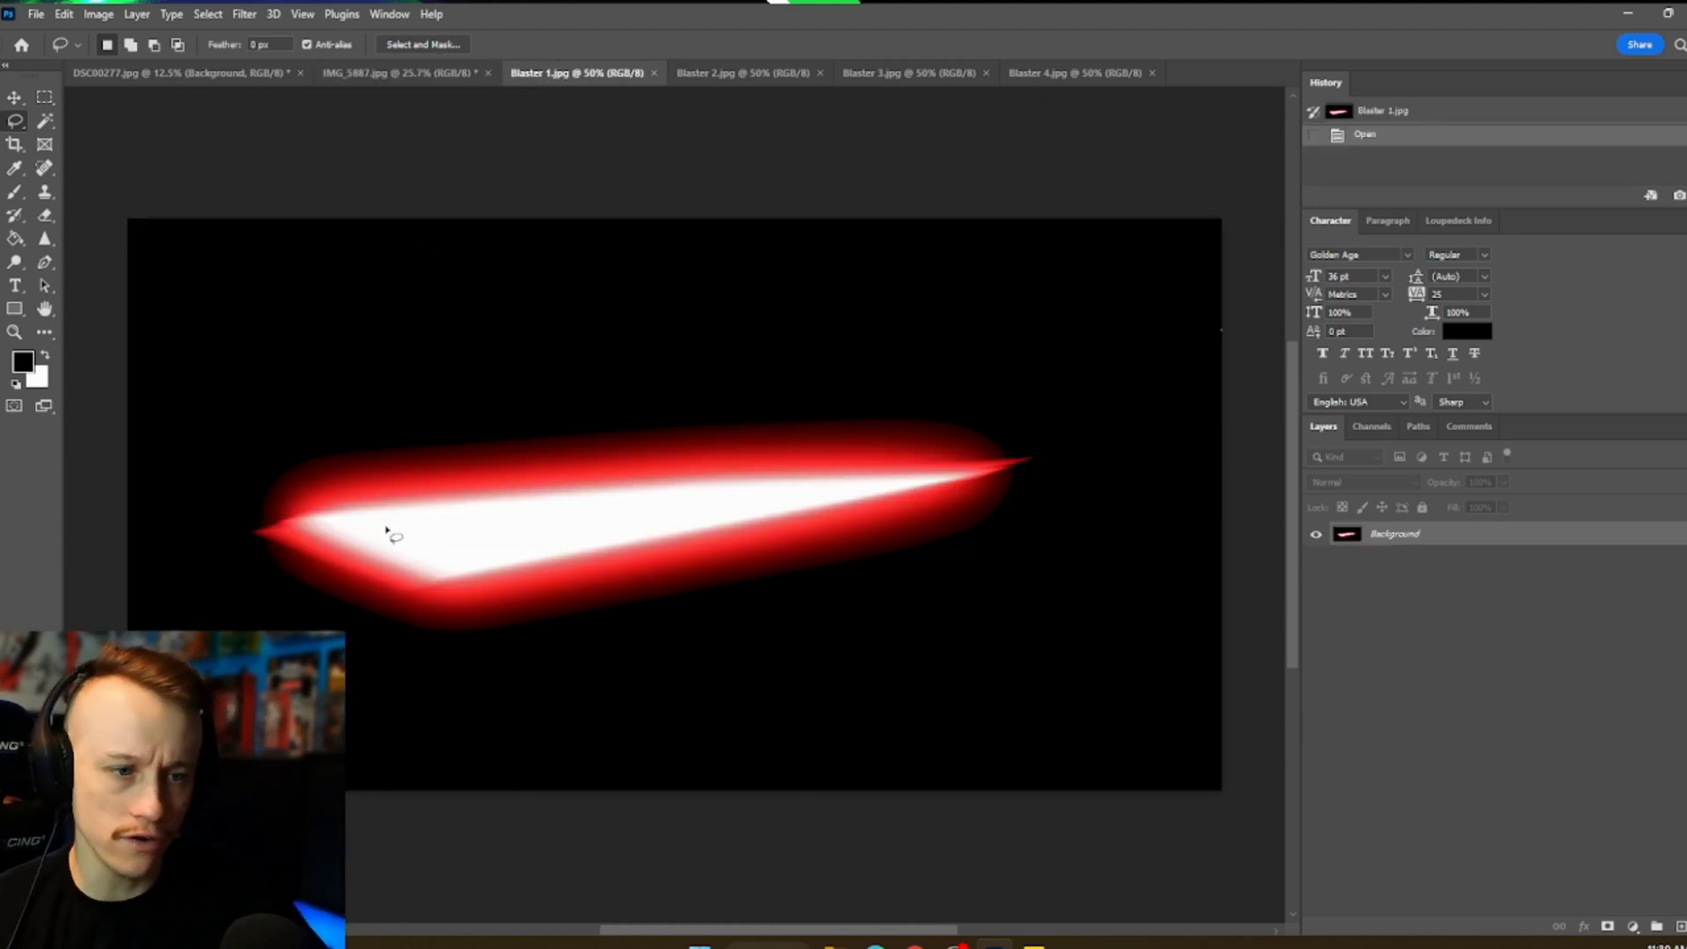
pyautogui.hotkey('ctrl', 'a')
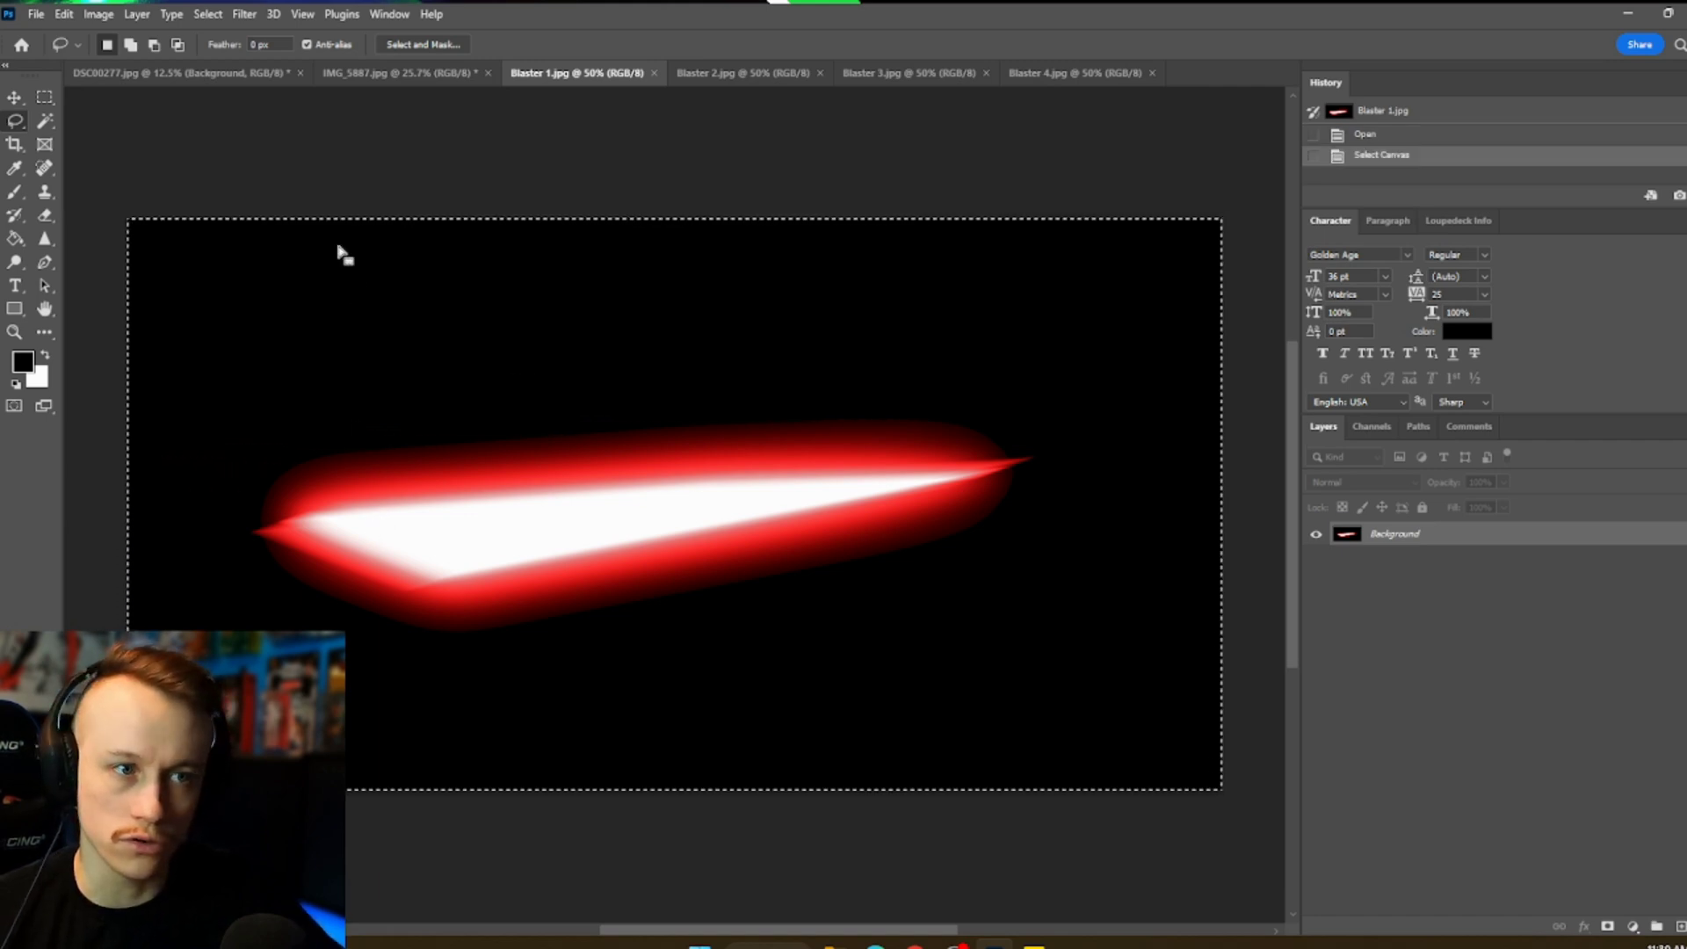
pyautogui.click(376, 76)
pyautogui.hotkey('ctrl', 'v')
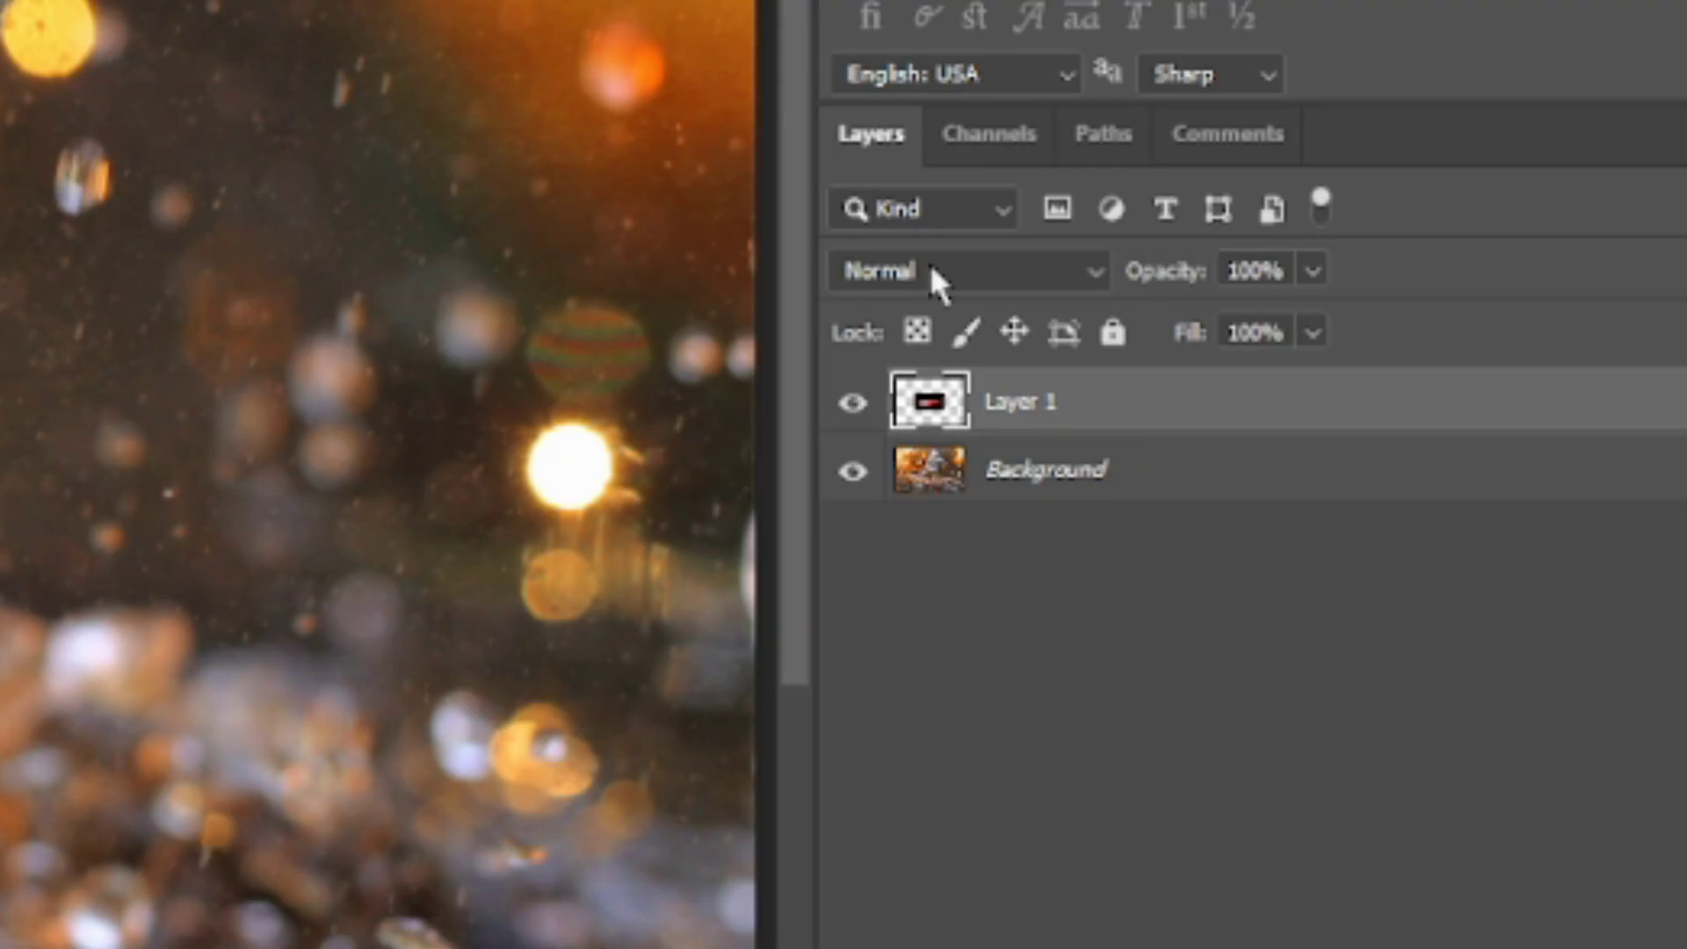
# - Set the pasted Layer 1 to the Screen blend mode and move its bolt to the area left of the stormtrooper
pyautogui.click(1351, 486)
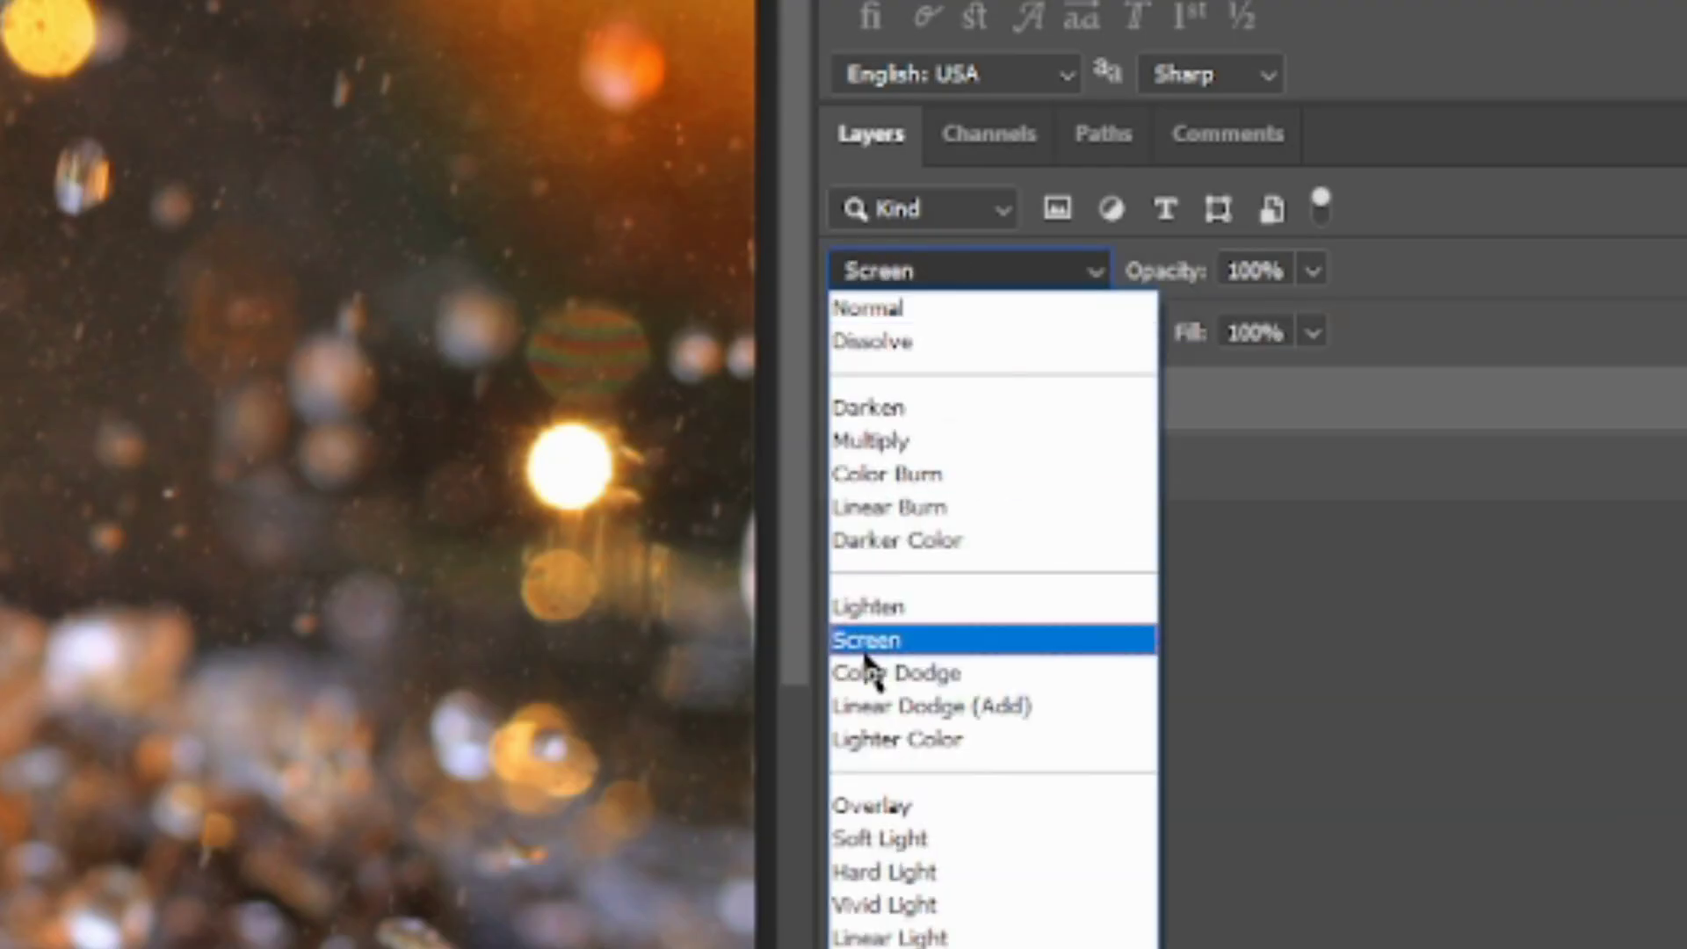
pyautogui.click(867, 641)
pyautogui.click(18, 99)
pyautogui.moveTo(534, 540); pyautogui.dragTo(249, 384)
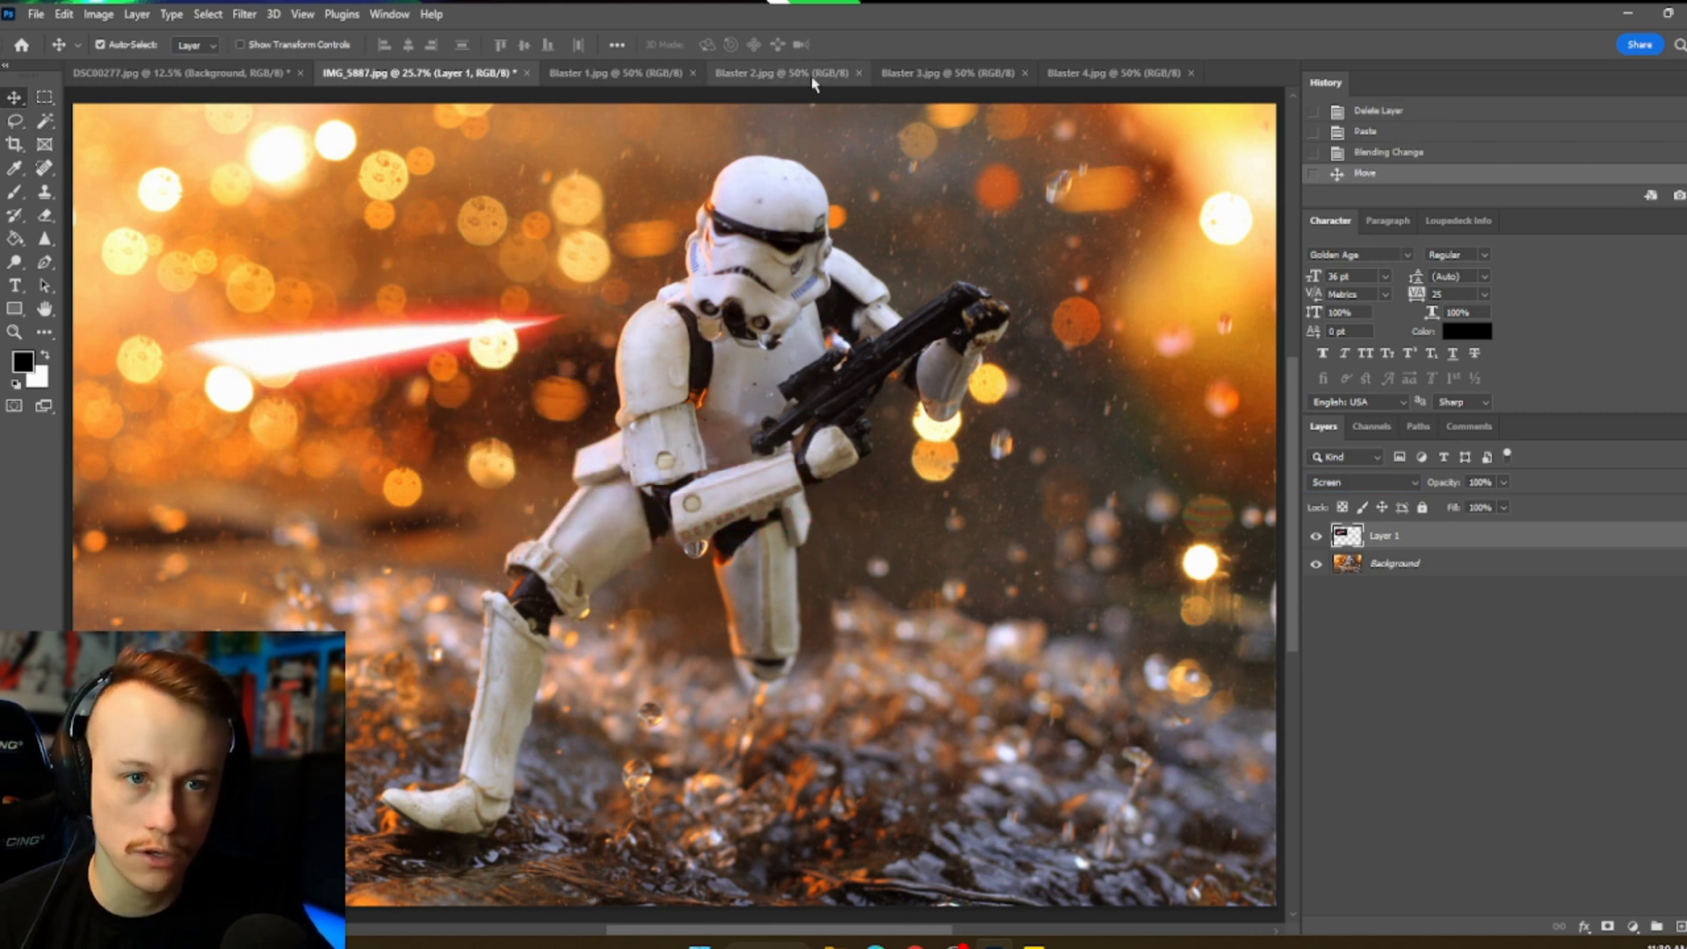
# - Copy the whole canvas of Blaster 2.jpg and paste it into the stormtrooper photo as another layer
pyautogui.click(780, 73)
pyautogui.hotkey('ctrl', 'a')
pyautogui.hotkey('ctrl', 'c')
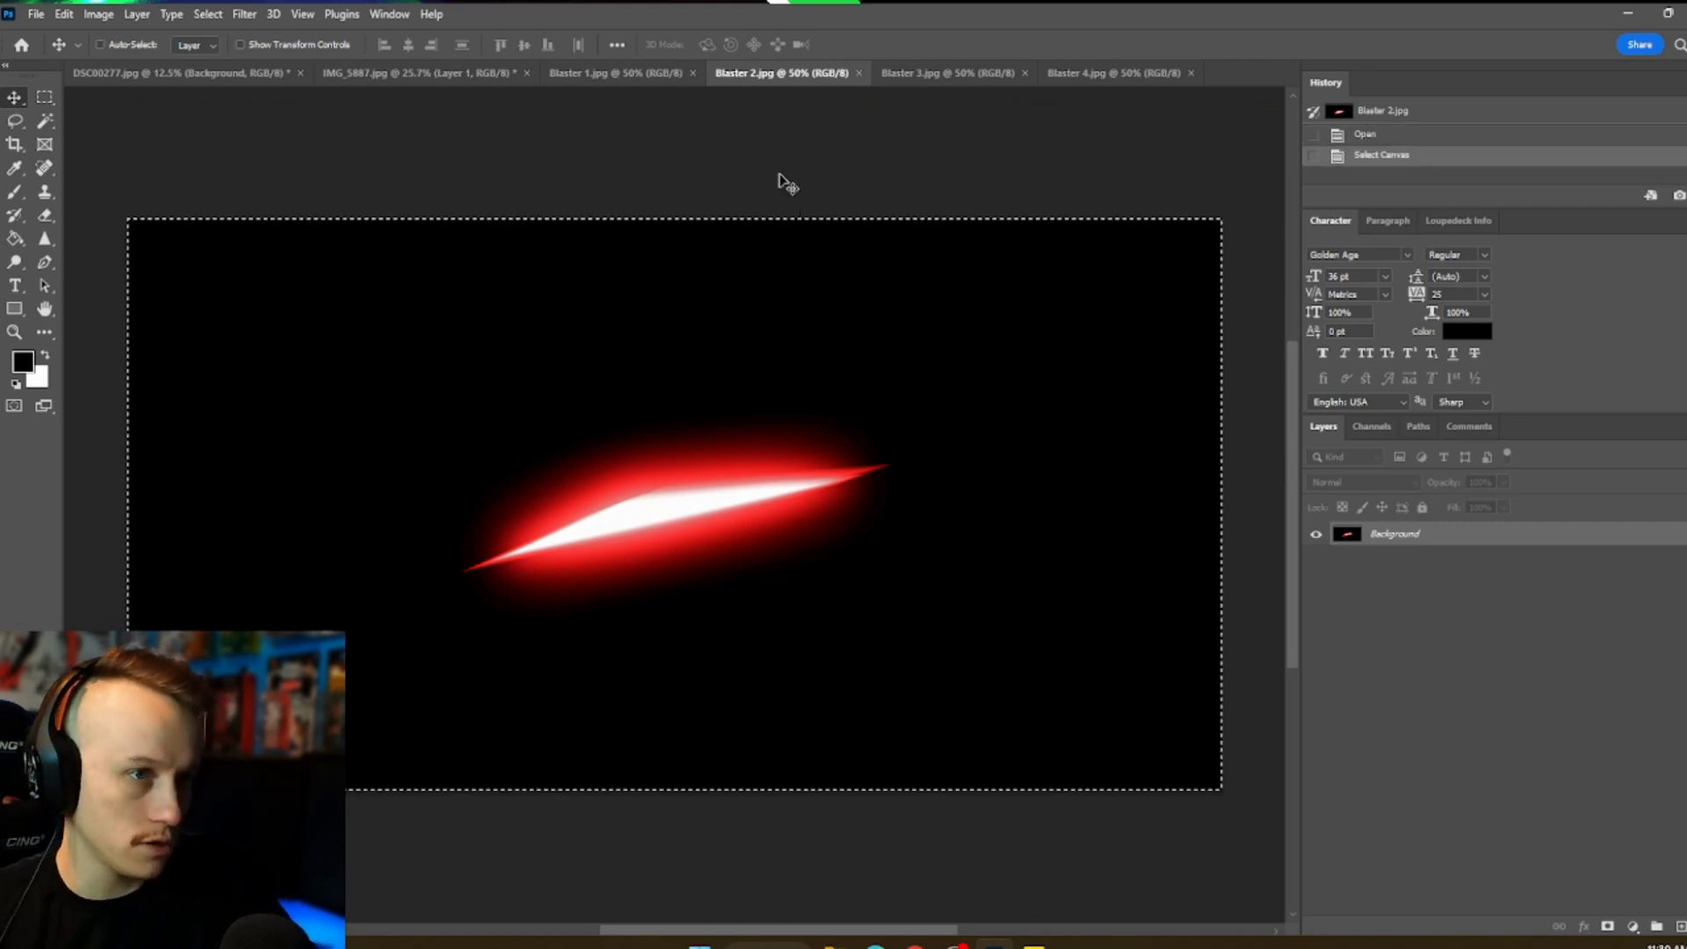
pyautogui.click(403, 72)
pyautogui.hotkey('ctrl', 'v')
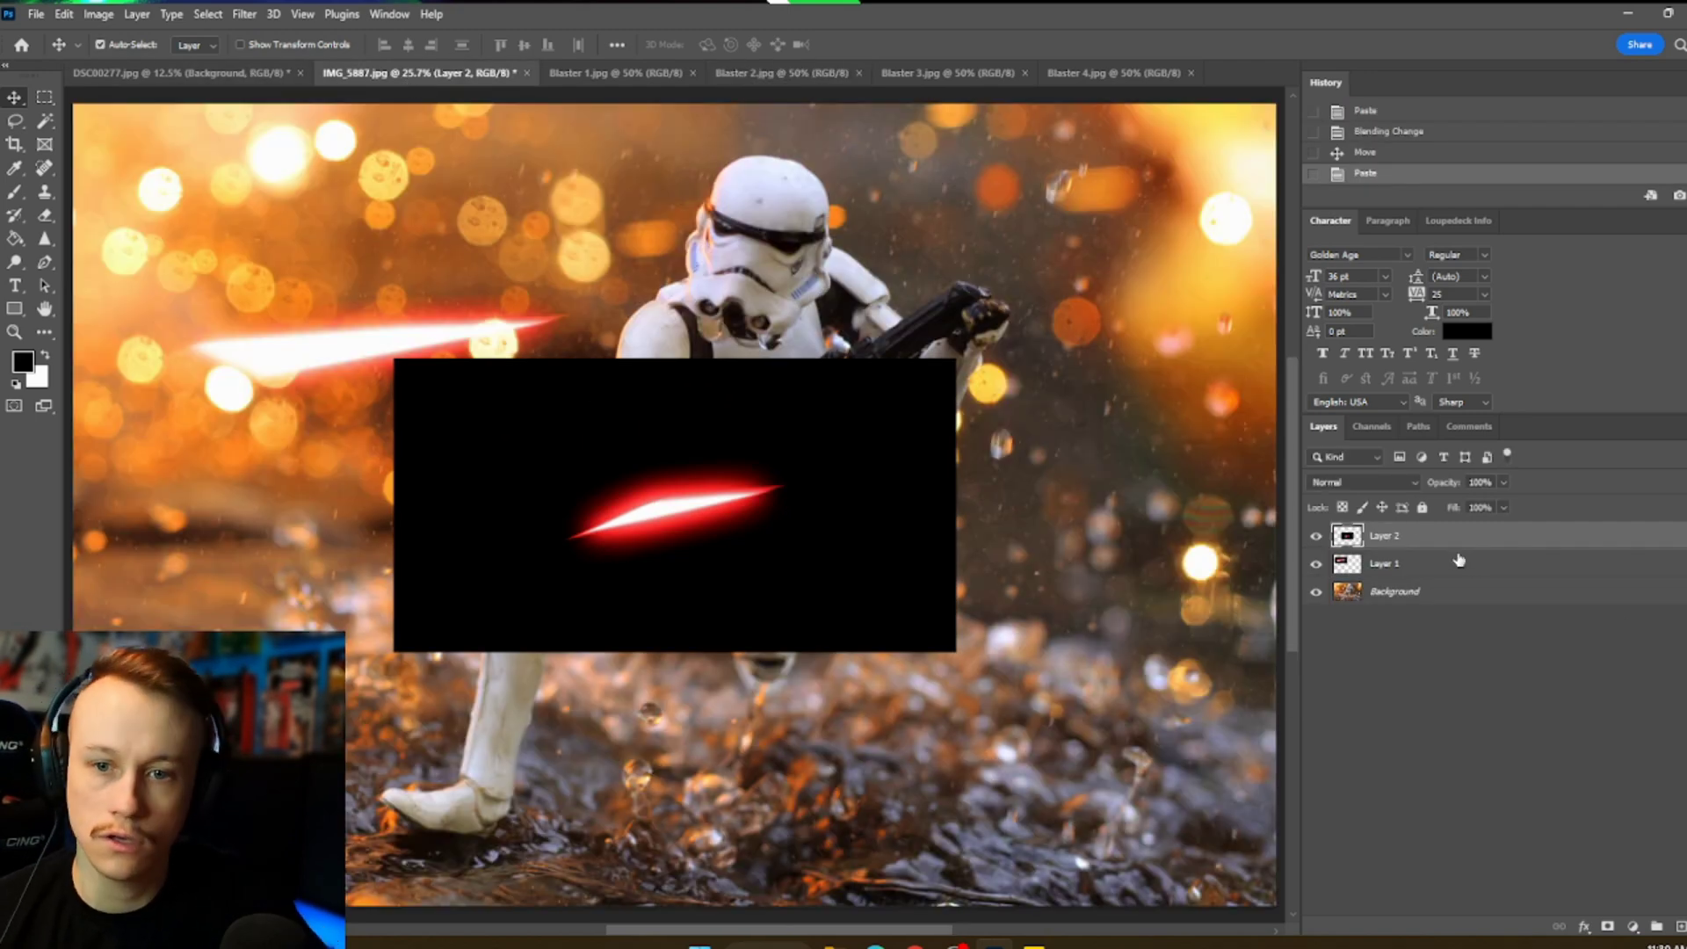
# - Blend Layer 2 with Screen mode and place its bolt to the right of the stormtrooper's head, above the rifle
pyautogui.click(1383, 483)
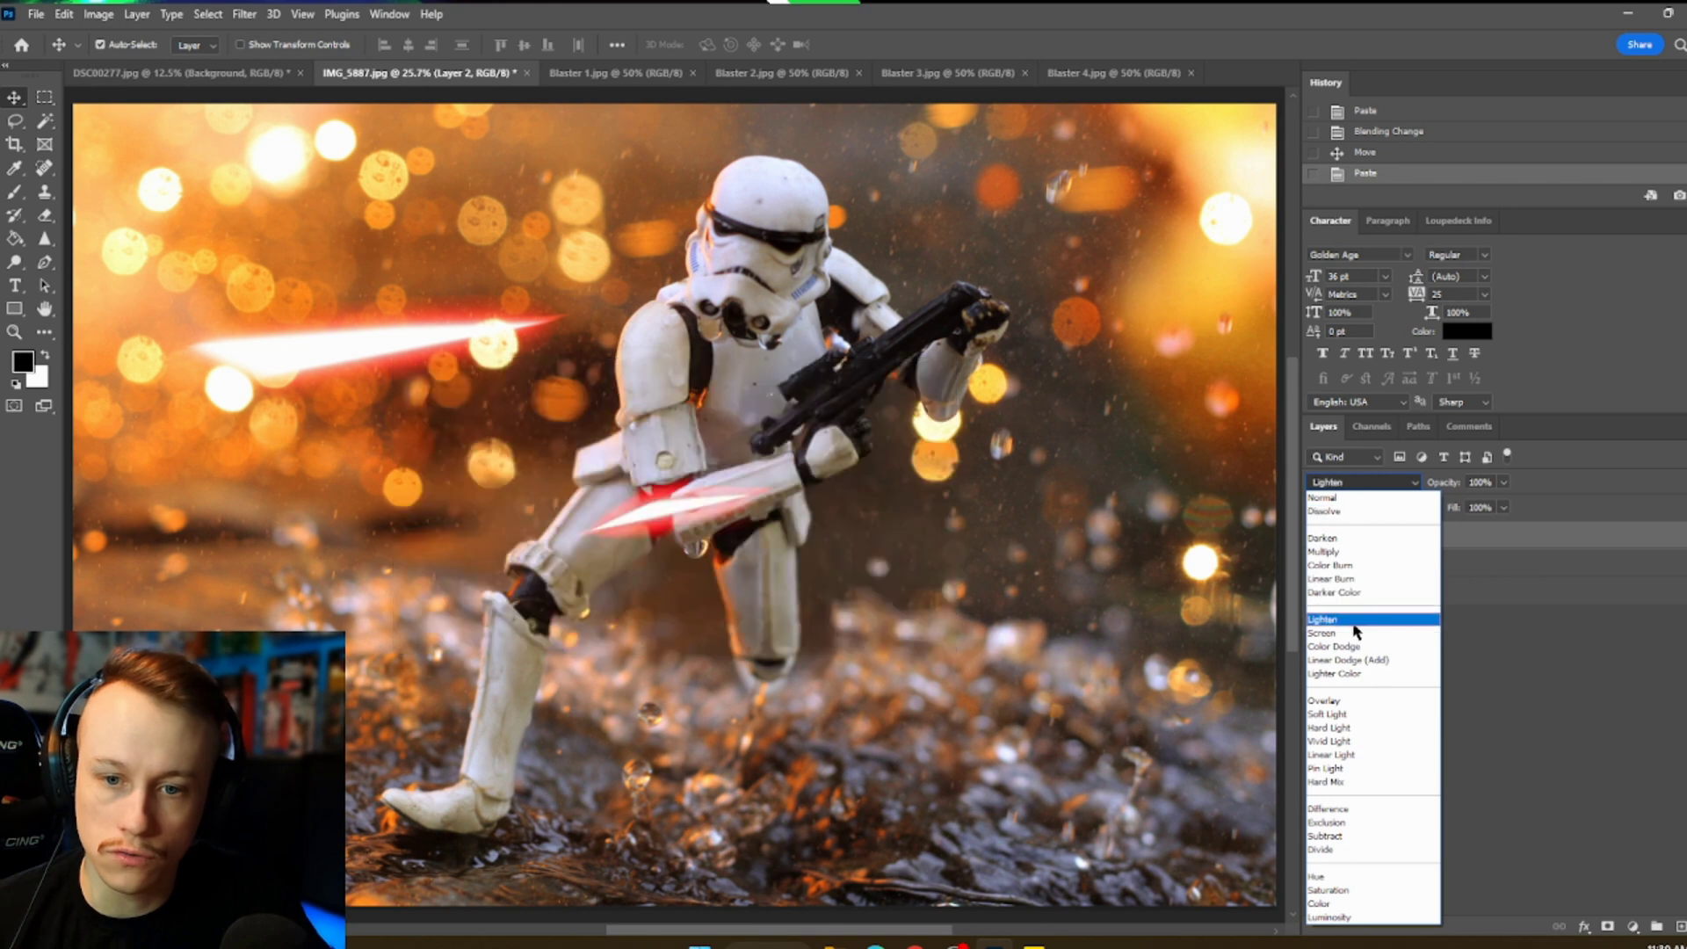
pyautogui.click(1355, 632)
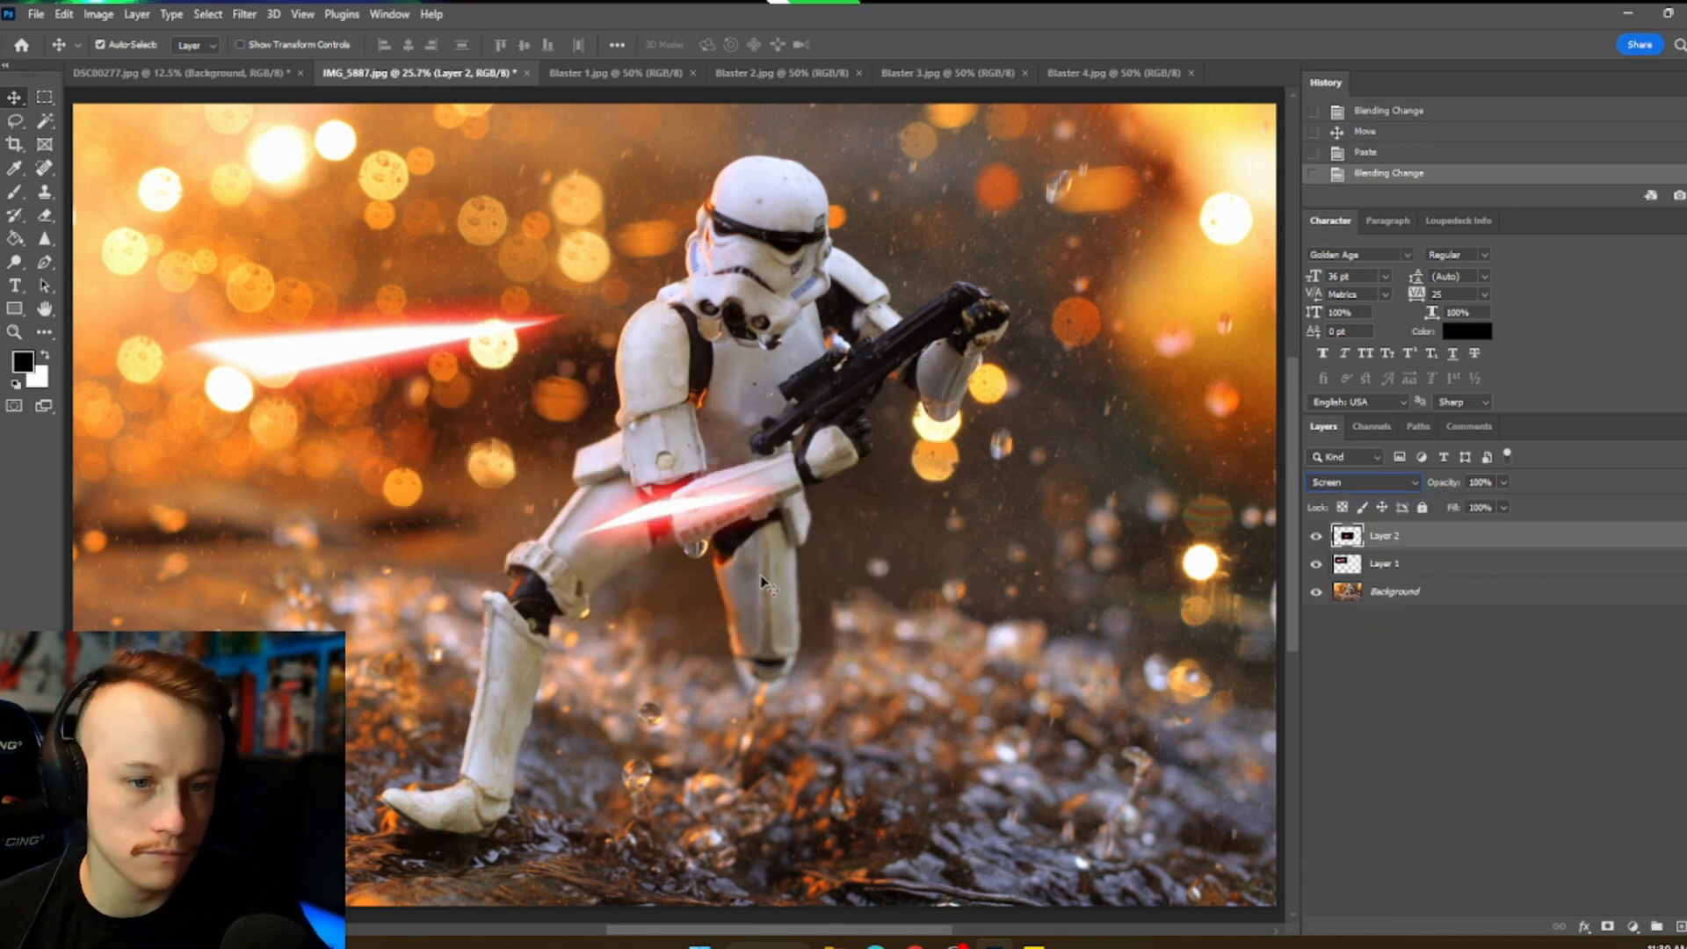
pyautogui.moveTo(654, 505); pyautogui.dragTo(997, 246)
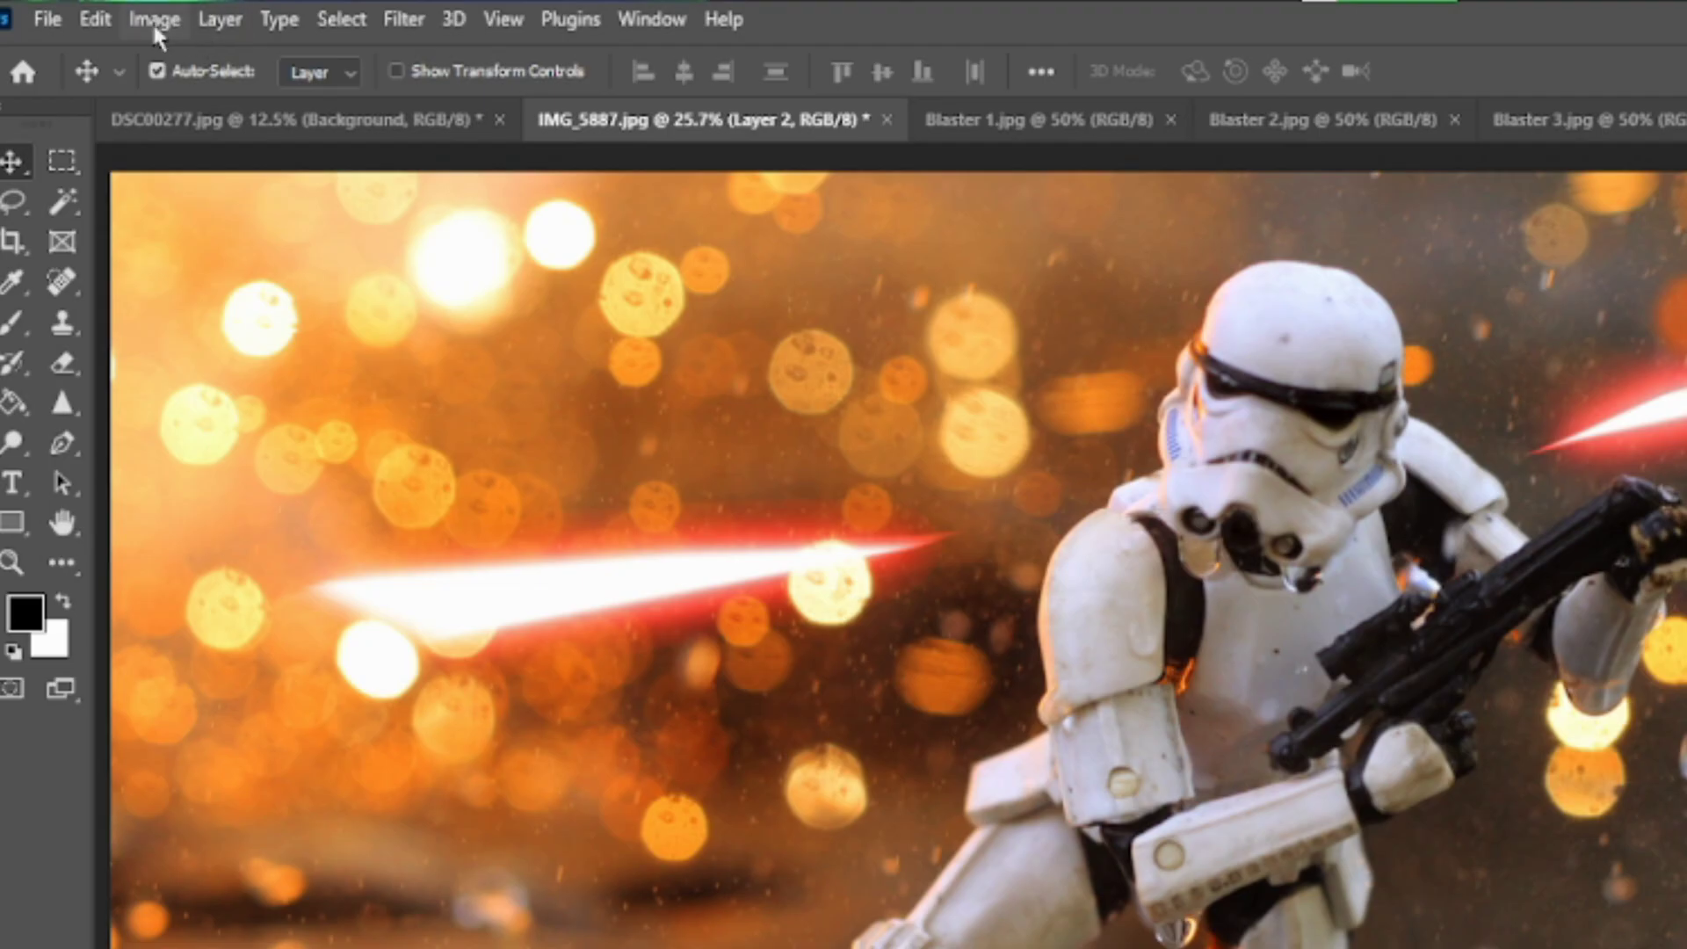
# - Try shifting the hue of the Layer 2 bolt with Hue/Saturation, without applying the change
pyautogui.click(98, 15)
pyautogui.moveTo(182, 107)
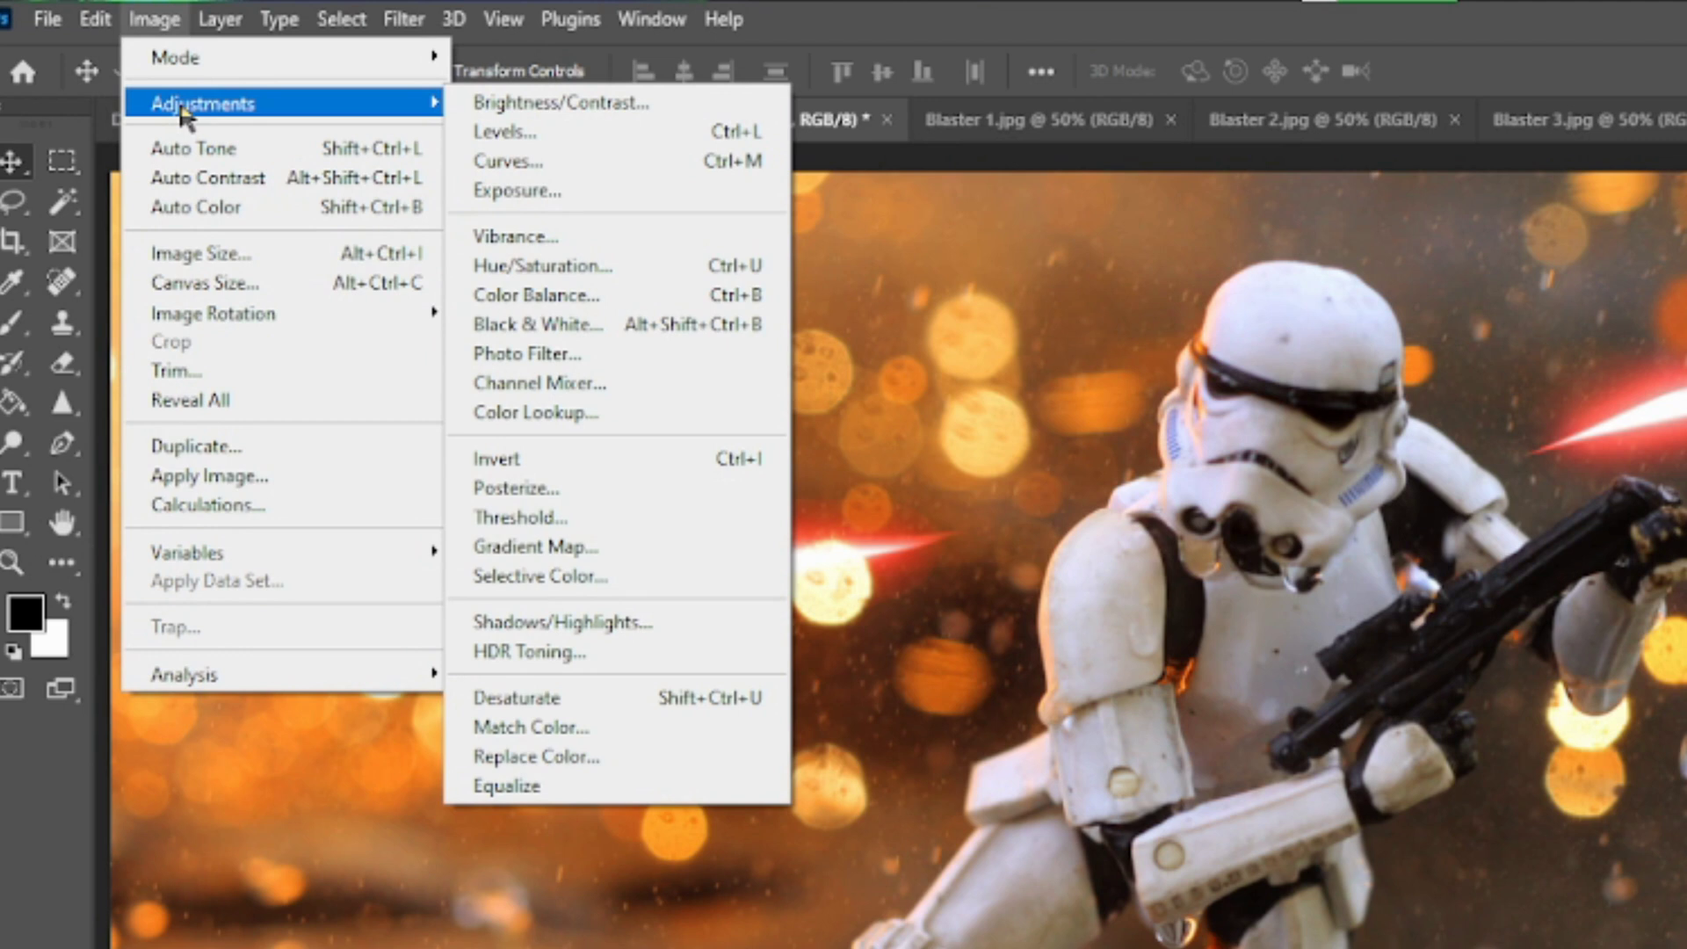
pyautogui.click(571, 265)
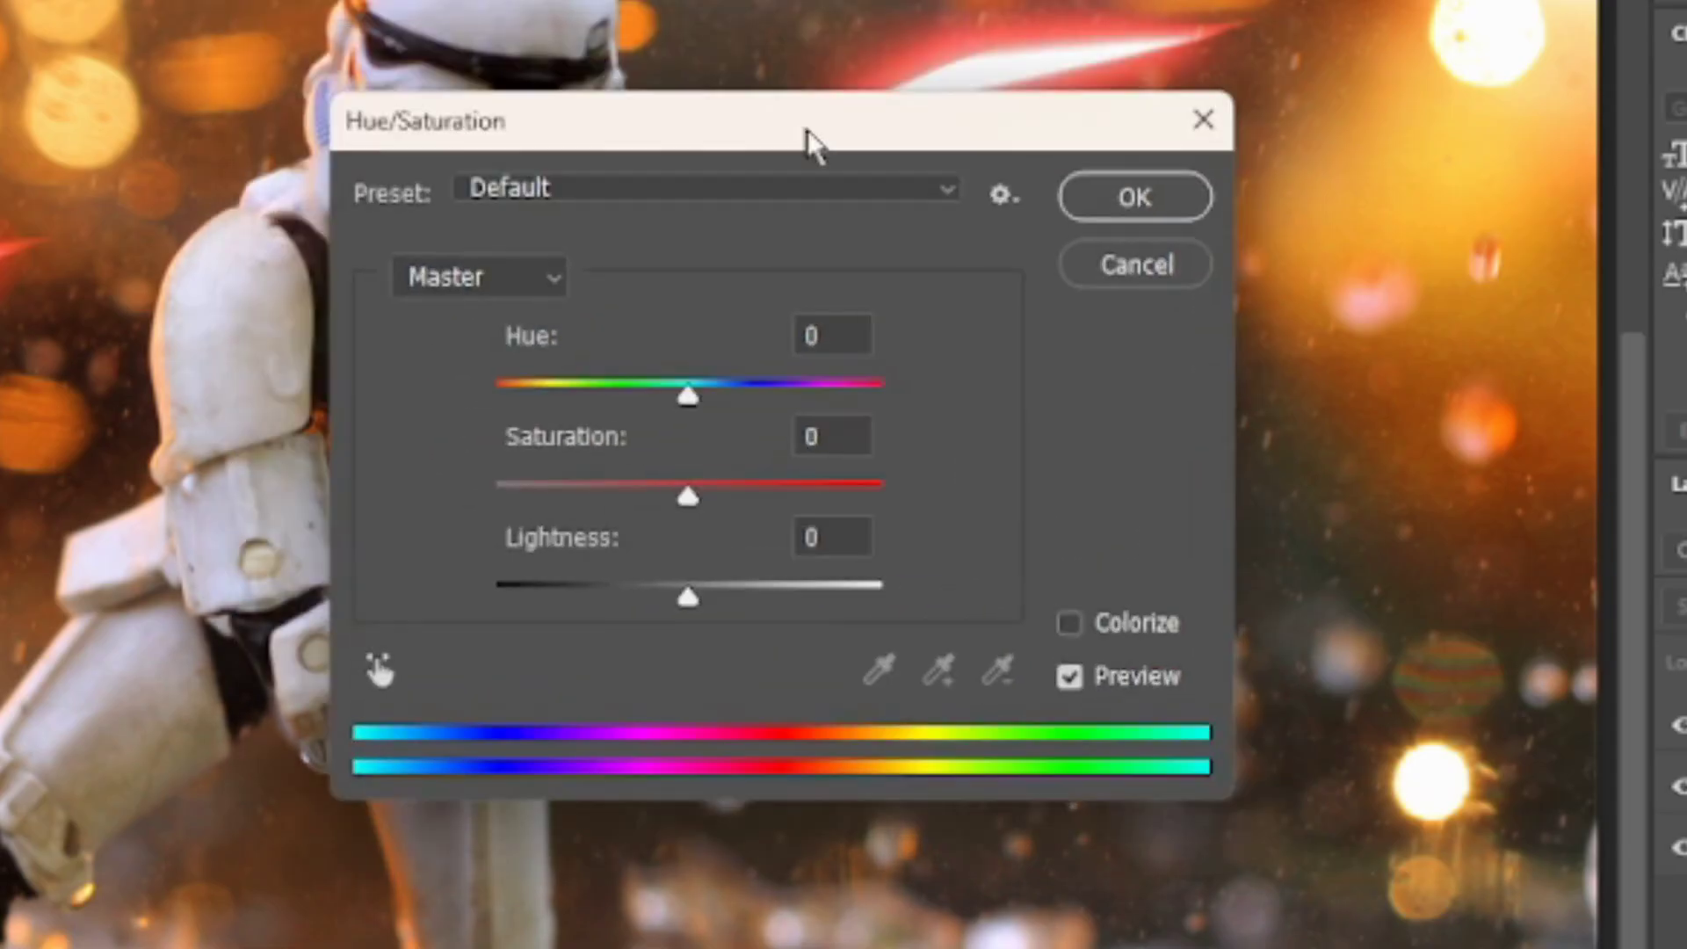
pyautogui.moveTo(813, 140); pyautogui.dragTo(960, 279)
pyautogui.moveTo(851, 532)
pyautogui.mouseDown()
pyautogui.moveTo(605, 529)
pyautogui.moveTo(1054, 551)
pyautogui.moveTo(557, 571)
pyautogui.moveTo(930, 555)
pyautogui.mouseUp()
pyautogui.click(1287, 406)
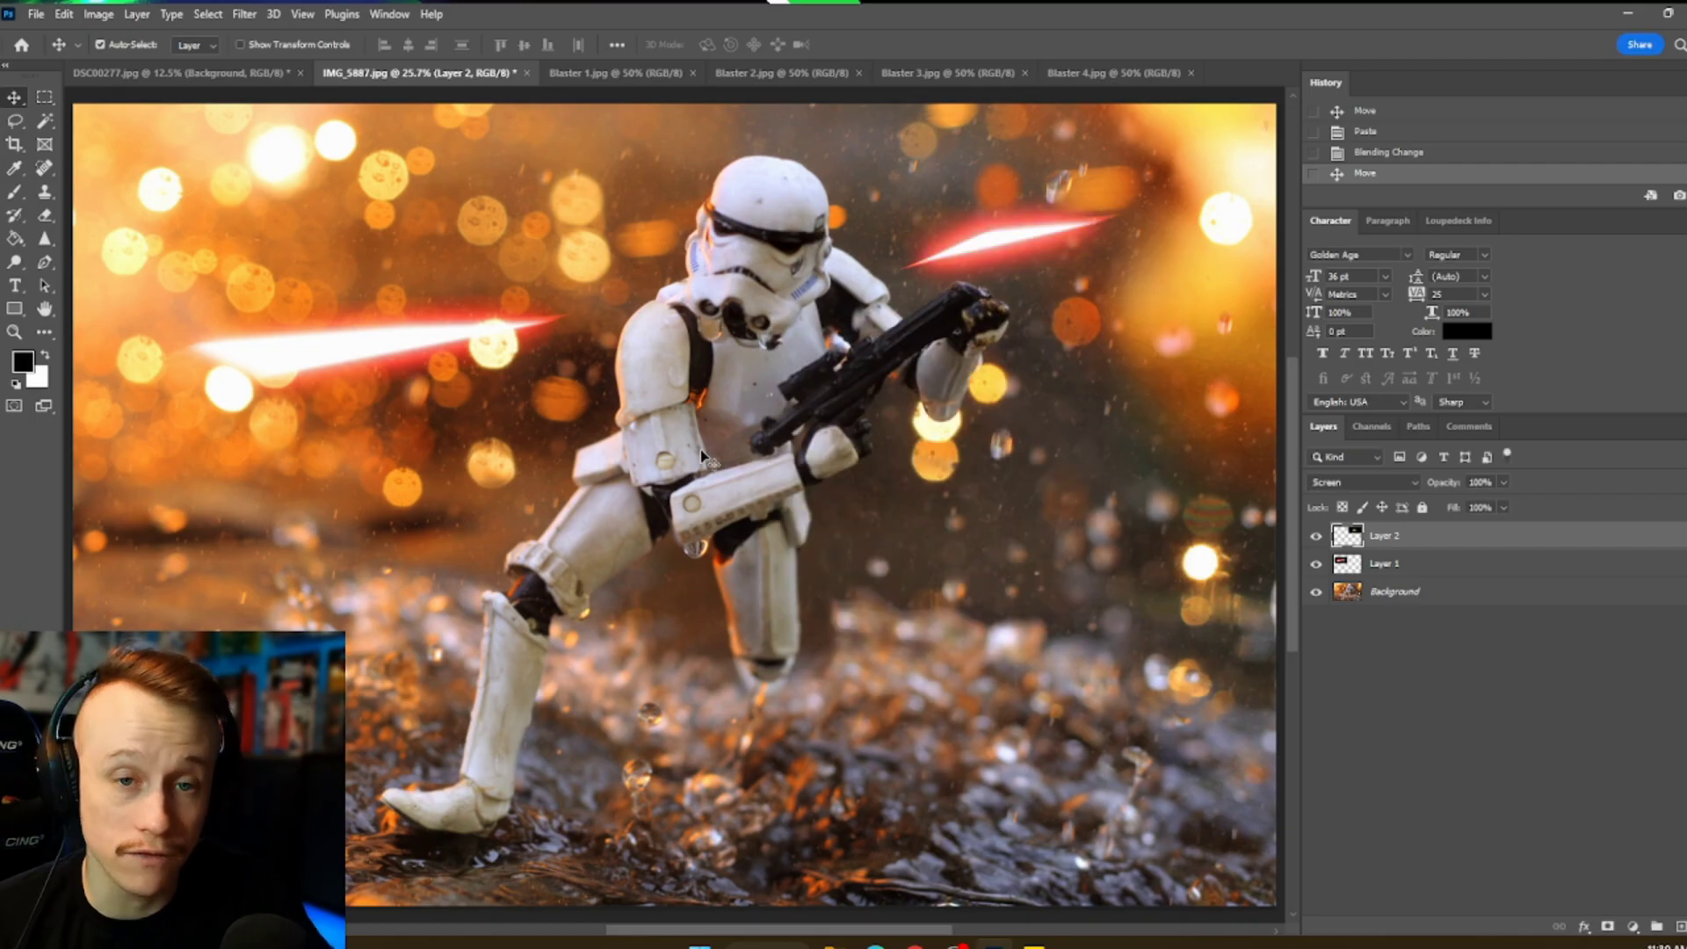
# - Reposition the Layer 2 bolt below the rifle and distort it to a steeper, narrower shape, applying the same transform a second time
pyautogui.moveTo(993, 244)
pyautogui.mouseDown()
pyautogui.moveTo(945, 450)
pyautogui.moveTo(945, 561)
pyautogui.mouseUp()
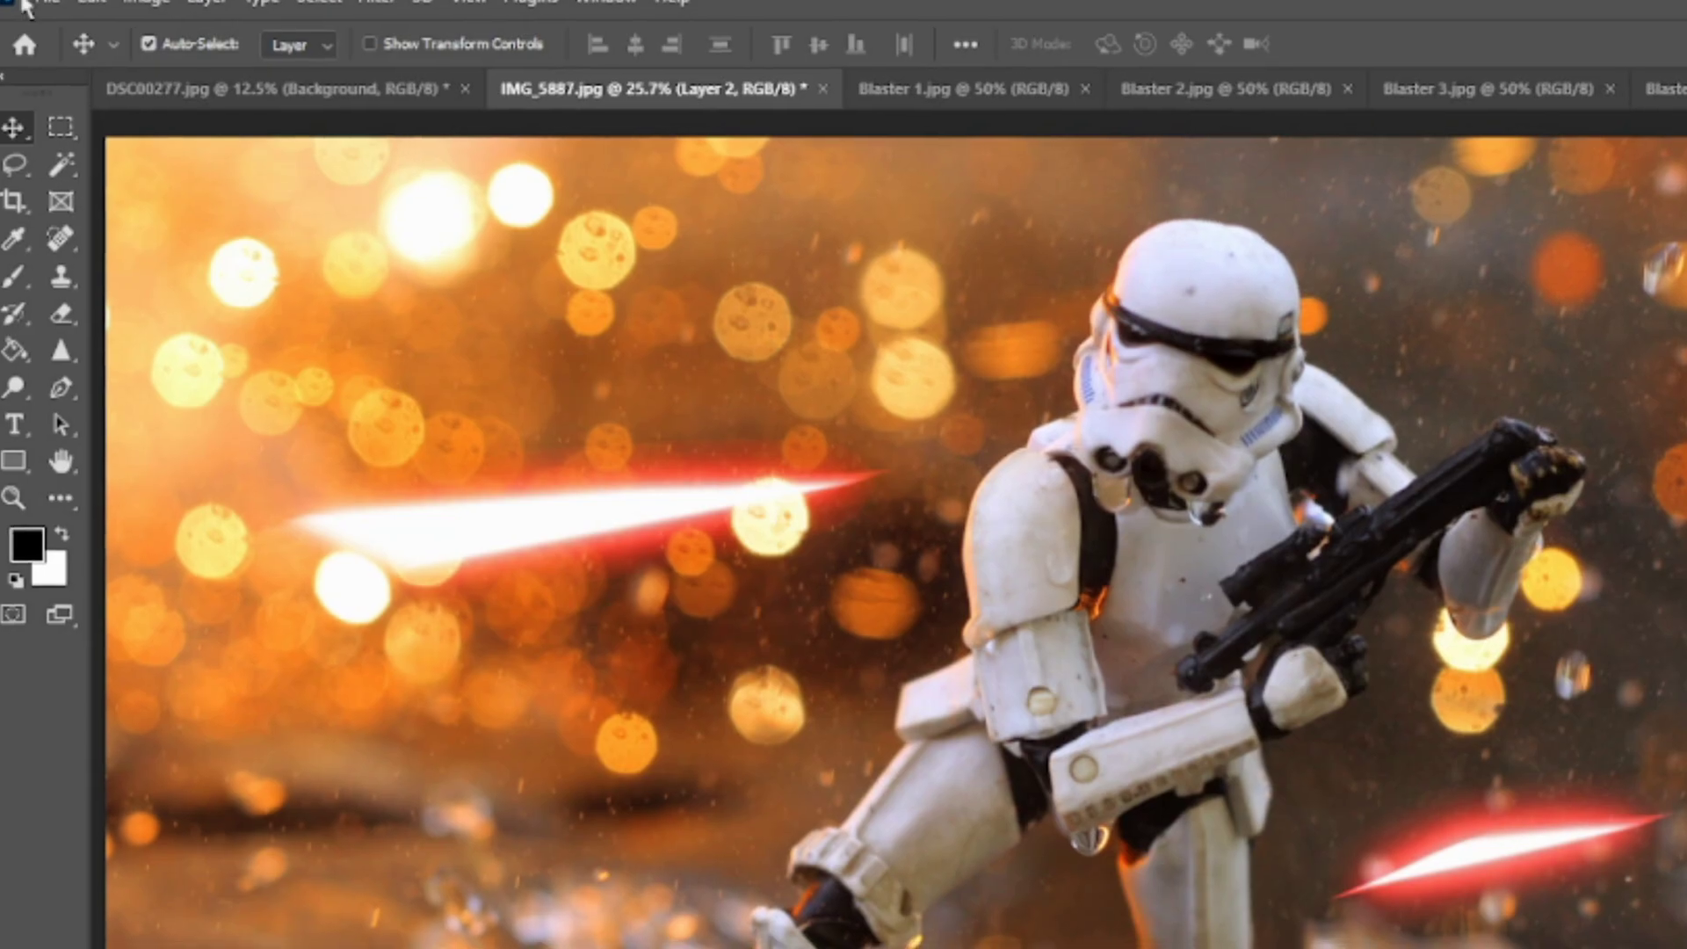
pyautogui.click(63, 14)
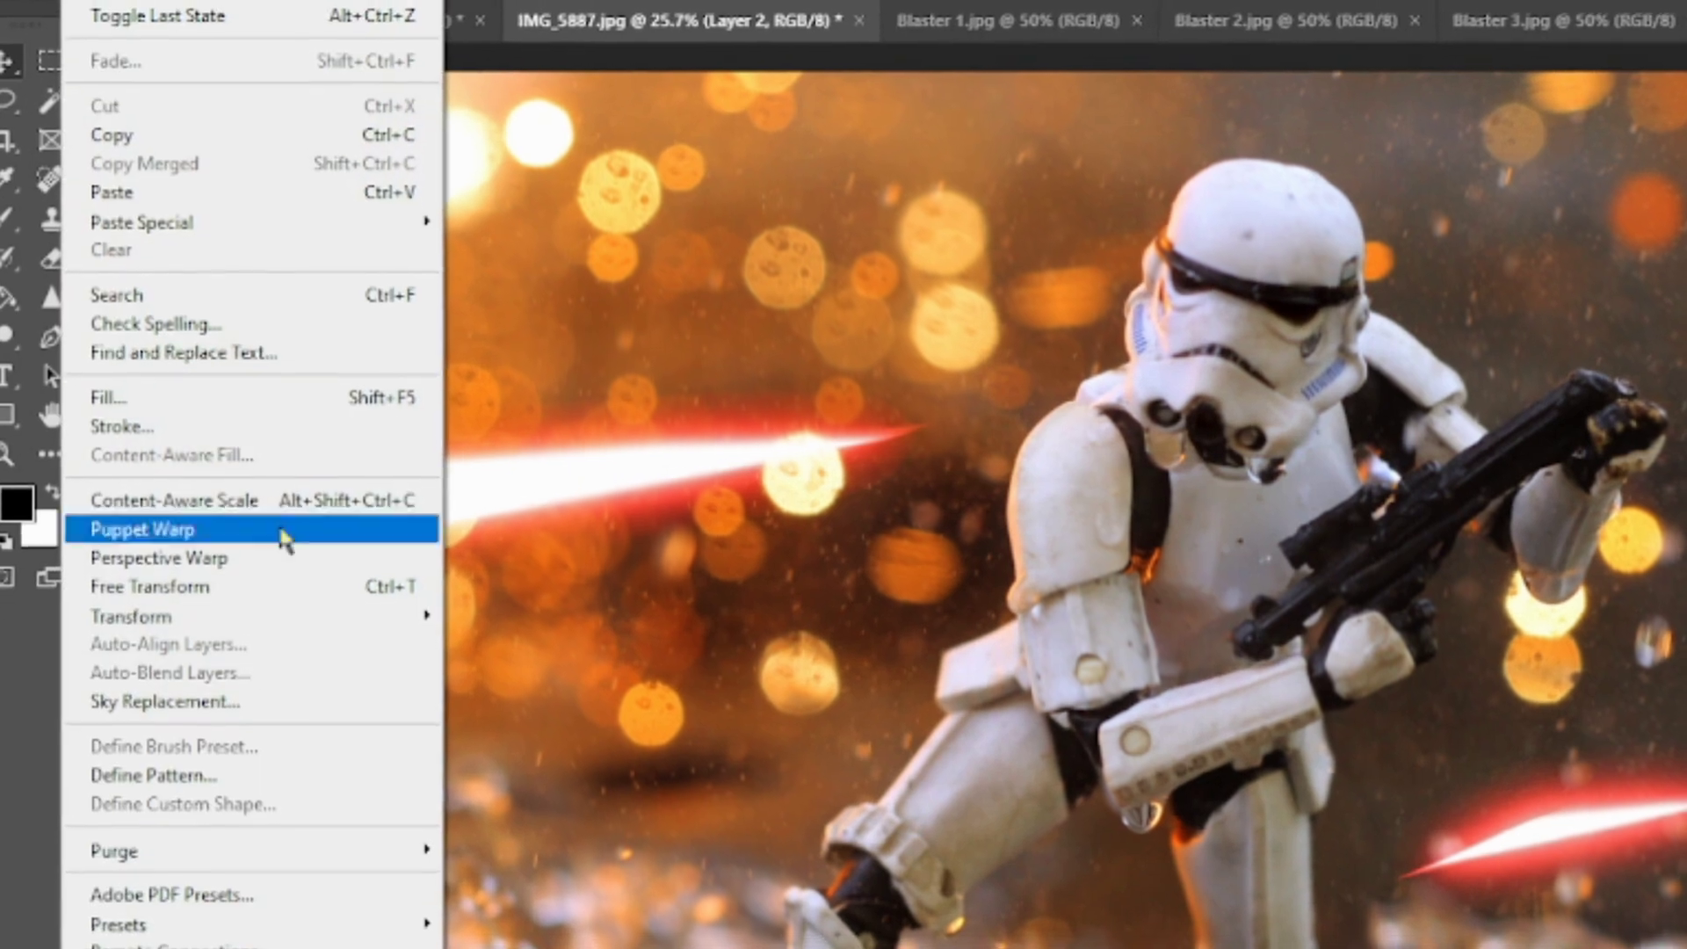
pyautogui.moveTo(254, 599)
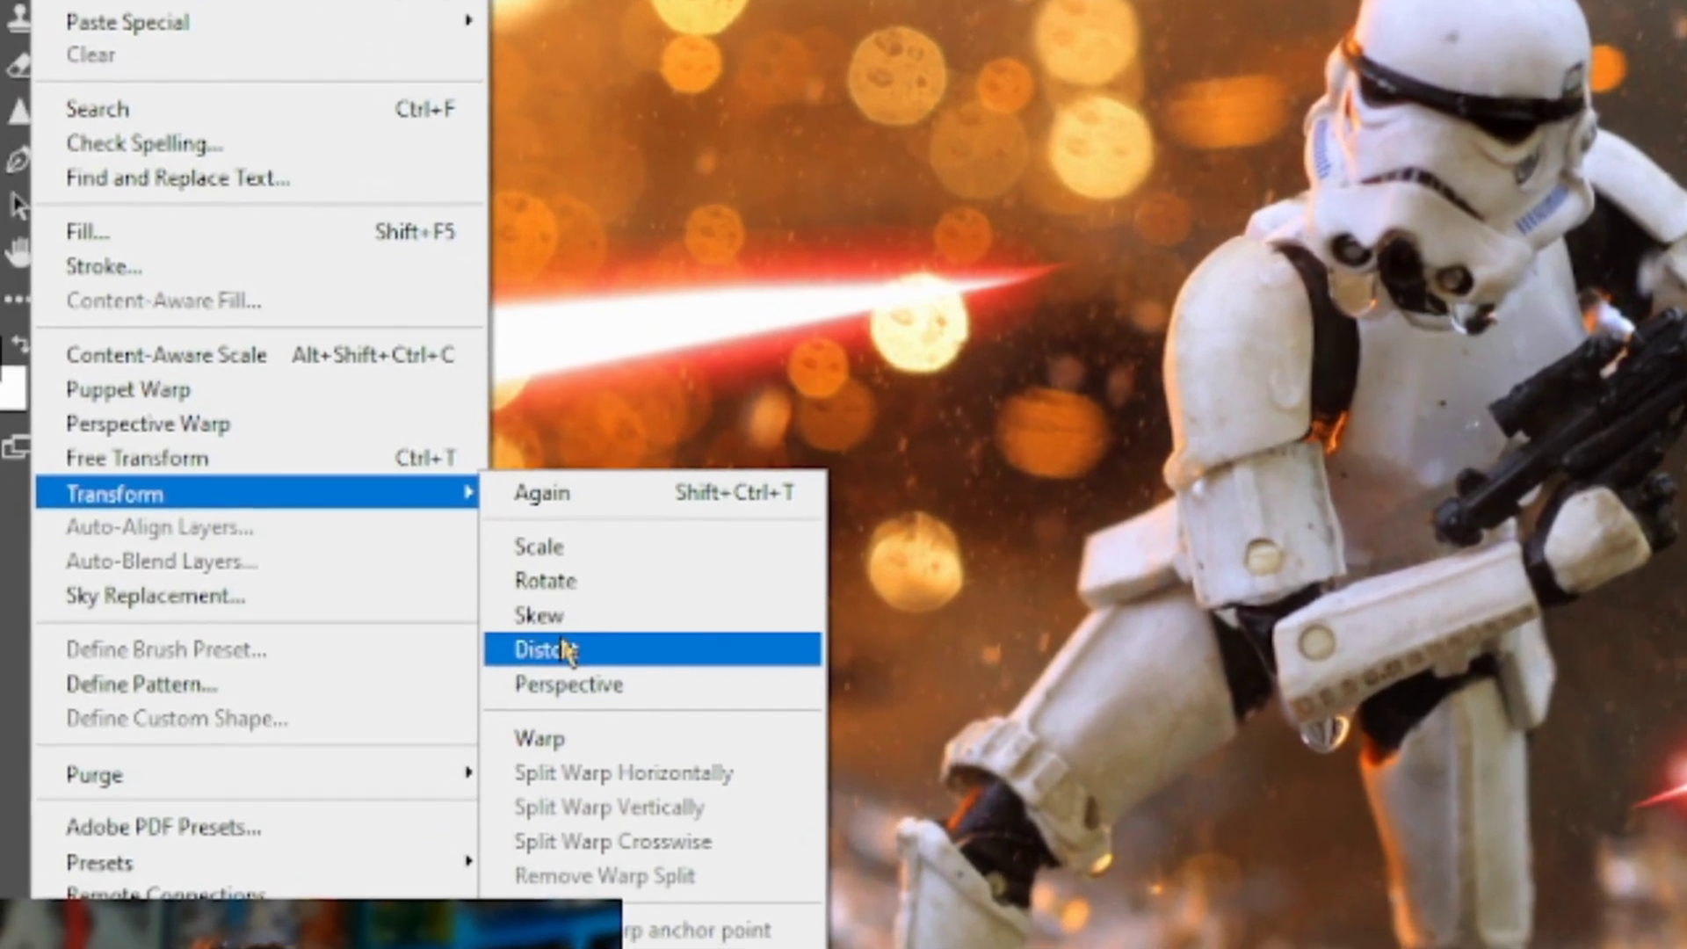
pyautogui.click(546, 676)
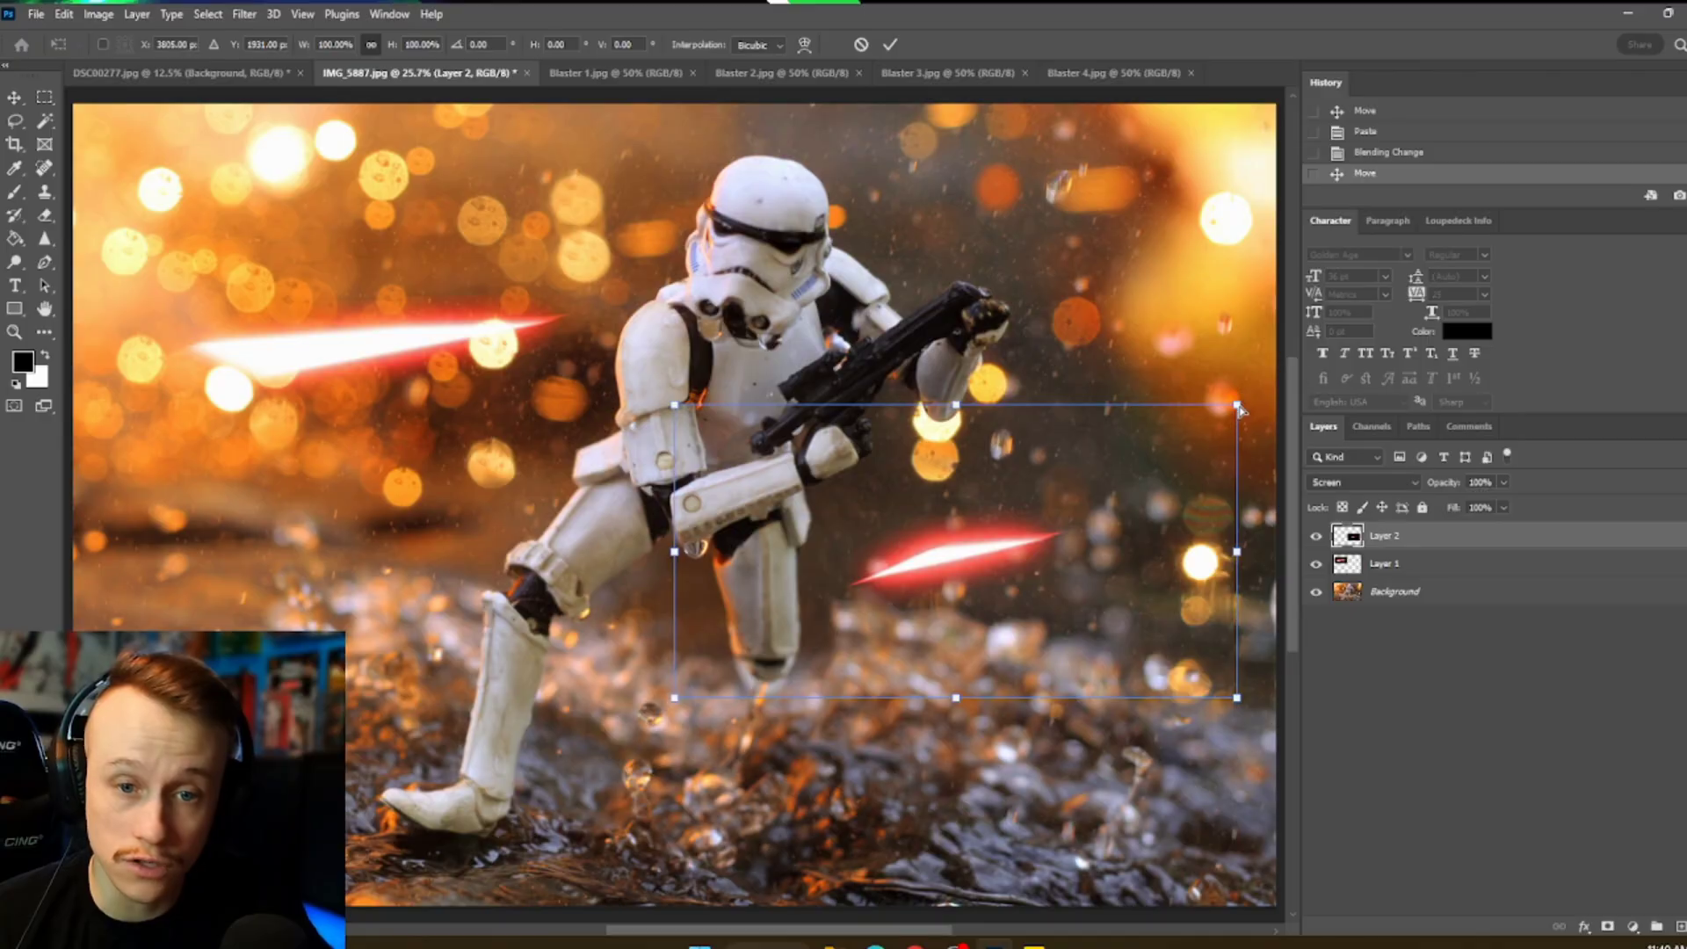
pyautogui.moveTo(1238, 409); pyautogui.dragTo(1170, 343)
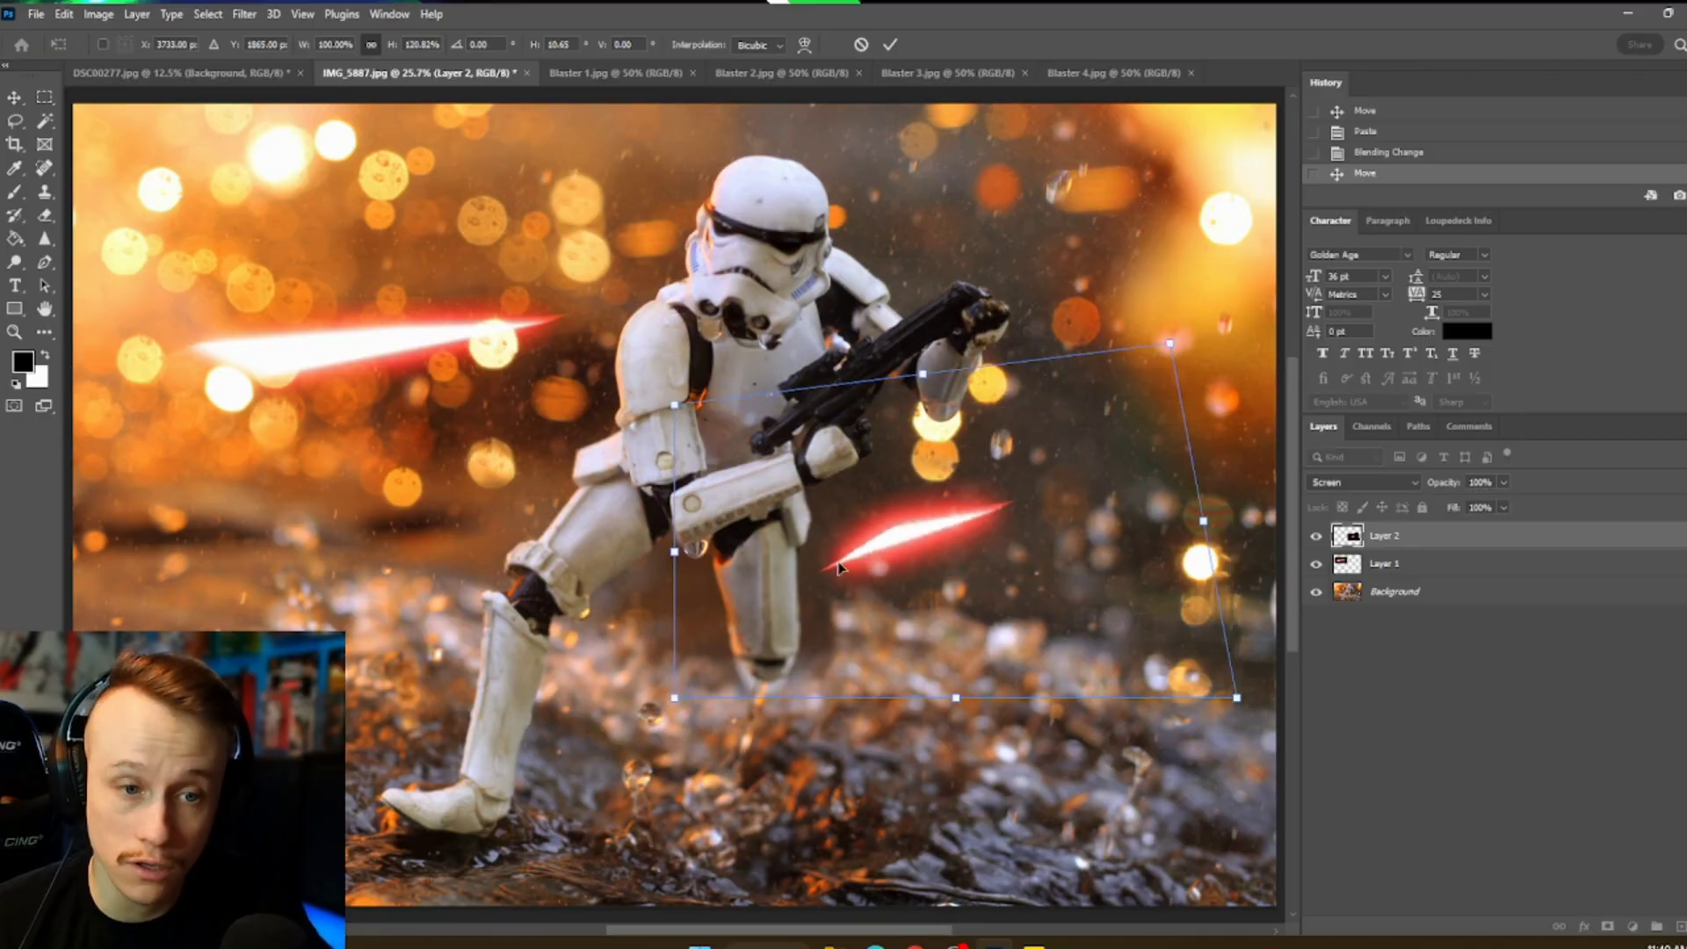
pyautogui.moveTo(688, 413); pyautogui.dragTo(750, 489)
pyautogui.moveTo(1237, 700); pyautogui.dragTo(920, 685)
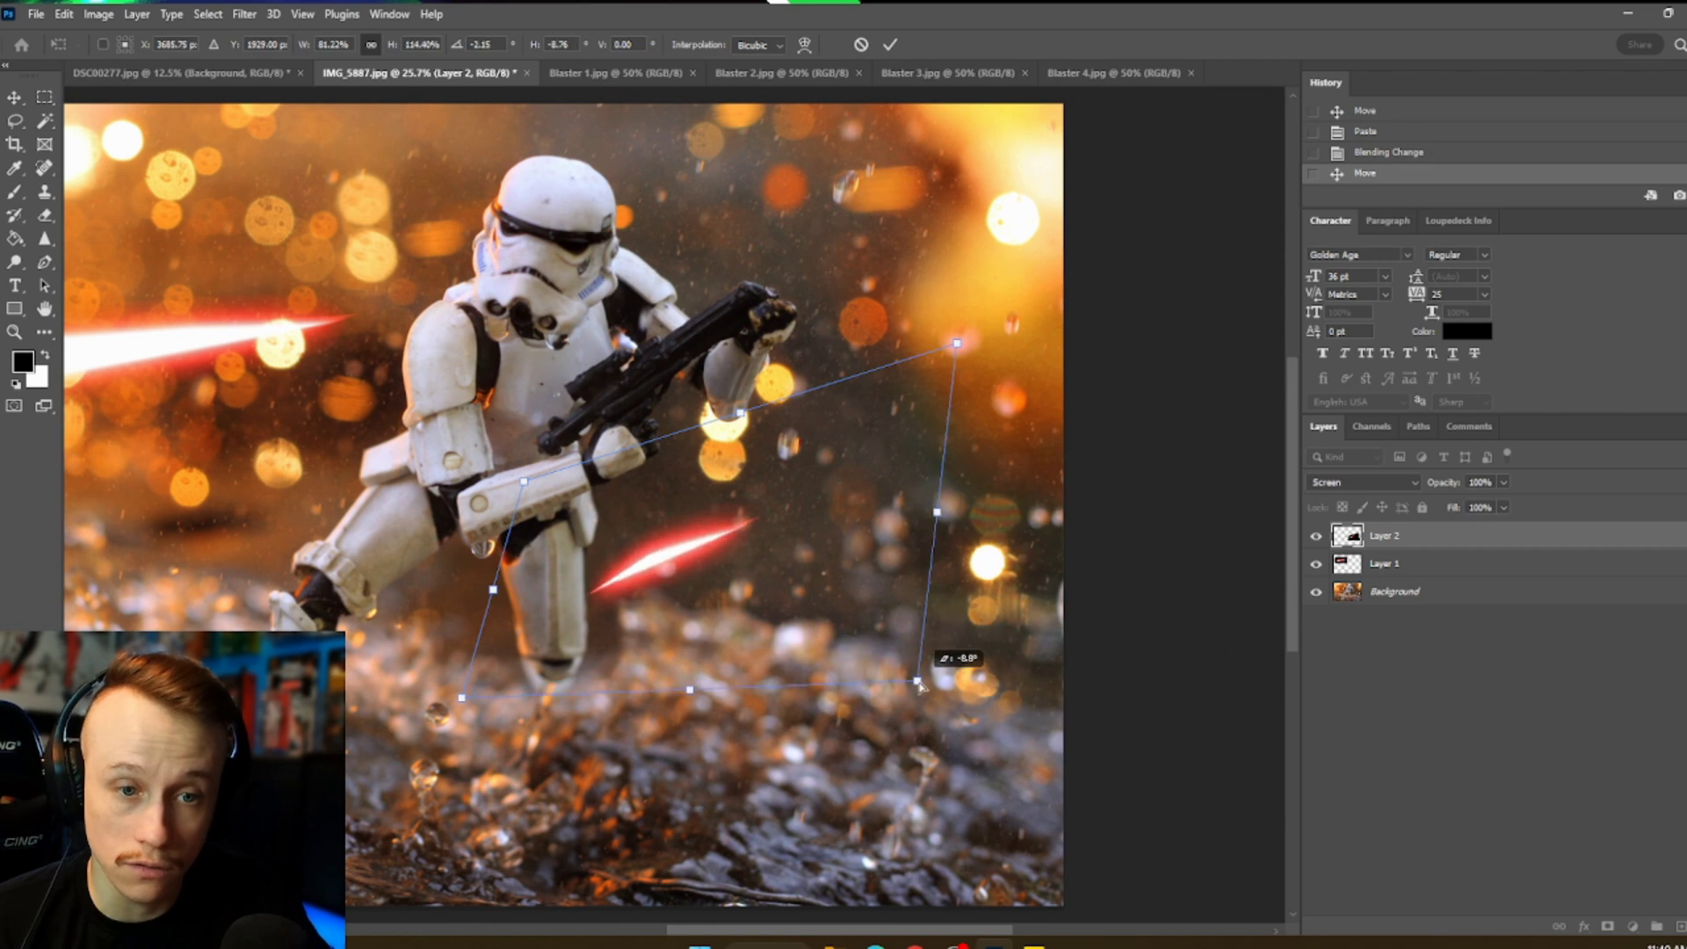
pyautogui.press('Return')
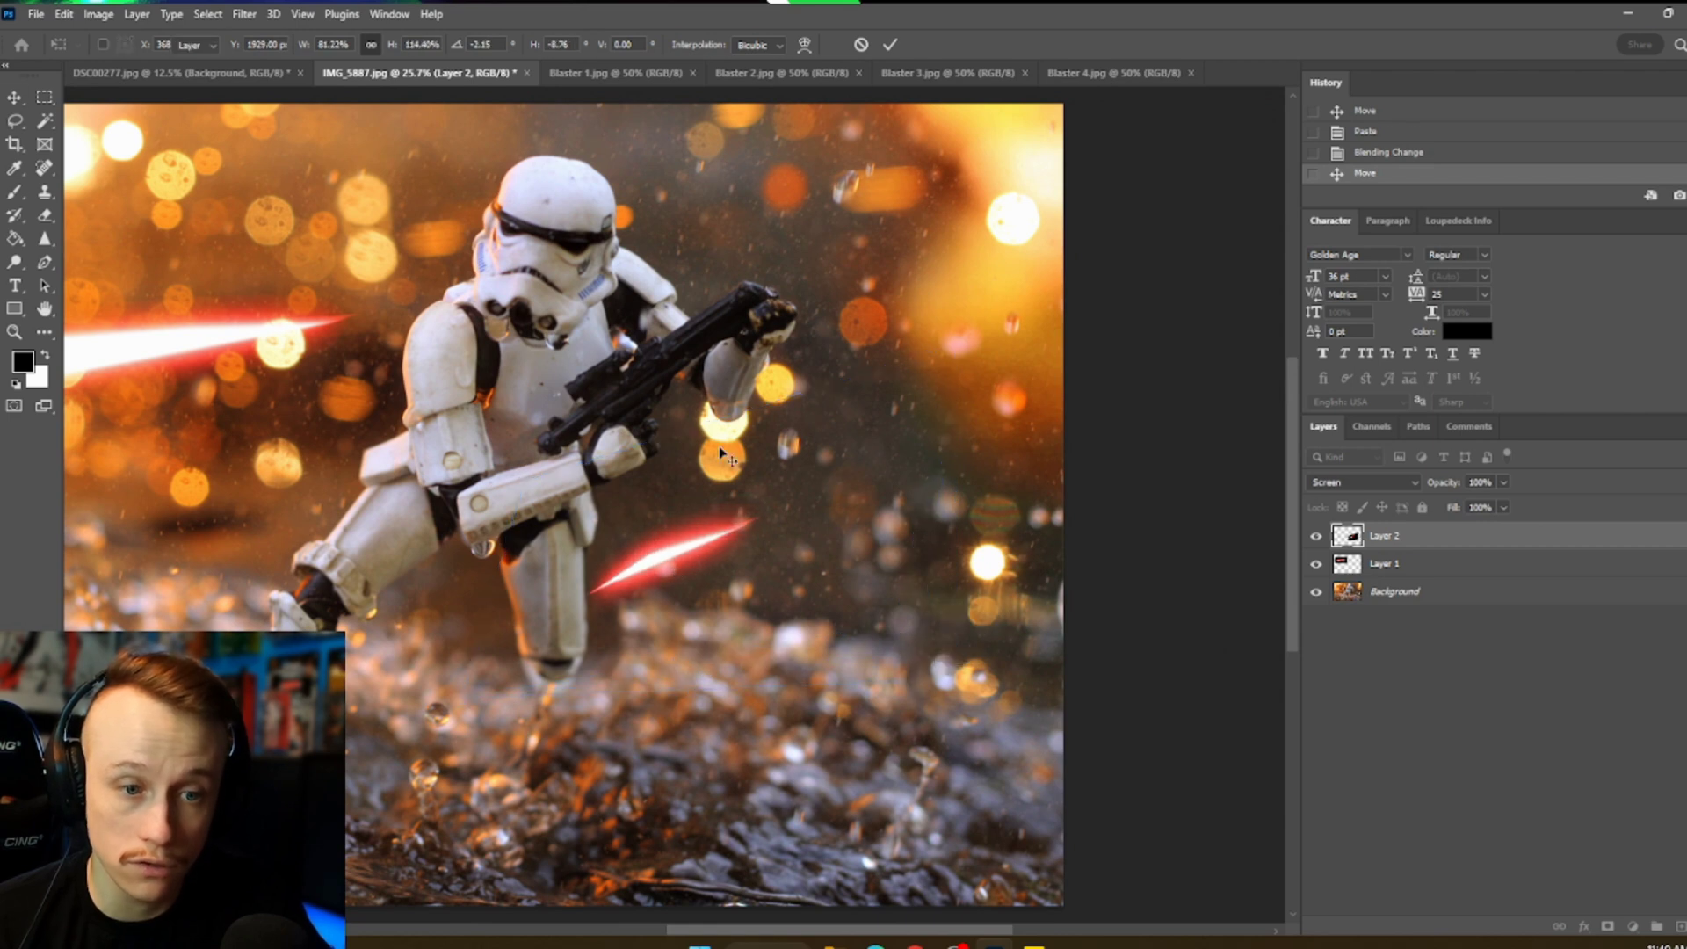
pyautogui.hotkey('ctrl', 'shift', 't')
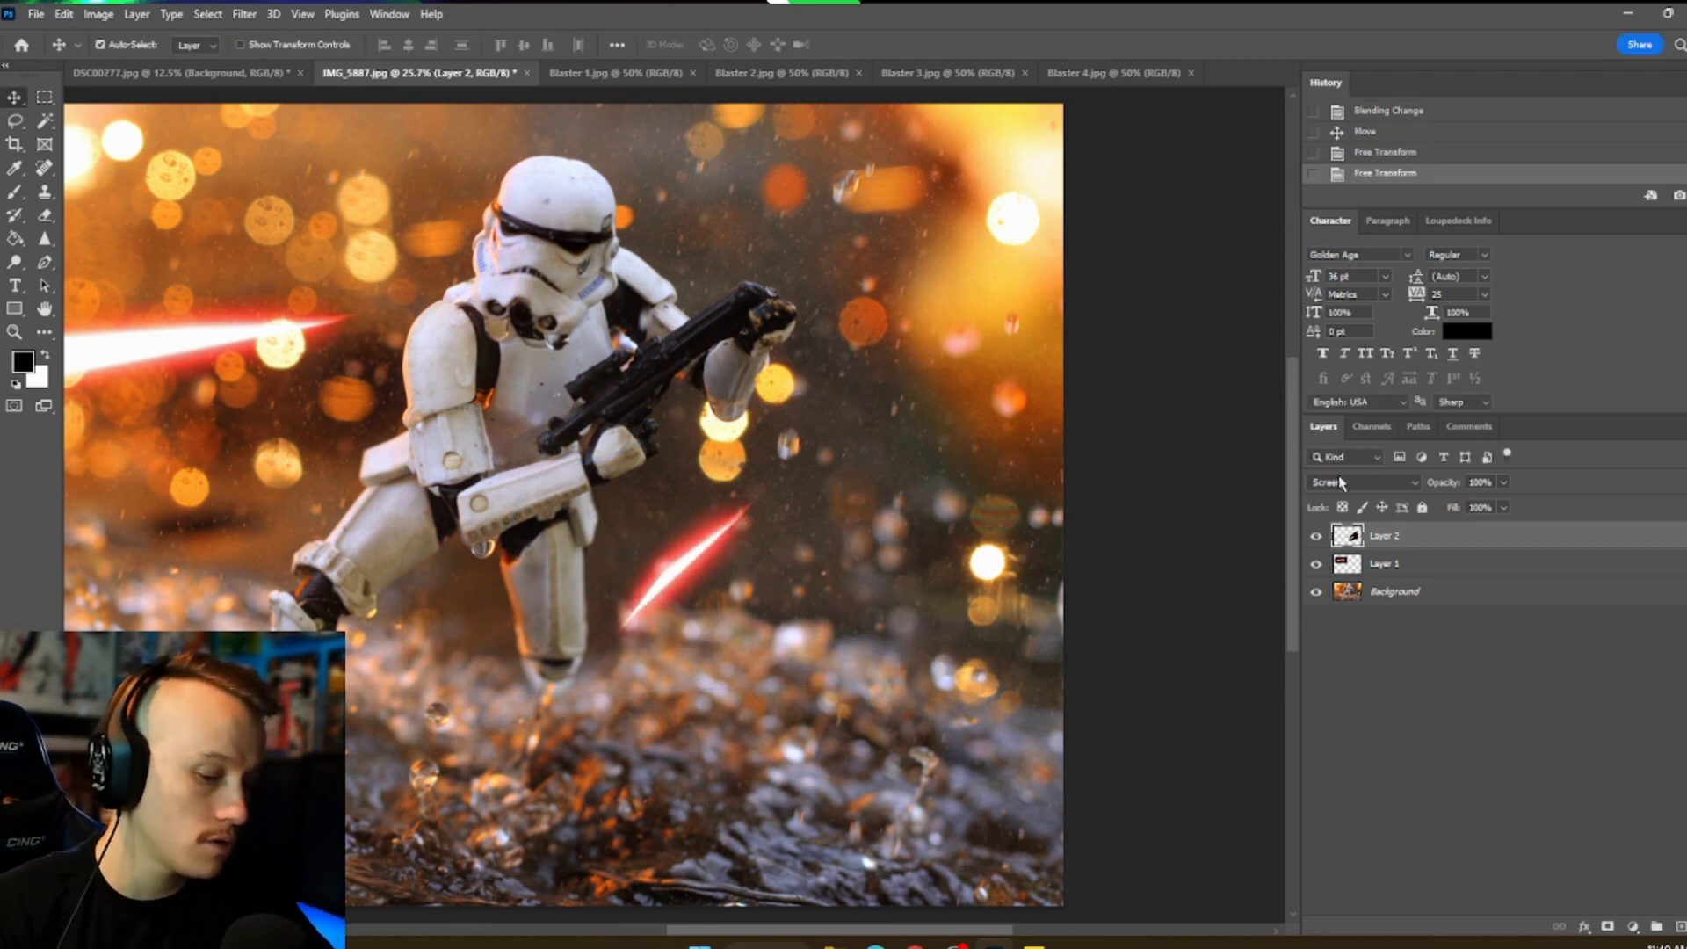
# - Switch to GIMP, copy the whole Blaster 4.jpg image and paste it into the IMG_5887.jpg stormtrooper photo
pyautogui.hotkey('ctrl', '0')
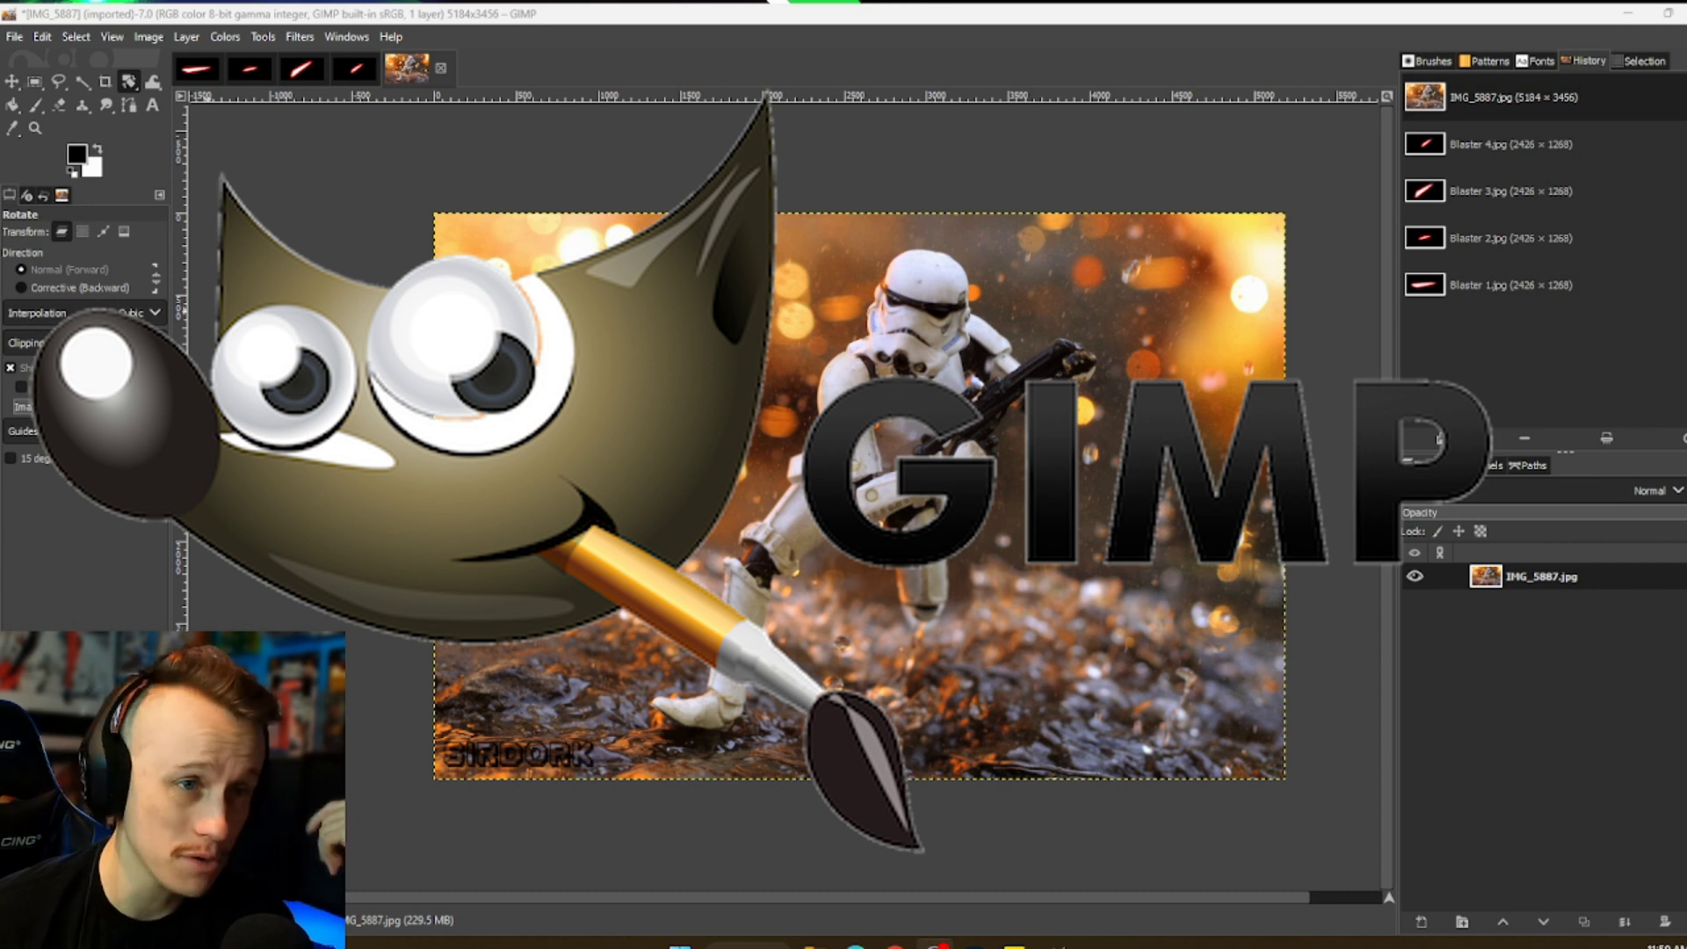
pyautogui.click(356, 69)
pyautogui.click(301, 70)
pyautogui.click(250, 70)
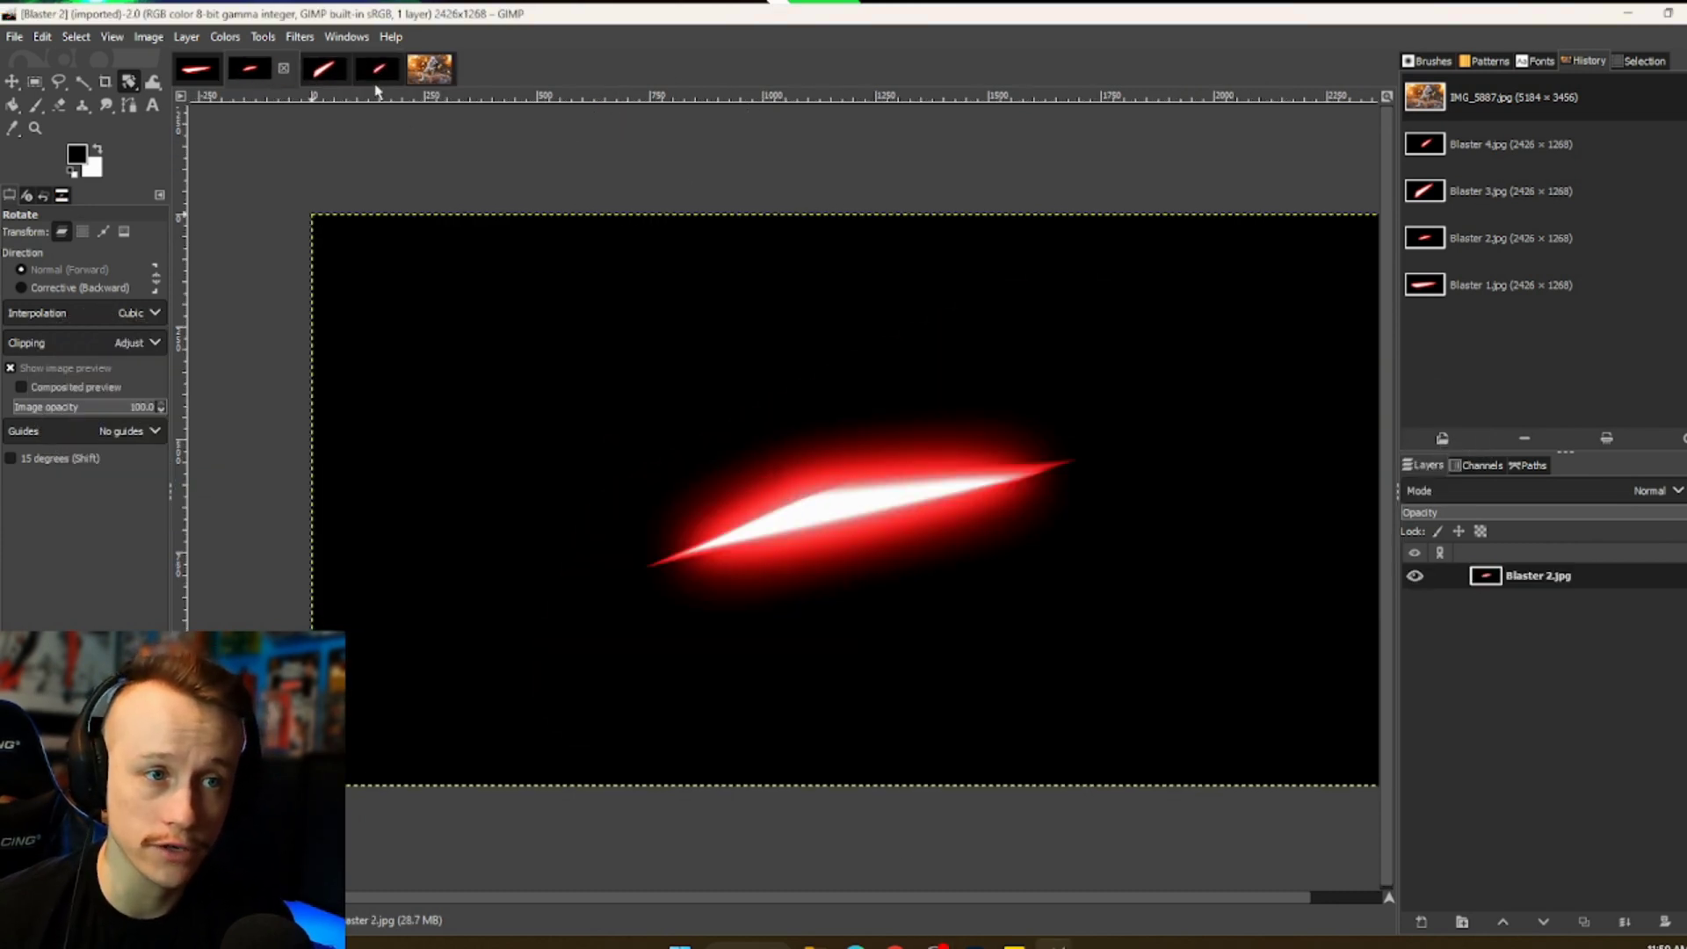
pyautogui.click(356, 69)
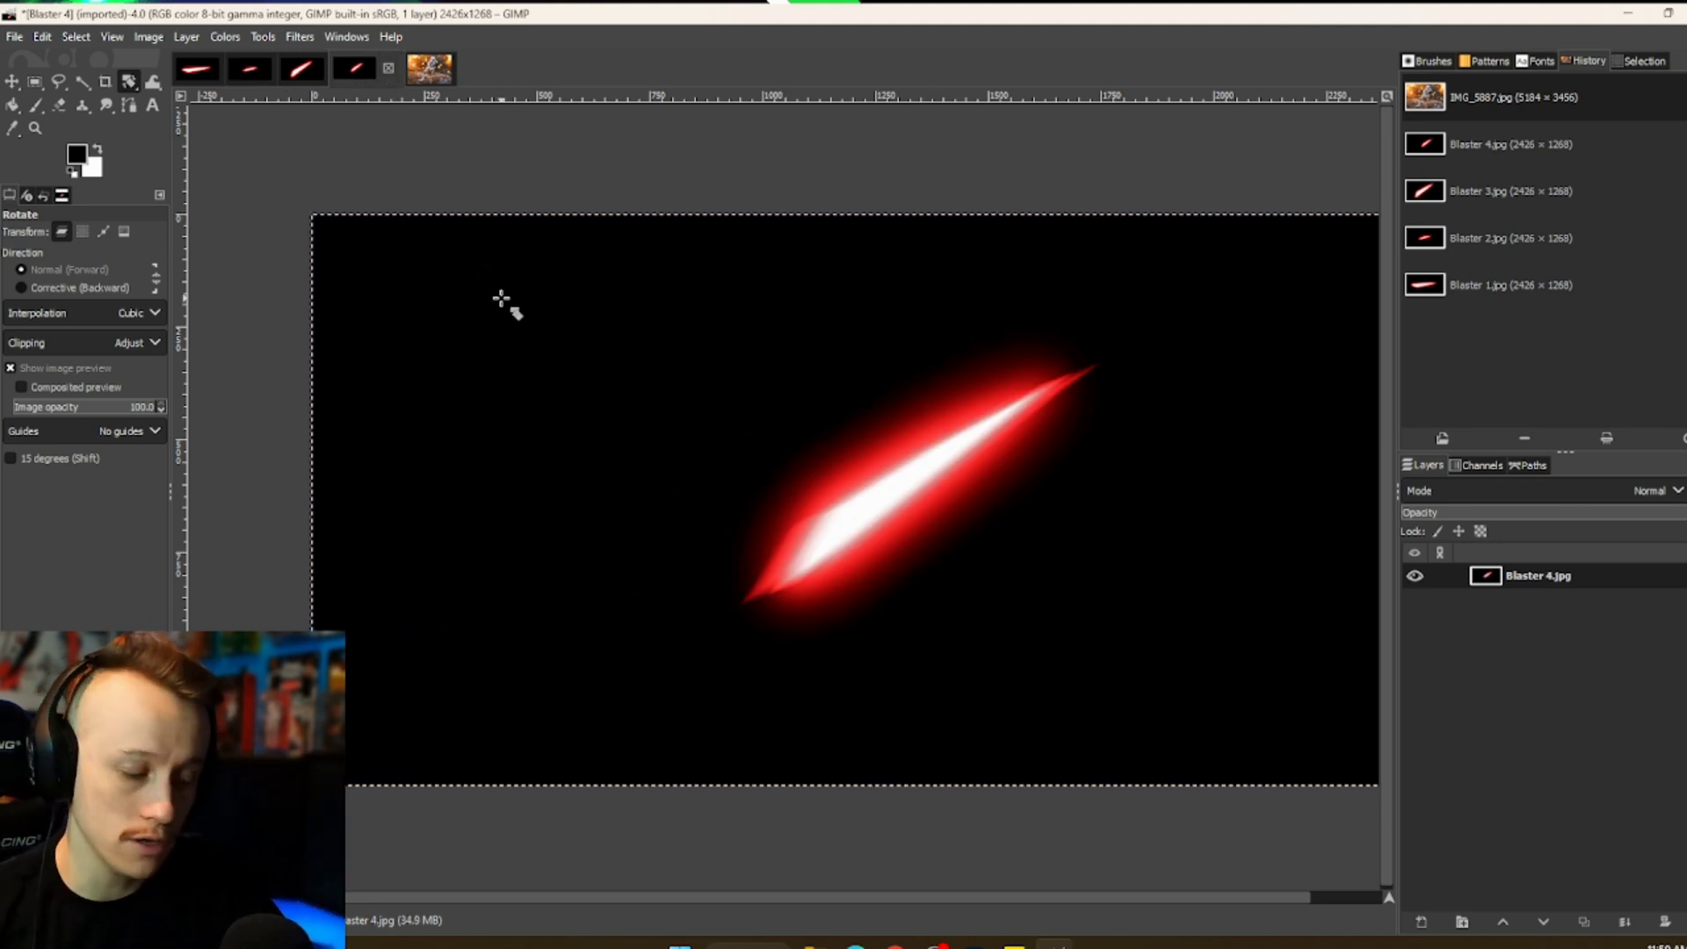
pyautogui.click(430, 76)
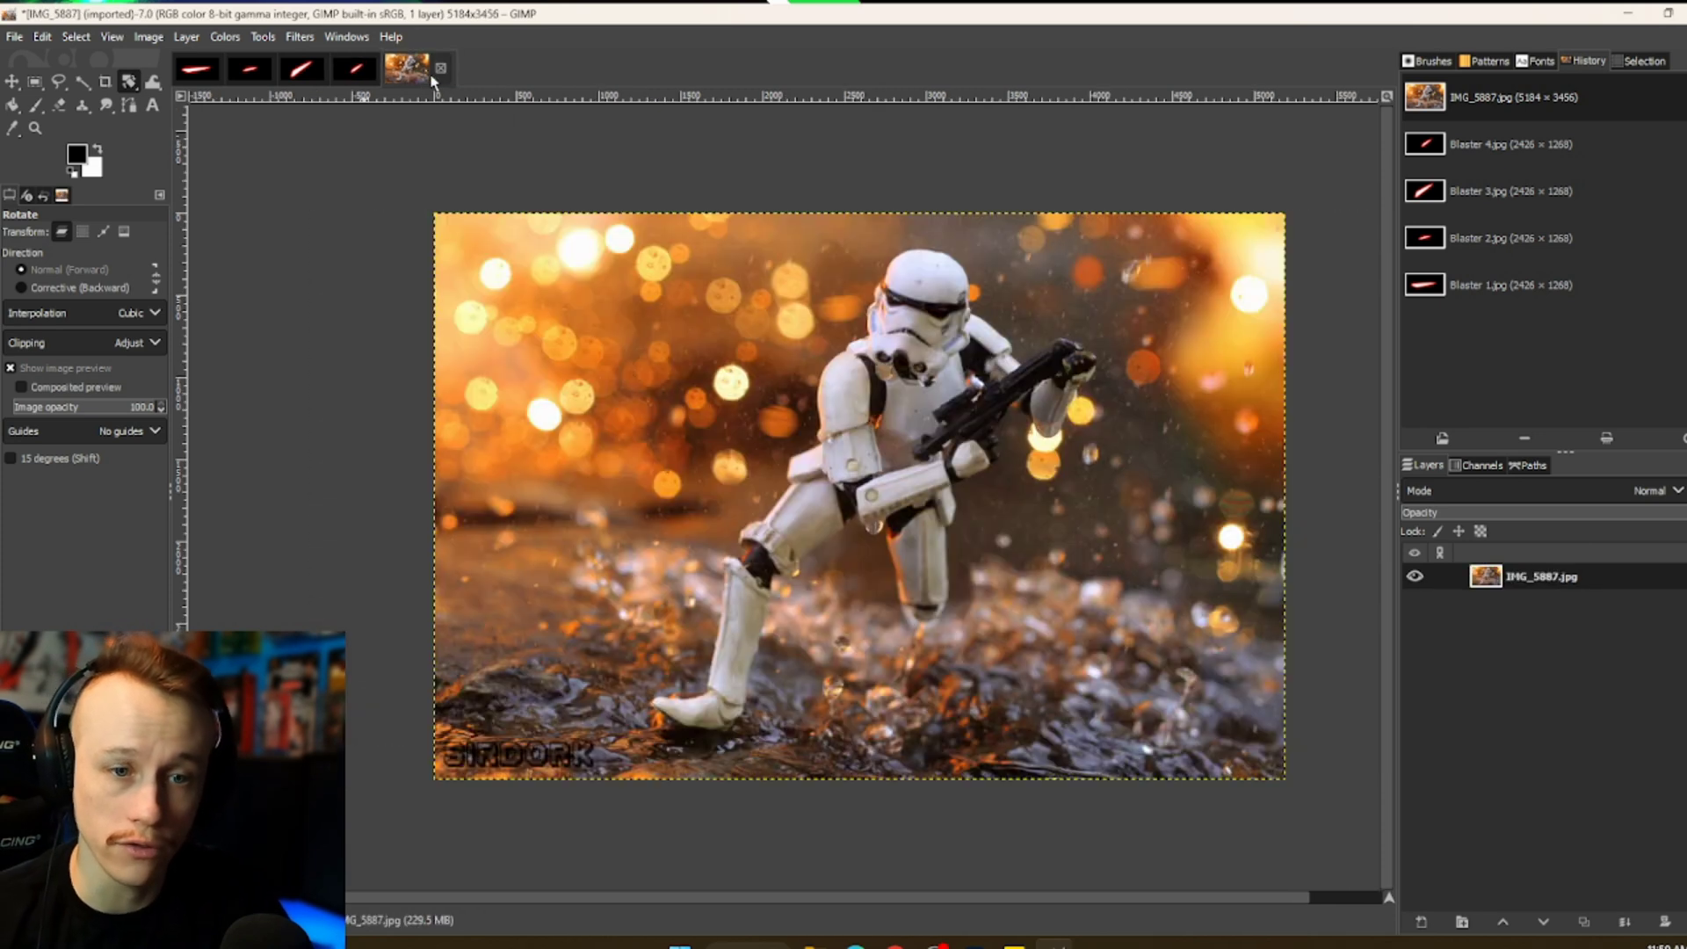
pyautogui.hotkey('ctrl', 'v')
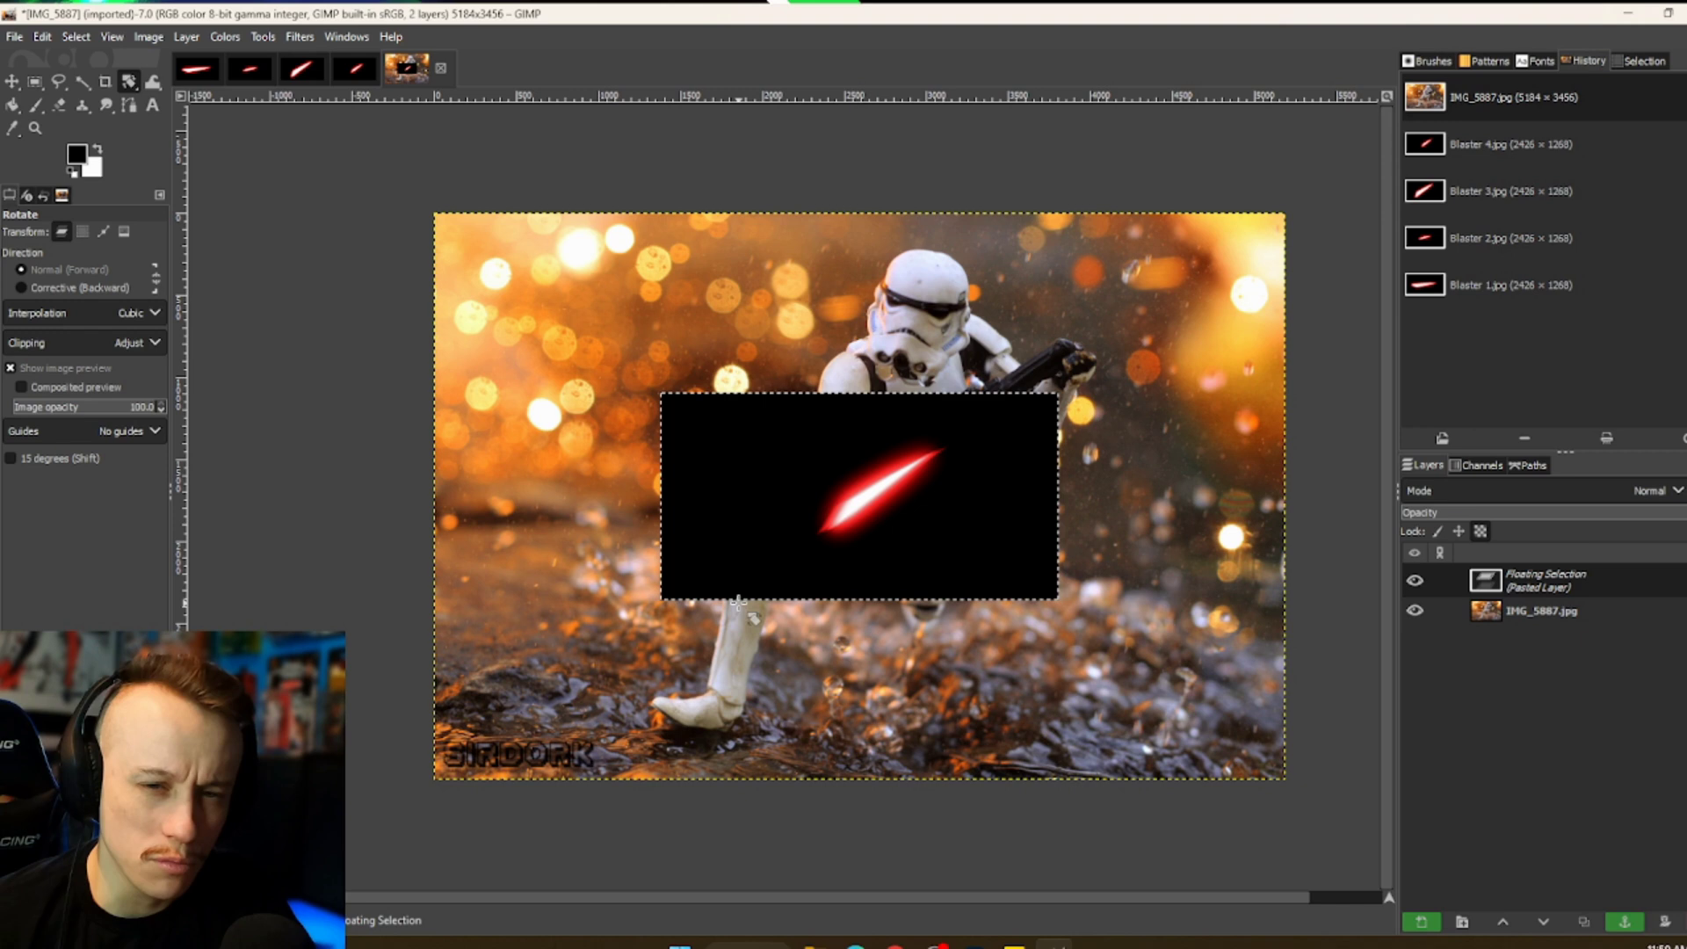
# - Convert the pasted floating selection to a new layer and set its blend mode to Screen
pyautogui.rightClick(1555, 594)
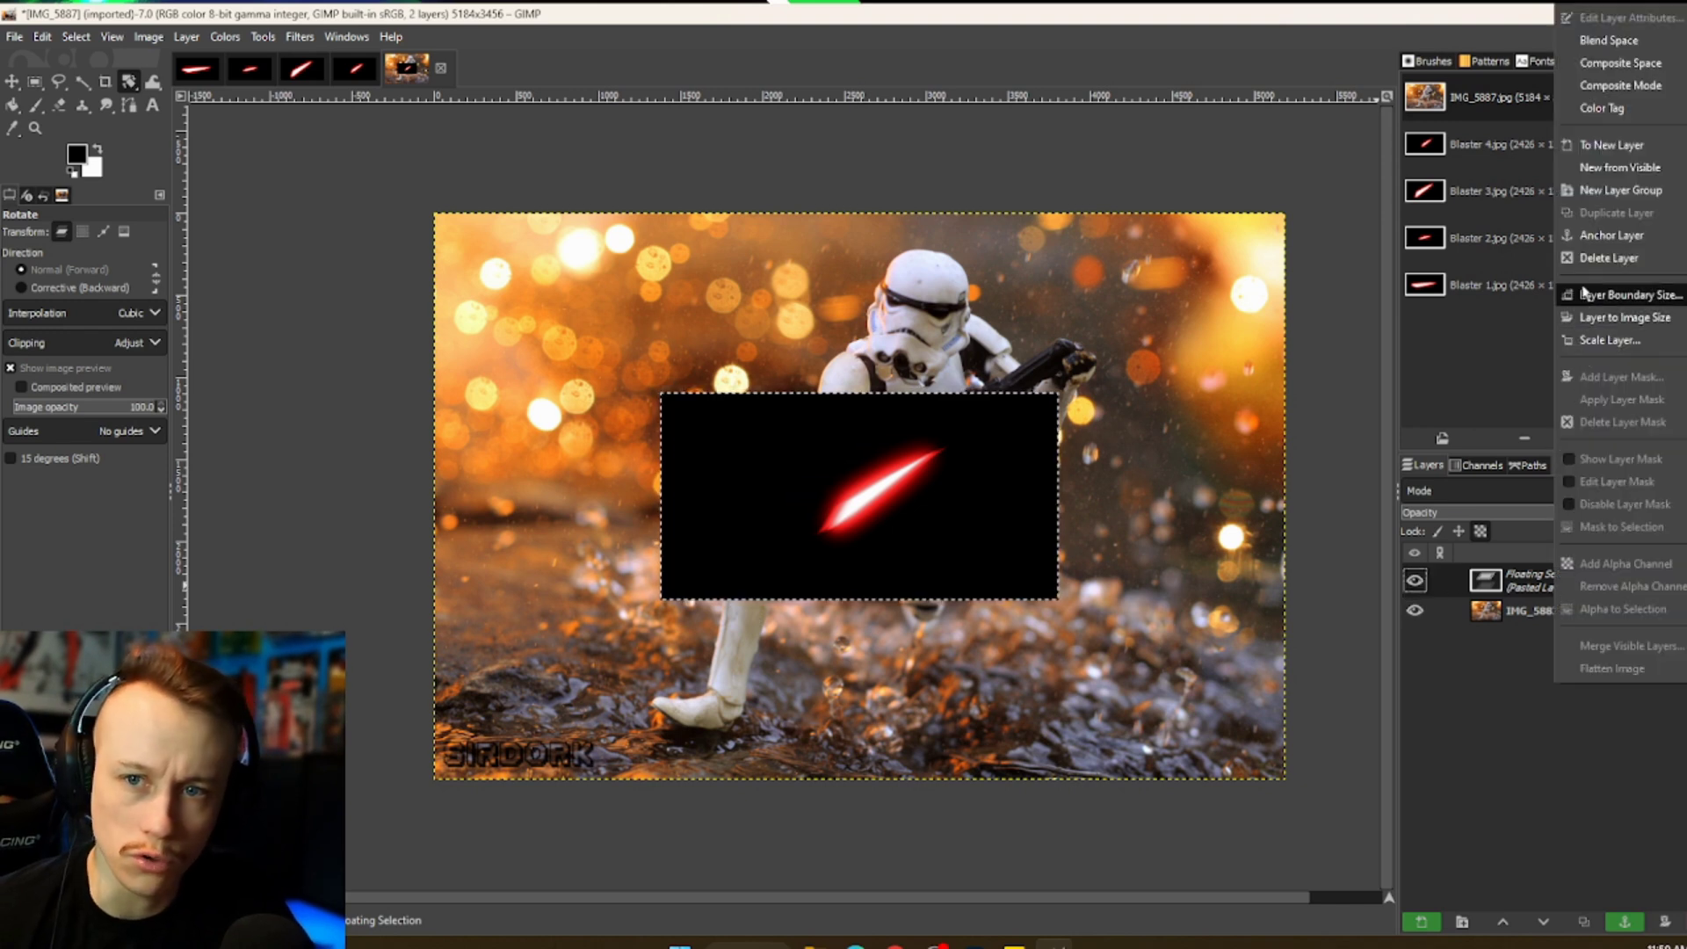
pyautogui.click(1493, 636)
pyautogui.rightClick(1388, 781)
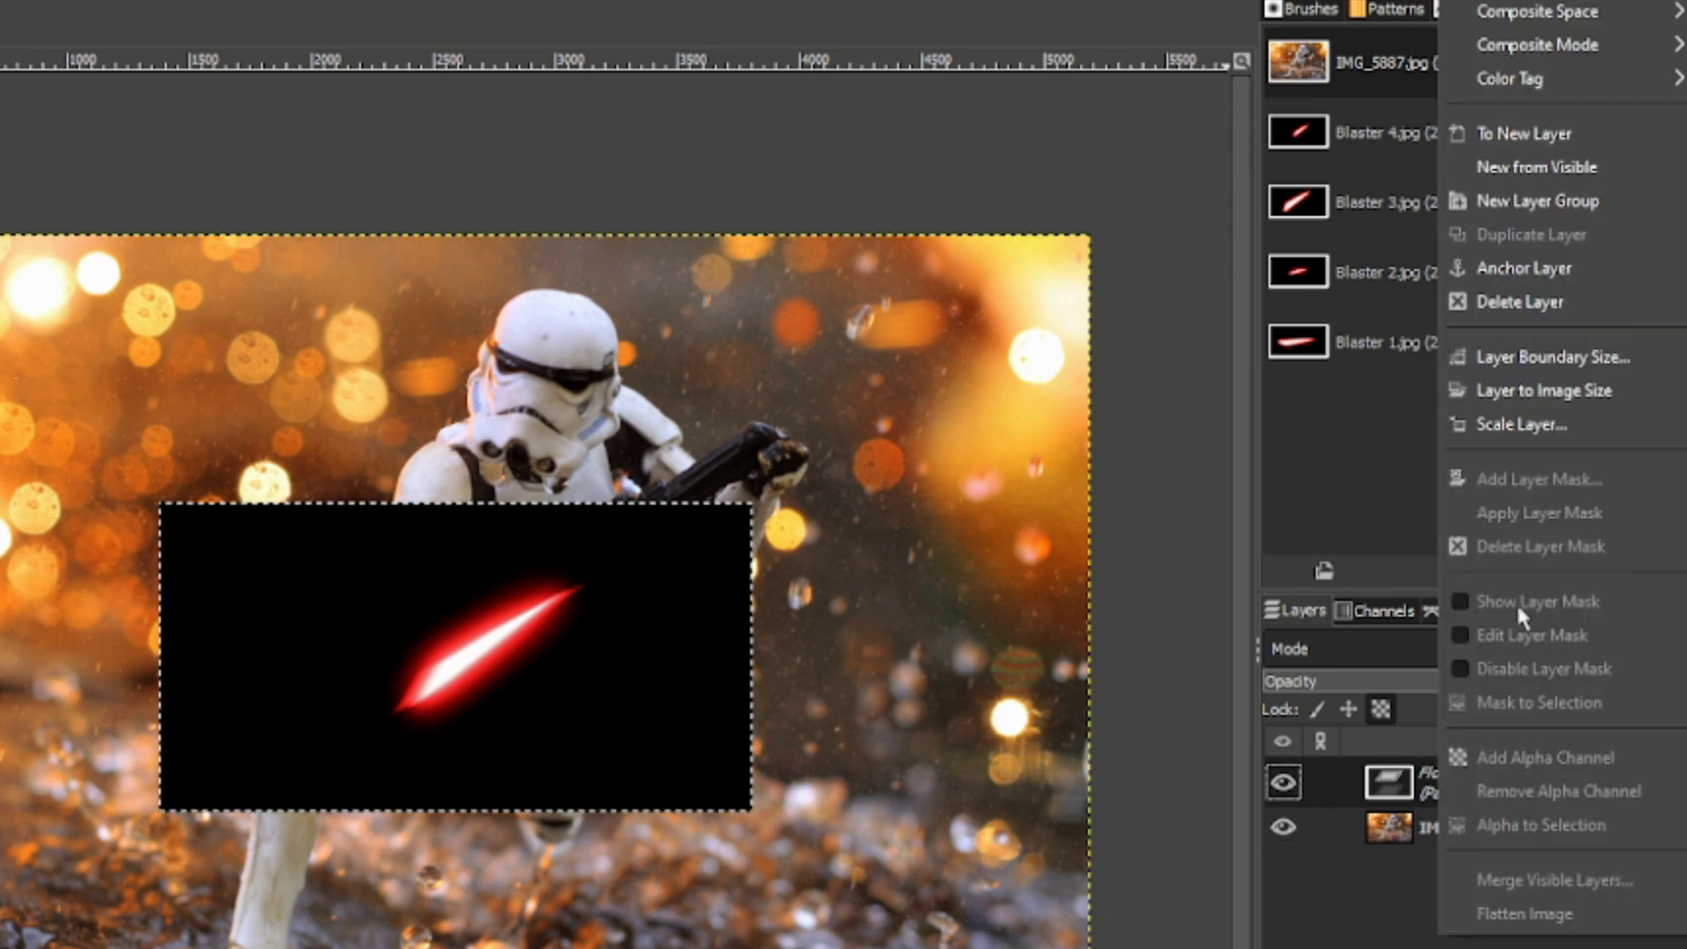
pyautogui.click(1533, 132)
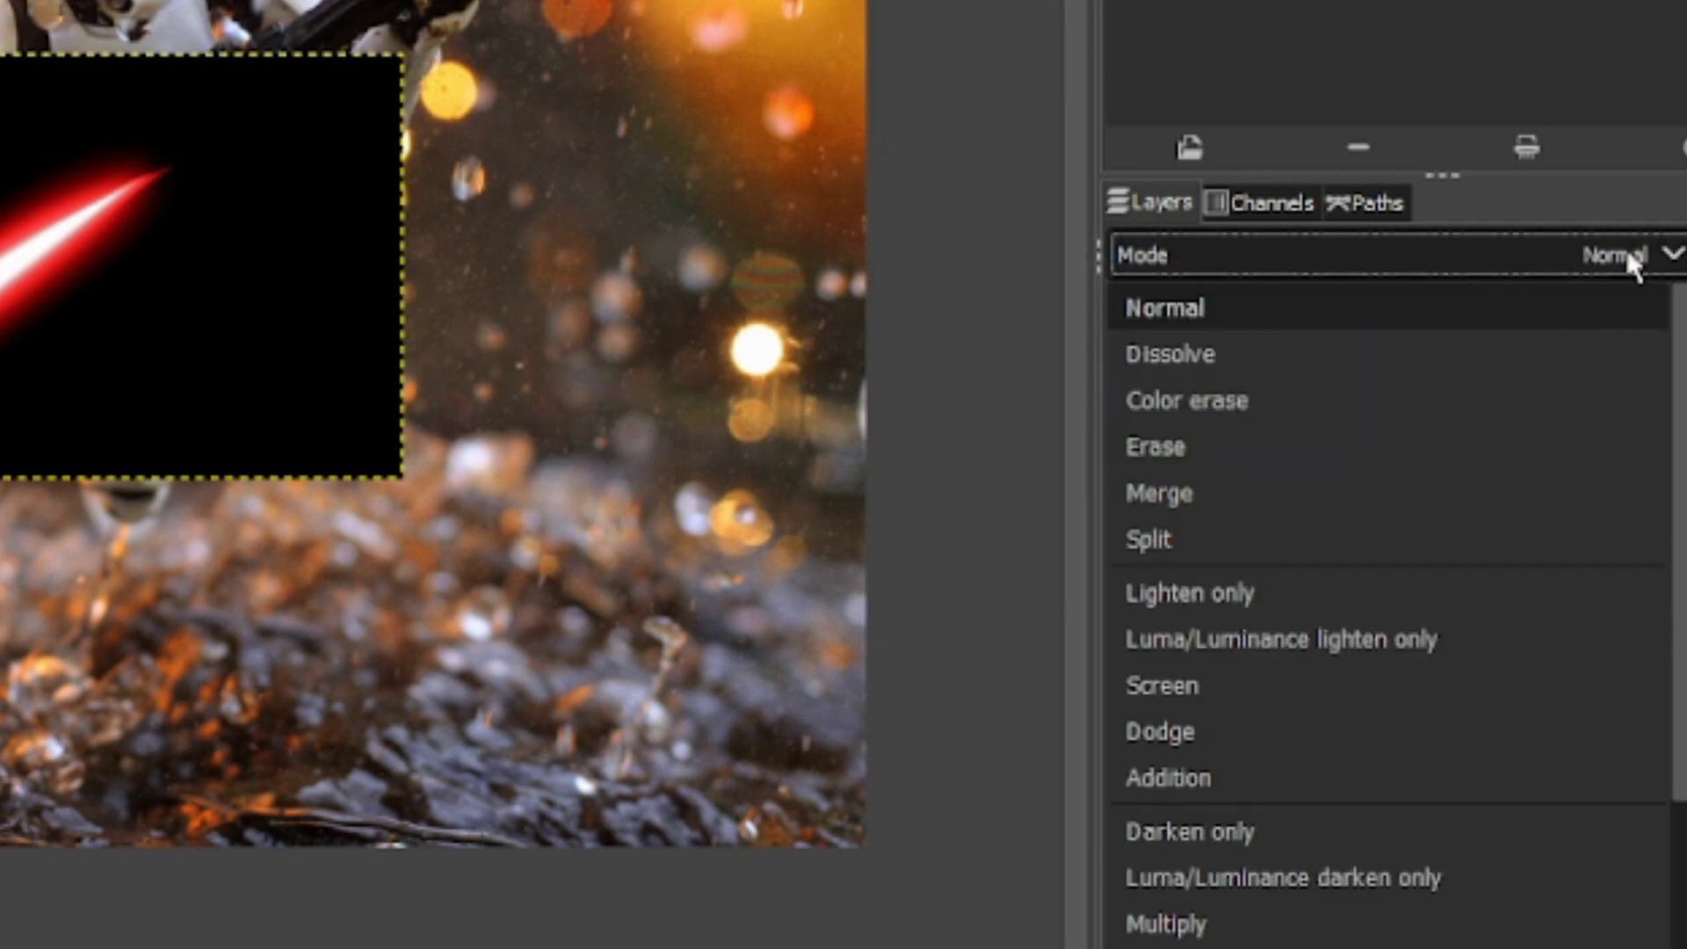
pyautogui.click(1318, 686)
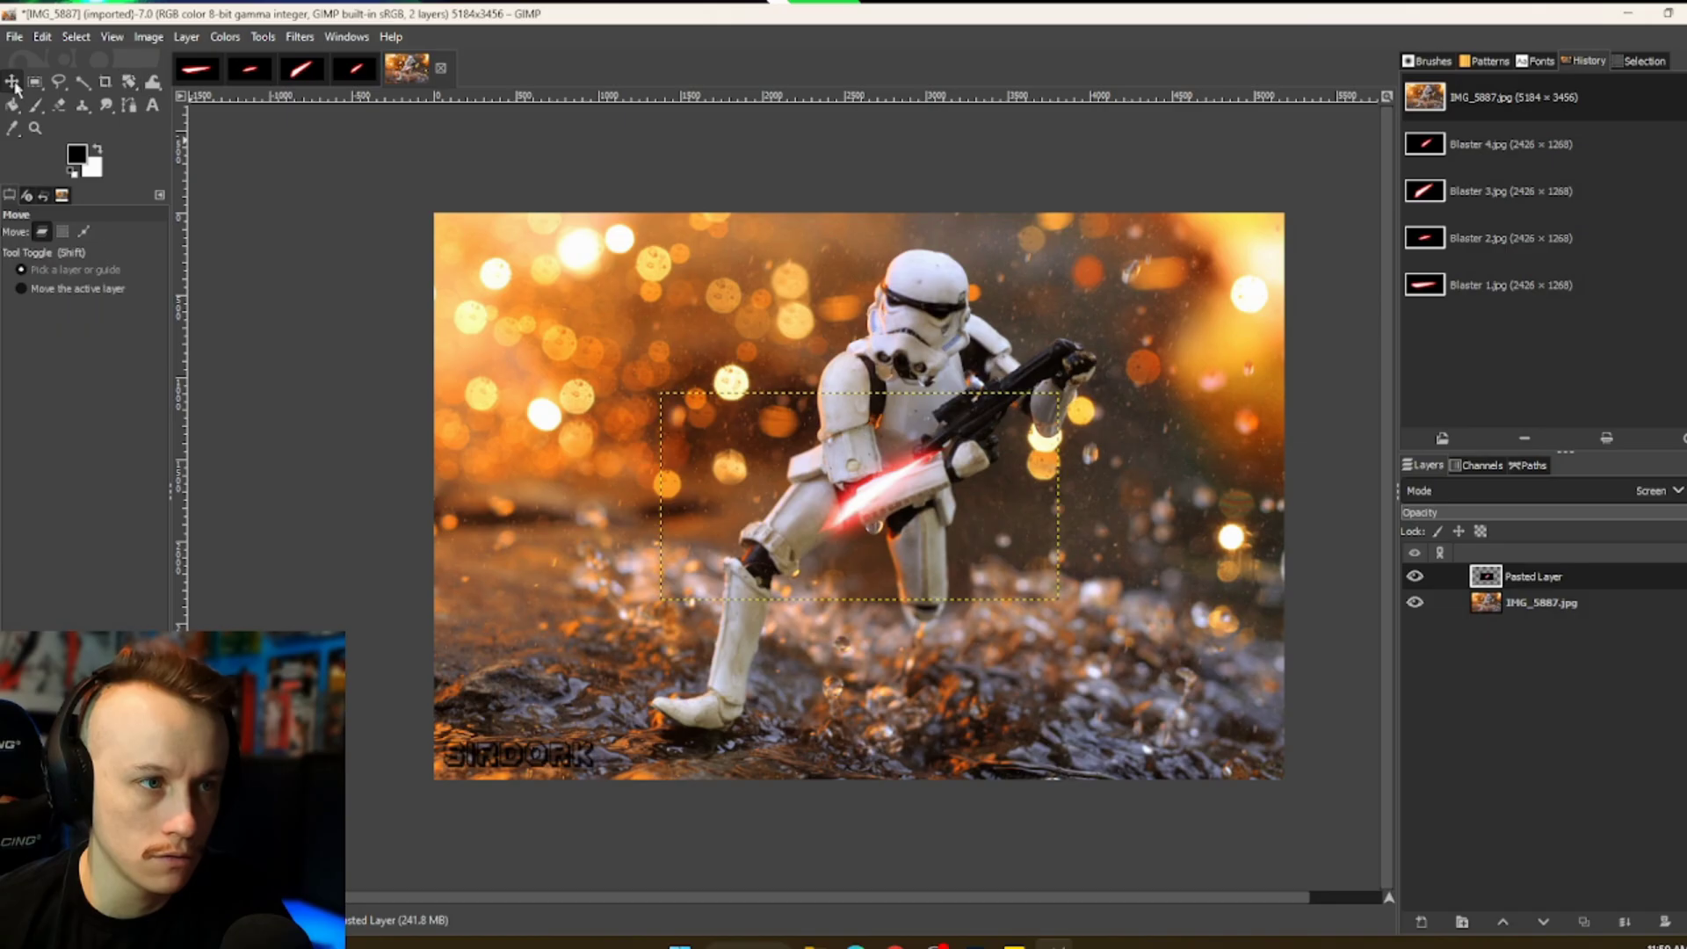
# - Move the pasted bolt to the left of the stormtrooper and rotate its layer by 12.57 degrees
pyautogui.moveTo(908, 509)
pyautogui.mouseDown()
pyautogui.moveTo(694, 415)
pyautogui.moveTo(710, 396)
pyautogui.mouseUp()
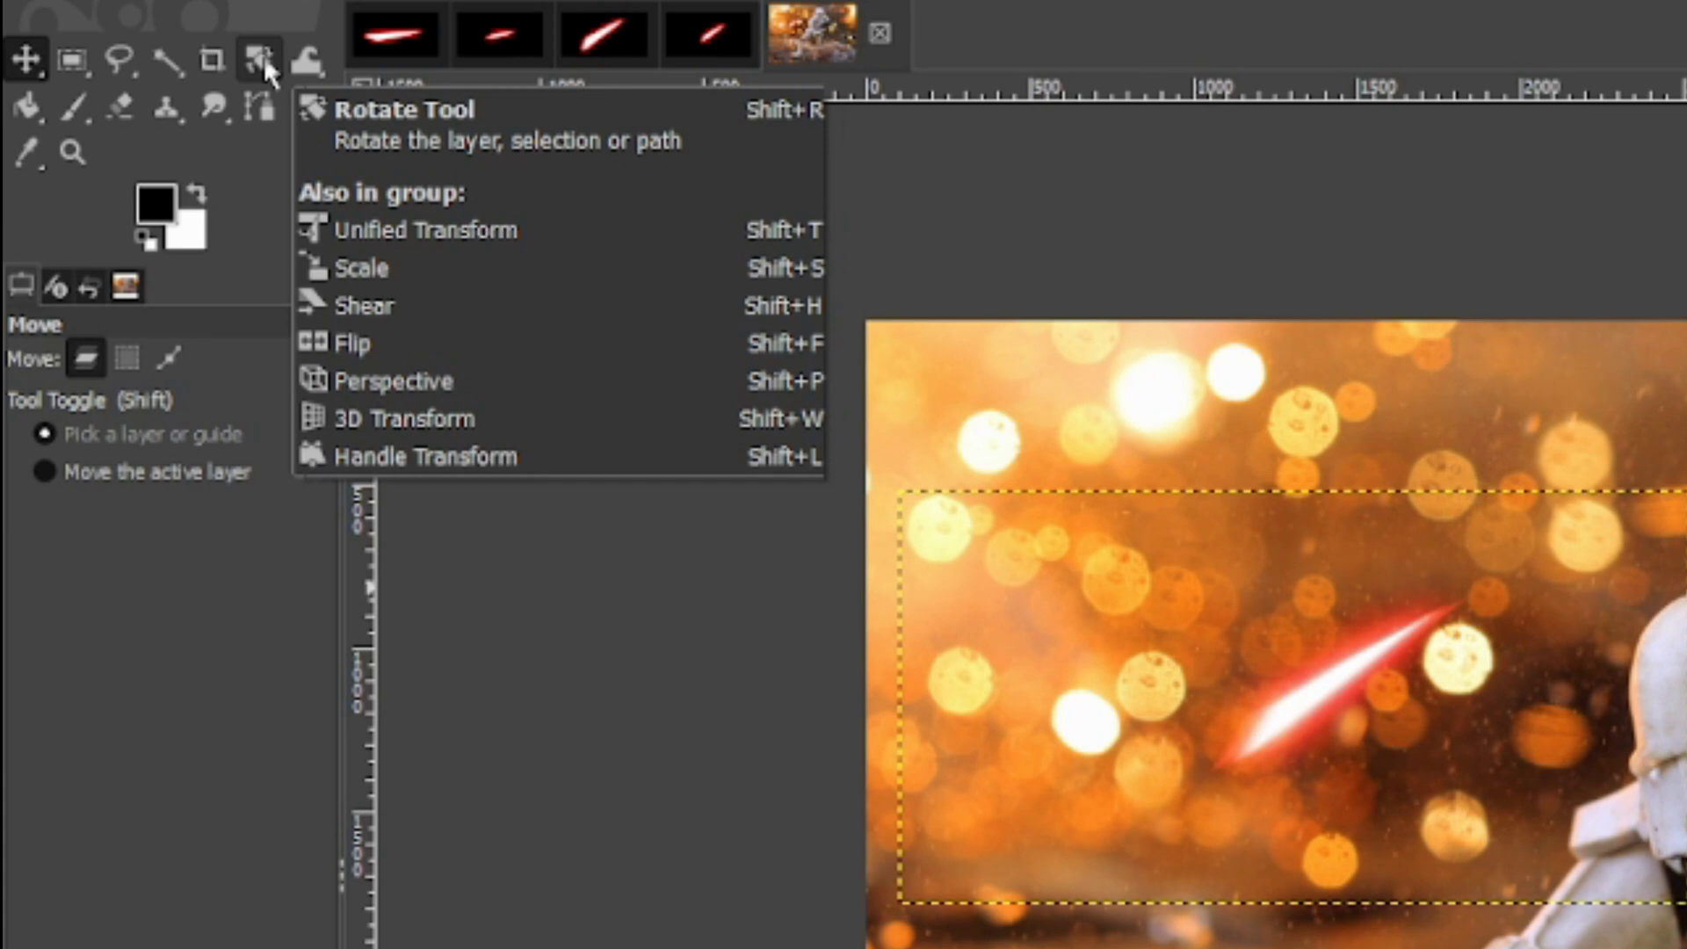
pyautogui.click(260, 57)
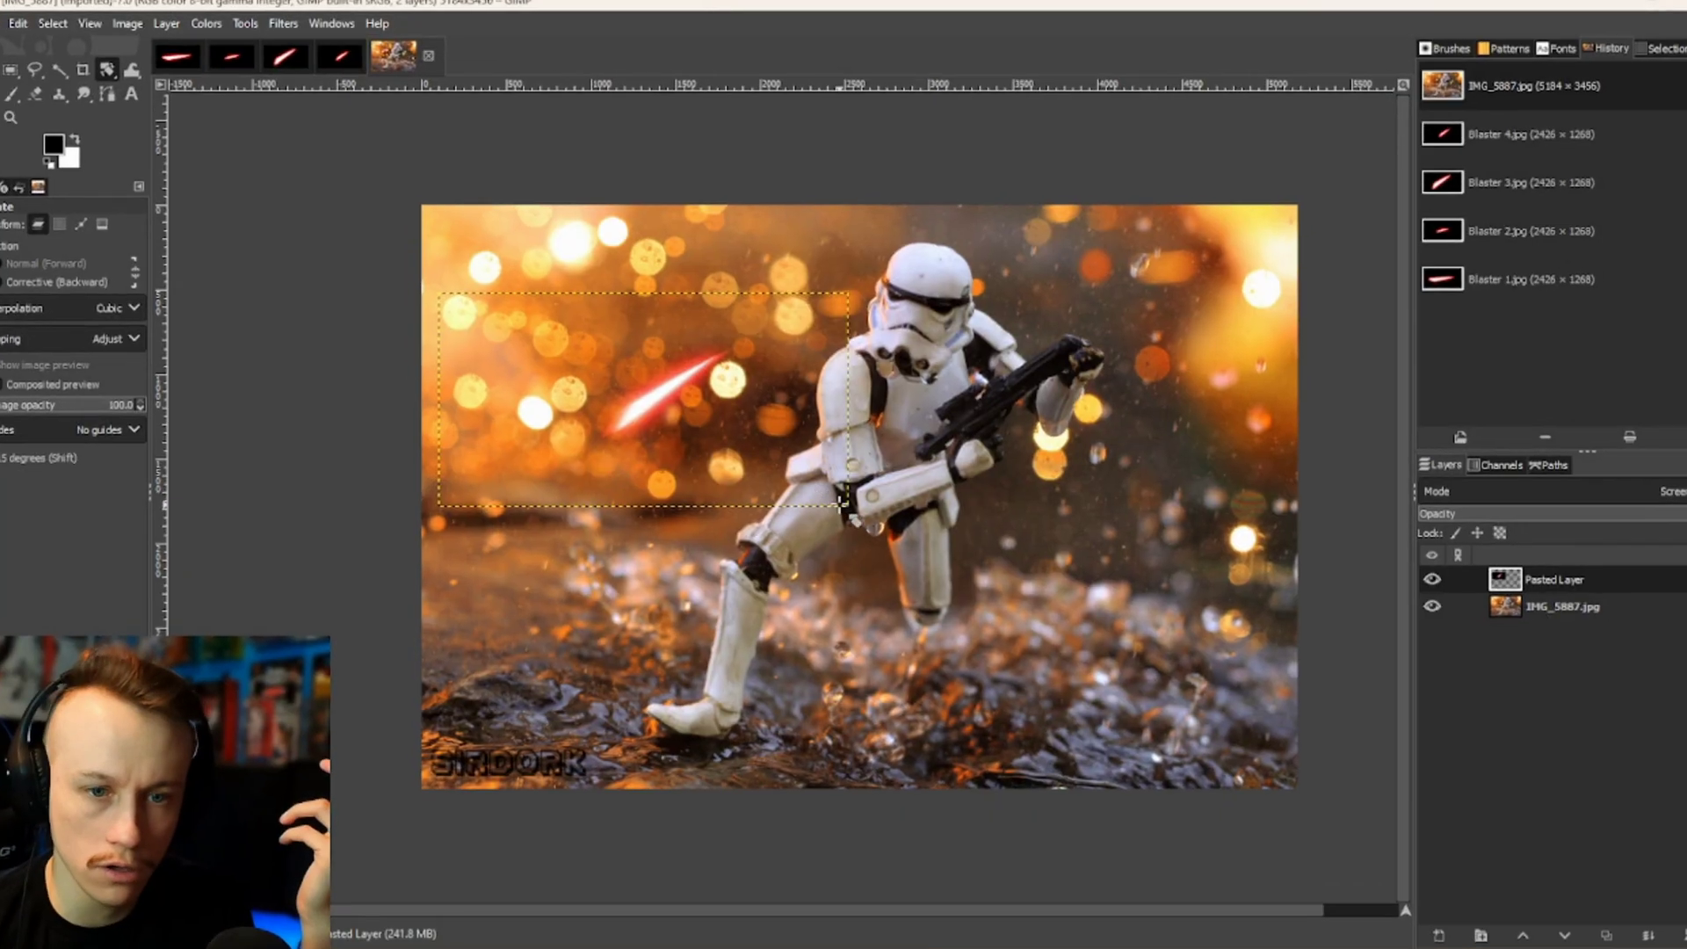
pyautogui.moveTo(1633, 875); pyautogui.dragTo(1578, 948)
pyautogui.moveTo(787, 533); pyautogui.dragTo(672, 431)
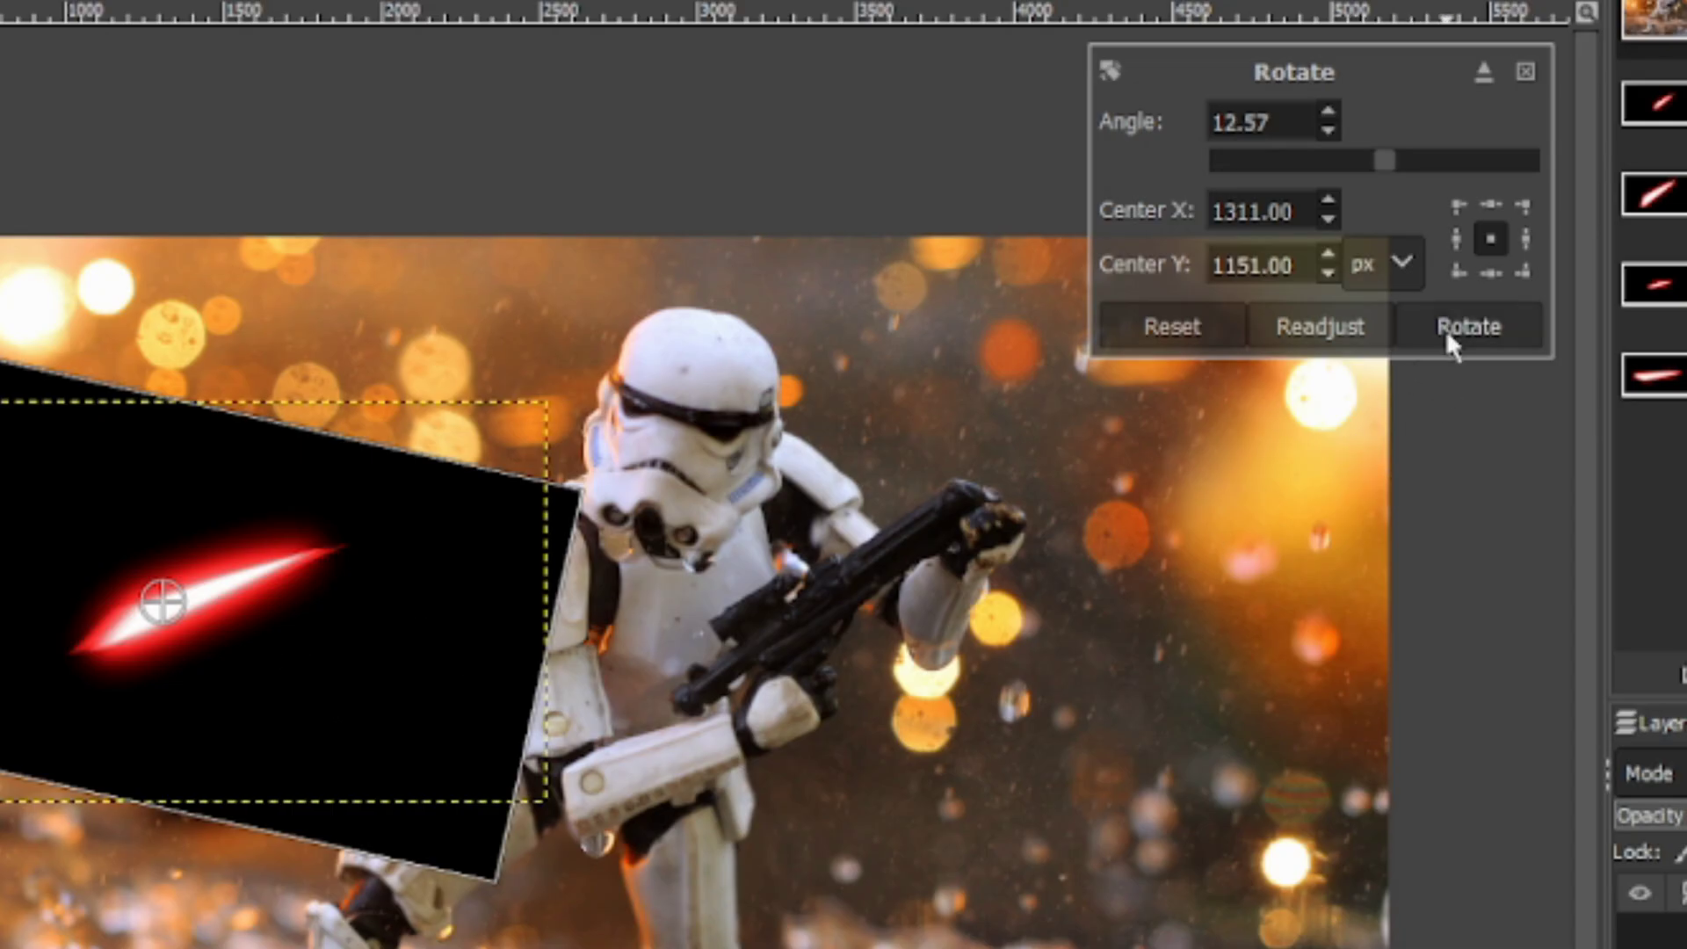
pyautogui.click(1447, 328)
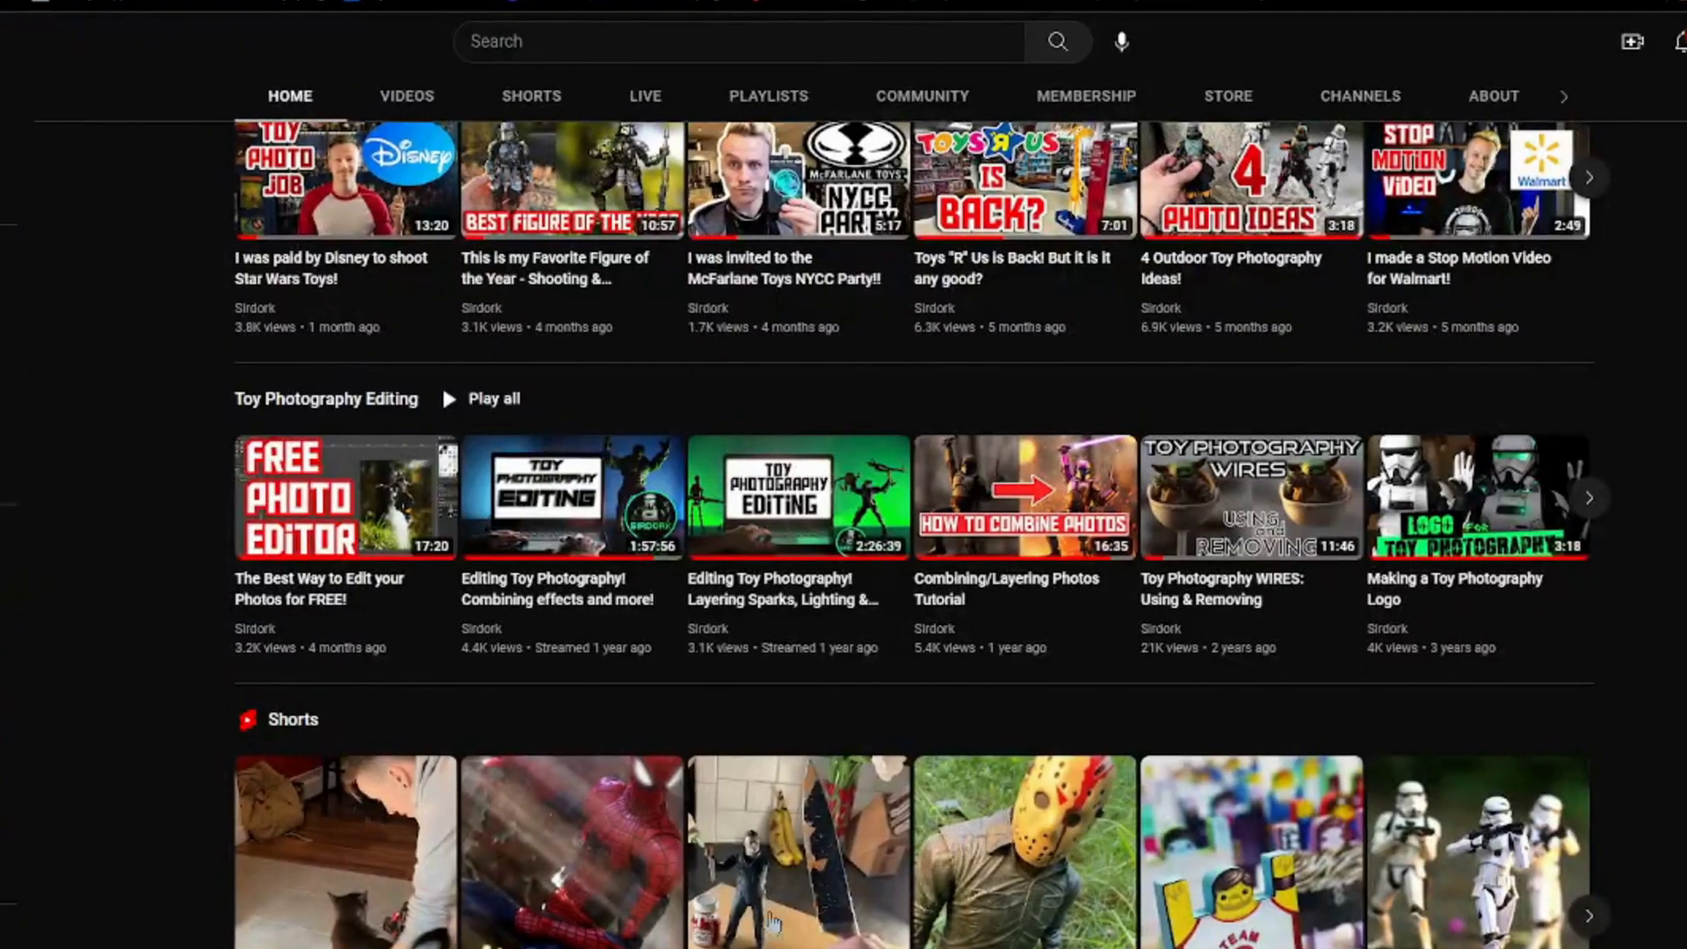
pyautogui.moveTo(289, 575)
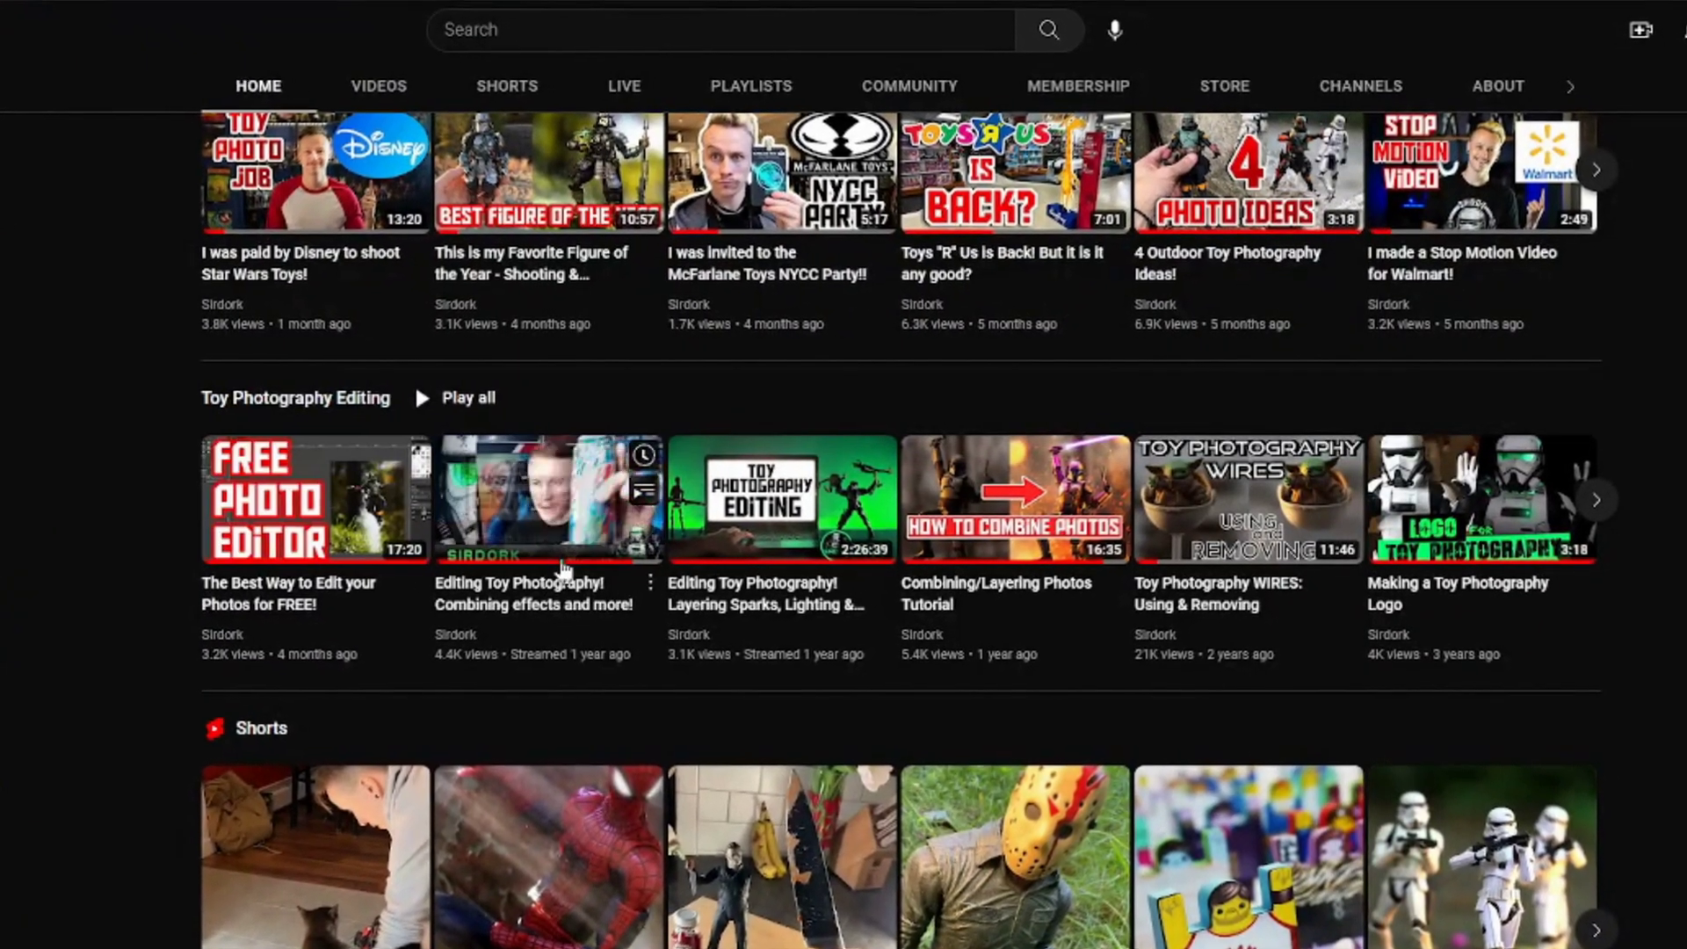
pyautogui.moveTo(780, 547)
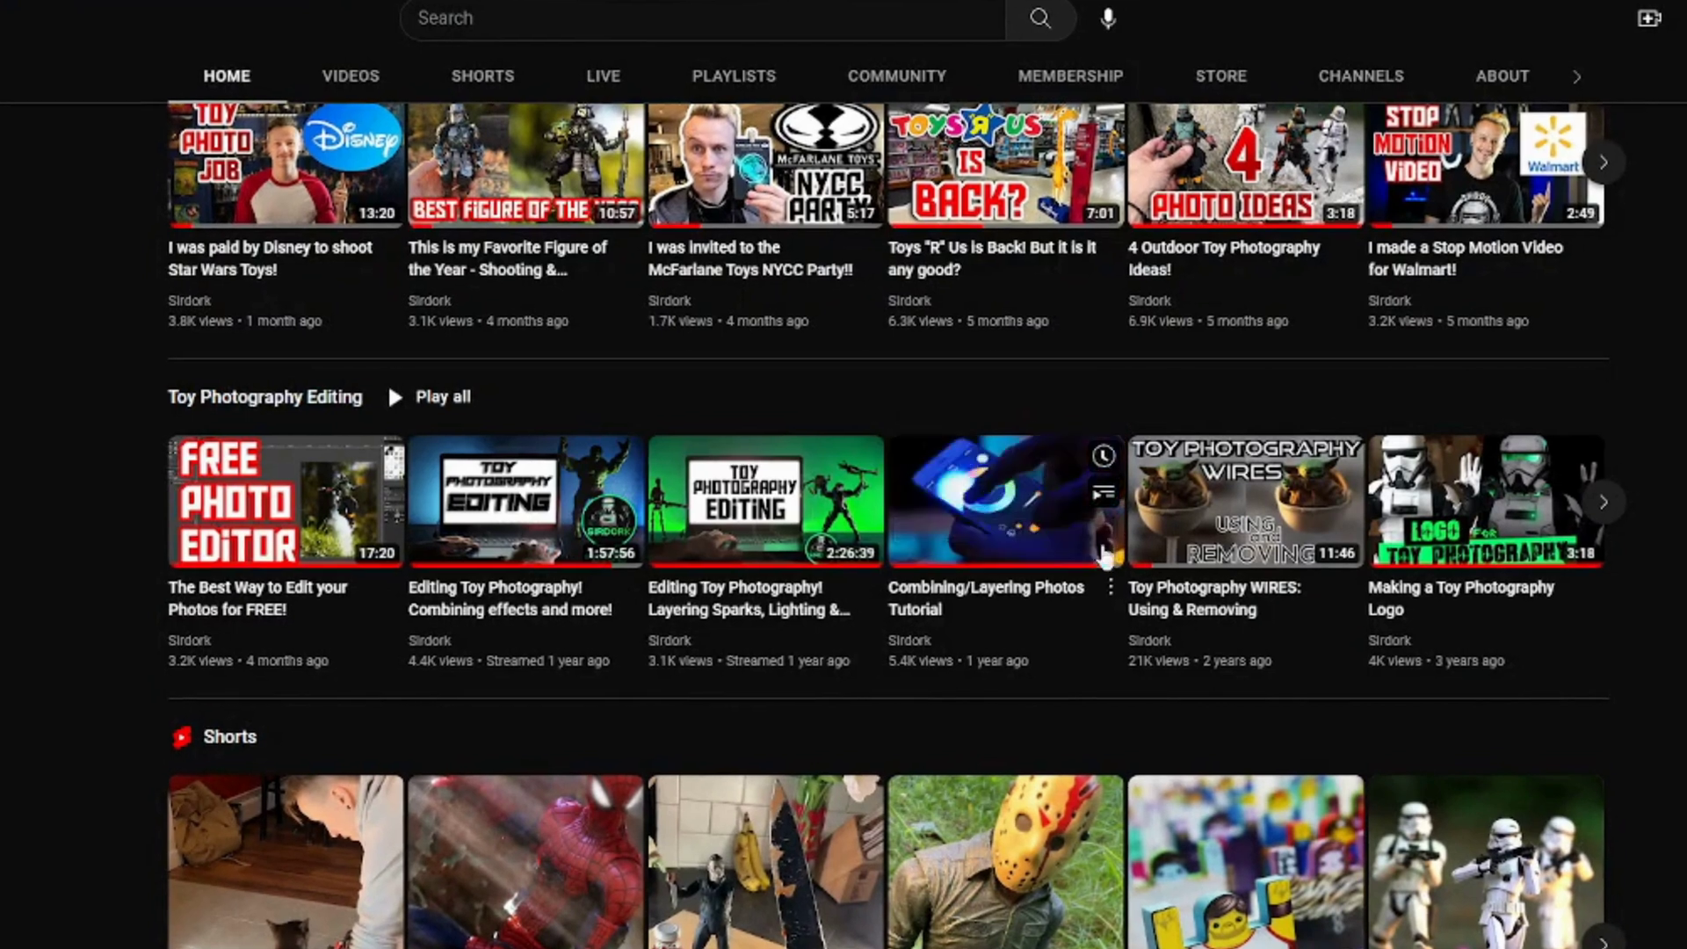
pyautogui.click(1611, 522)
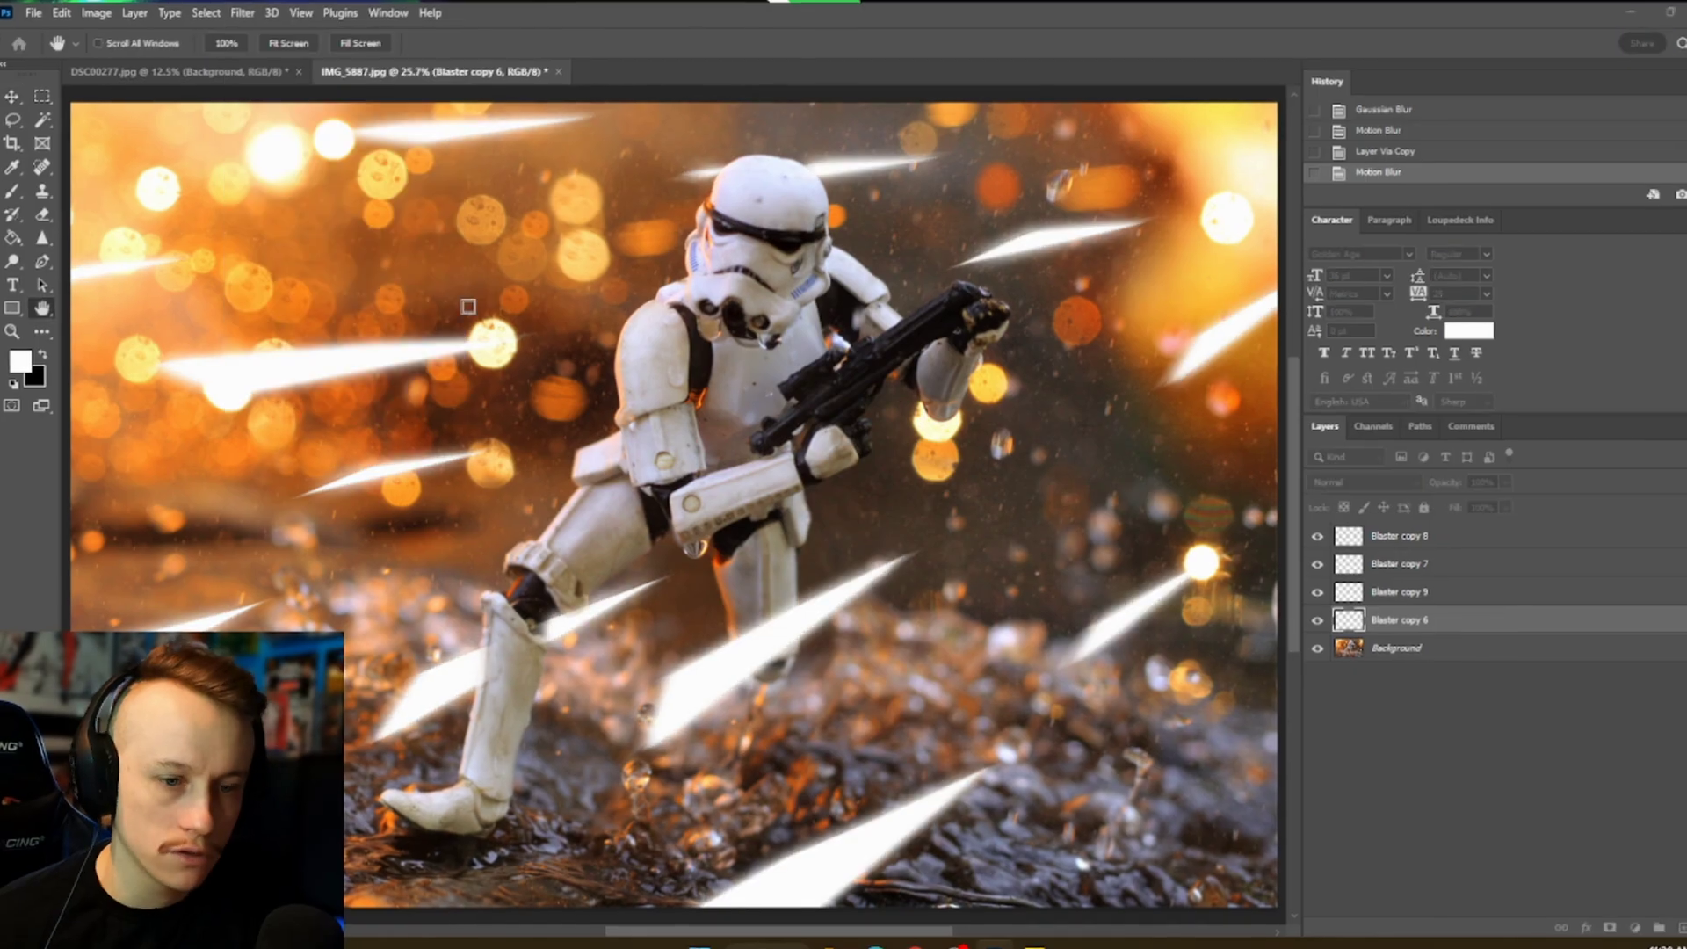
# - In Photoshop, apply Gaussian Blur to Blaster copy 6 and add a black-filled Layer 1 directly above the Background
pyautogui.press('Return')
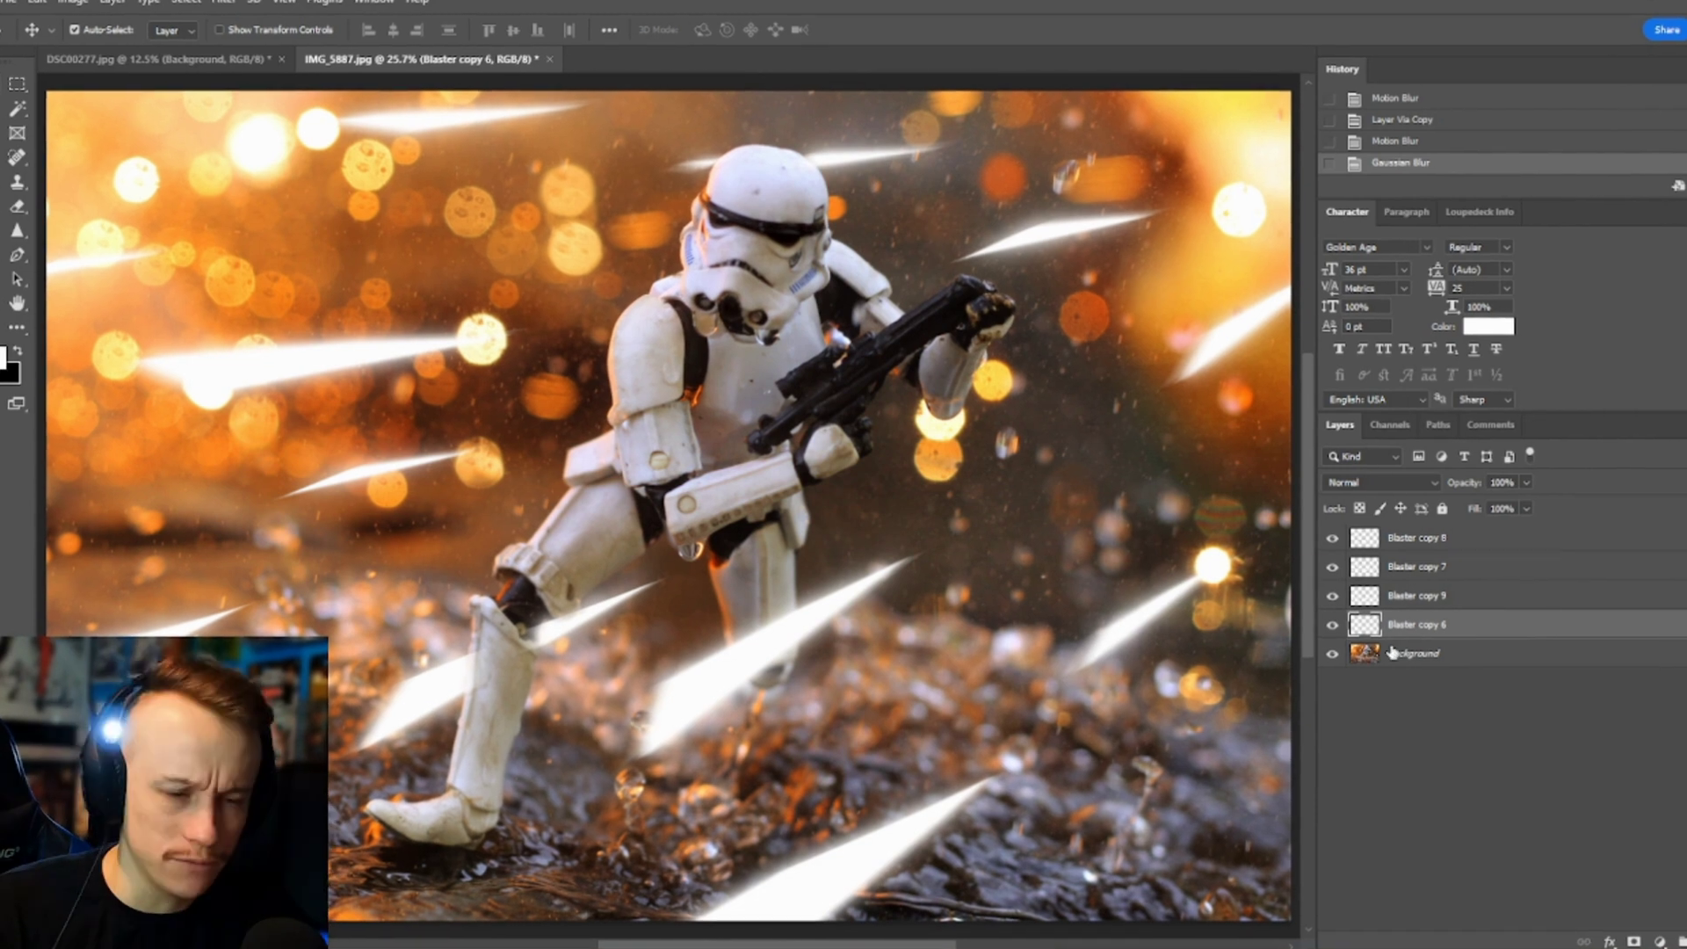
pyautogui.hotkey('ctrl', 'shift', 'n')
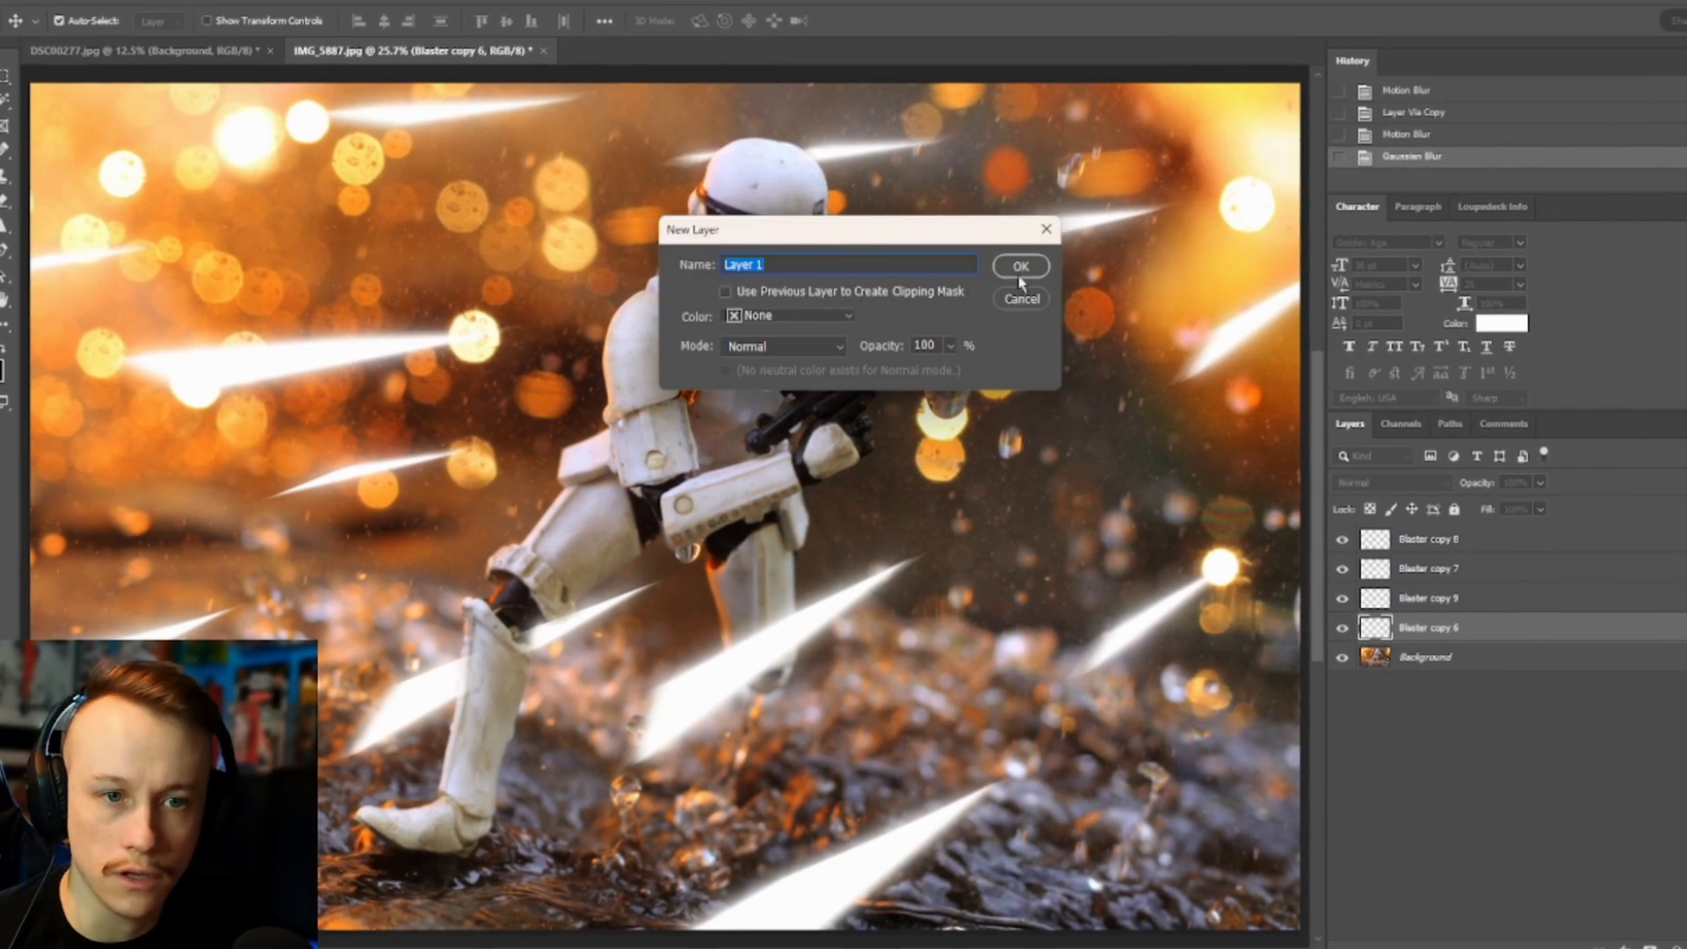
pyautogui.press('Return')
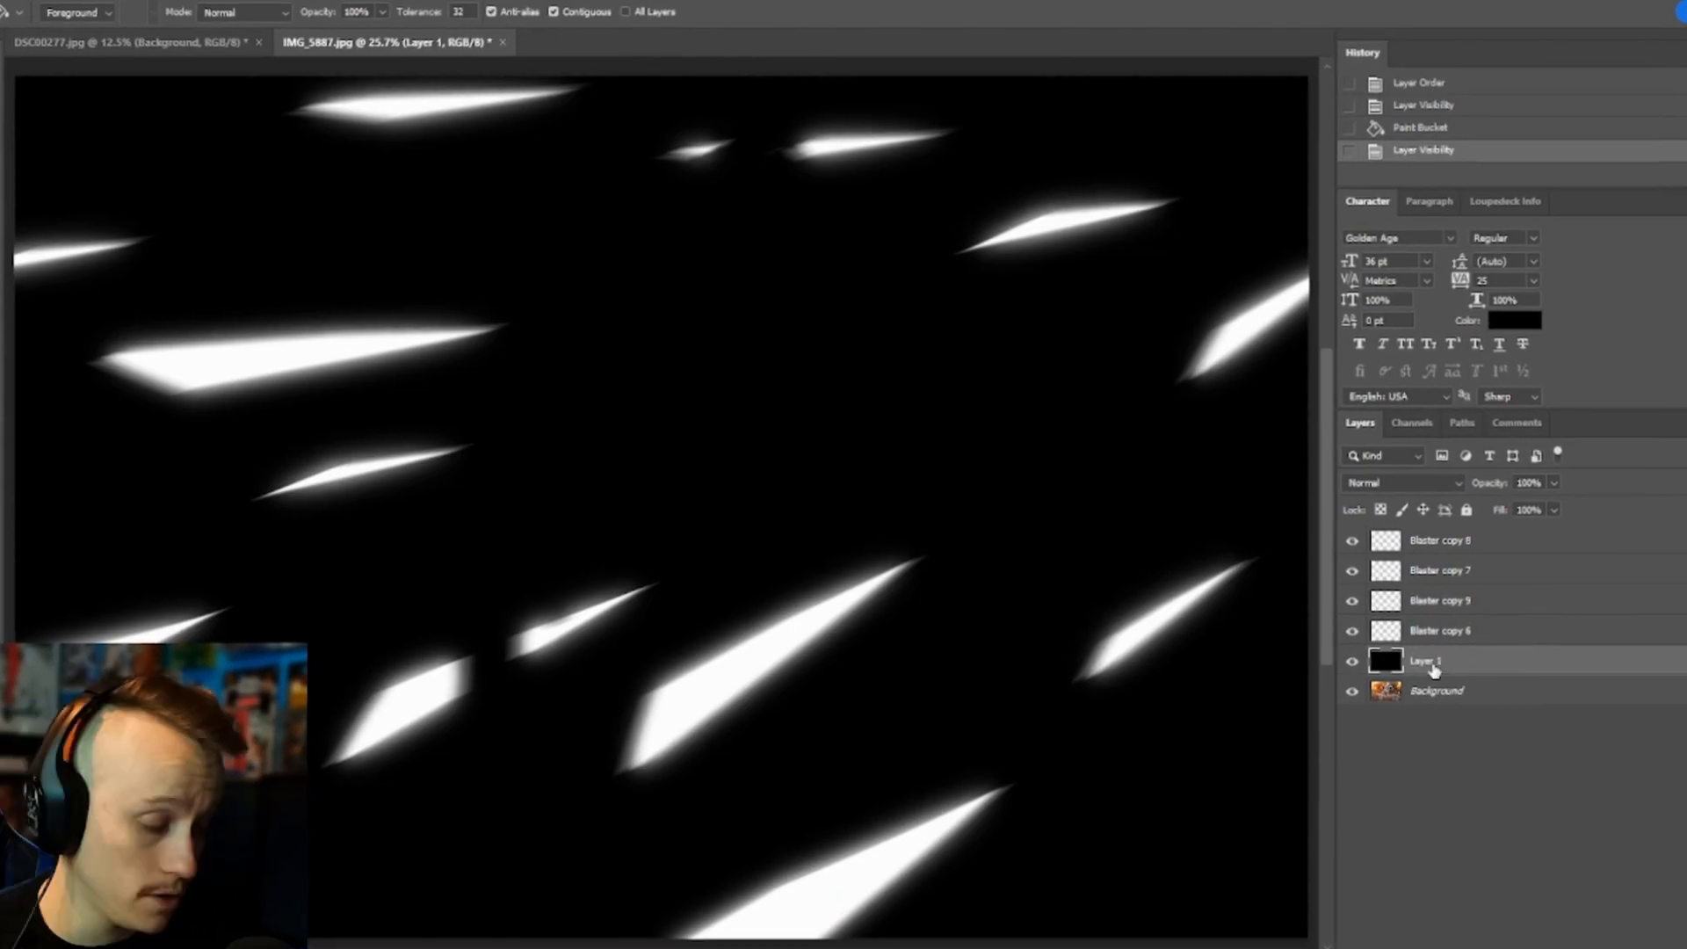
# - Merge the four blaster layers with the black Layer 1 and blend the merged layer with Screen mode
pyautogui.keyDown('shift'); pyautogui.click(1433, 669); pyautogui.keyUp('shift')
pyautogui.rightClick(1433, 669)
pyautogui.click(1400, 724)
pyautogui.click(1406, 482)
pyautogui.click(1405, 667)
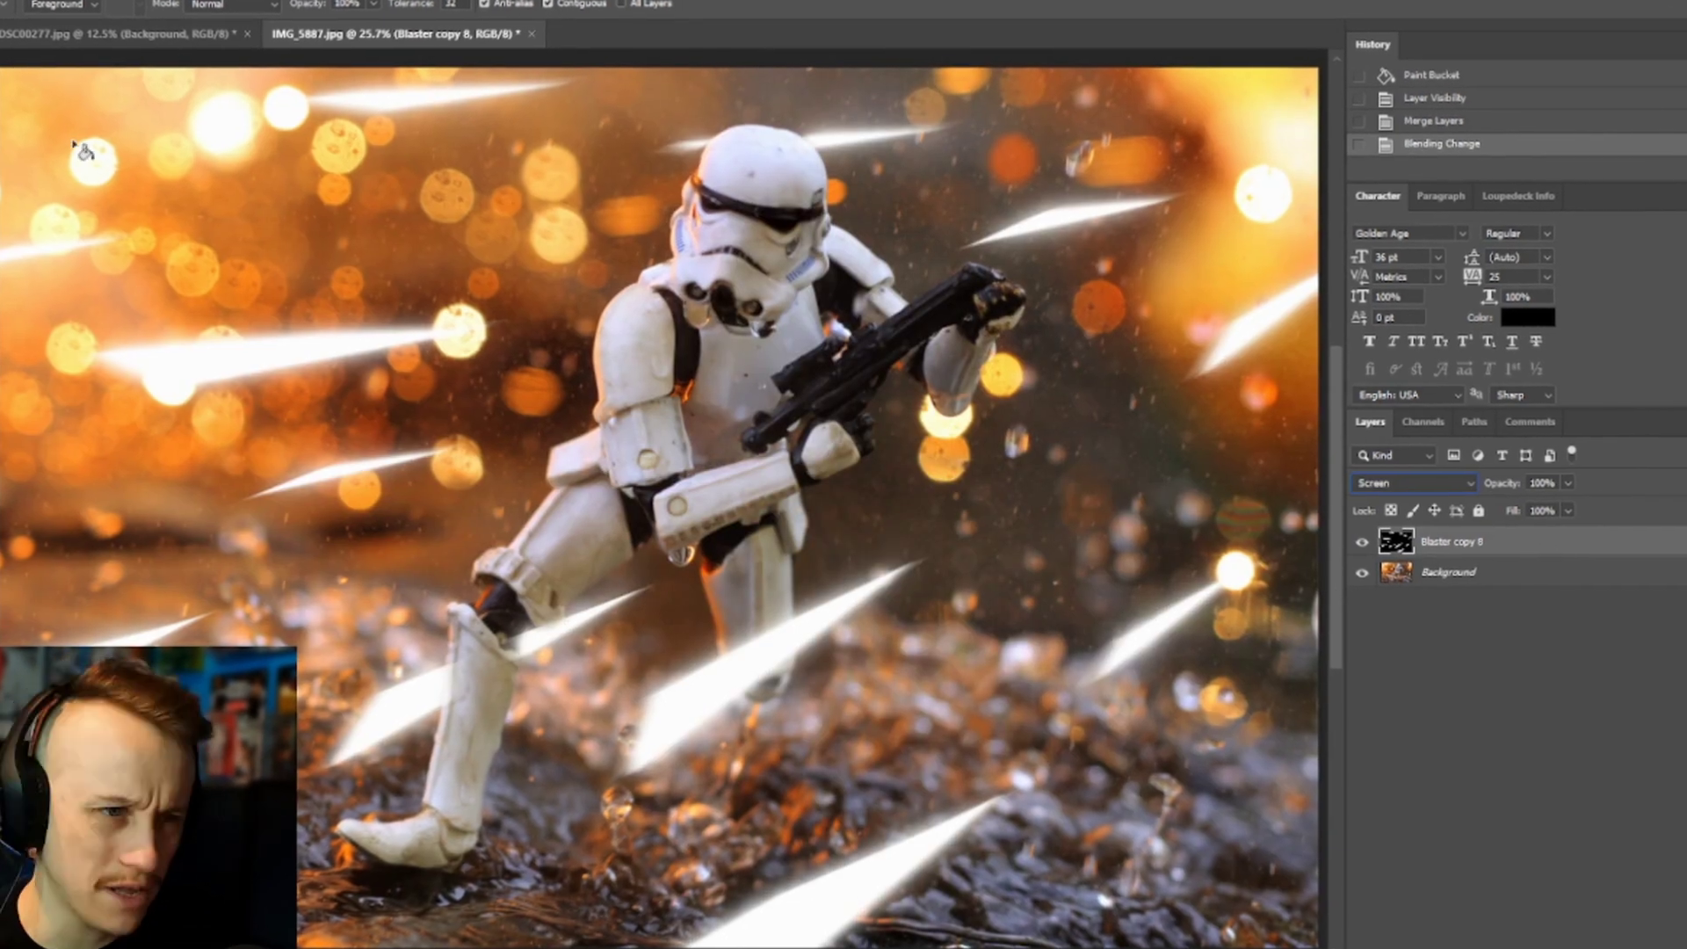
# - Give the merged bolts a red glow by raising the Curves Red channel to output 235 at input 123 and adjusting the Color Balance midtones
pyautogui.click(247, 54)
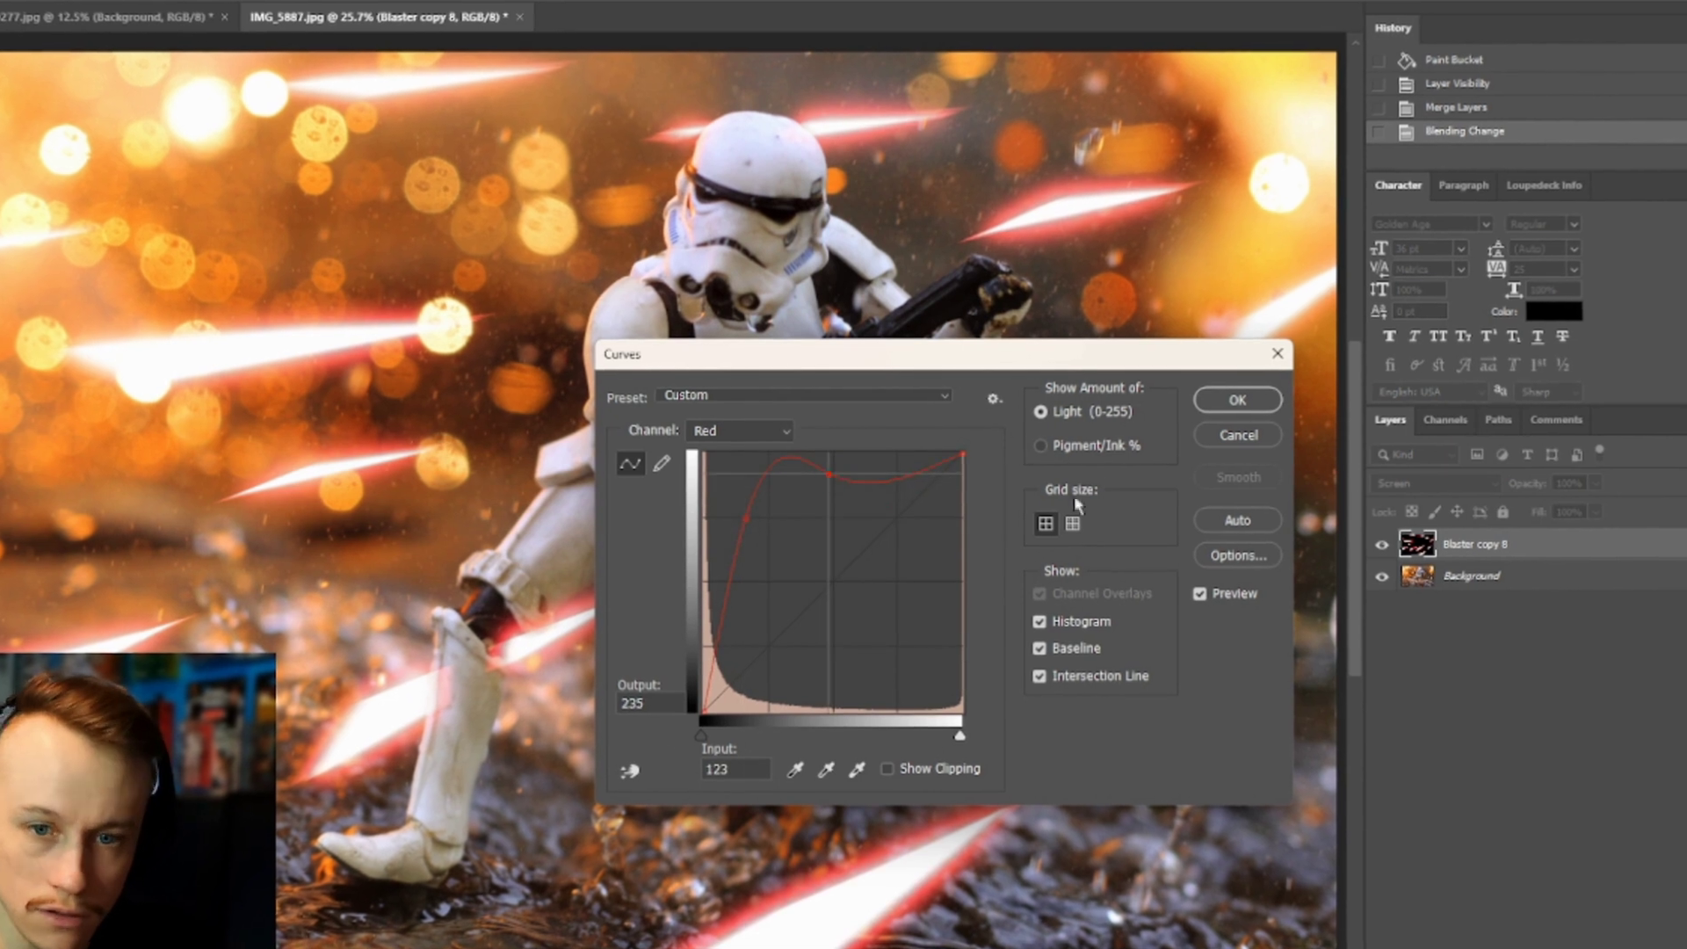
pyautogui.press('Return')
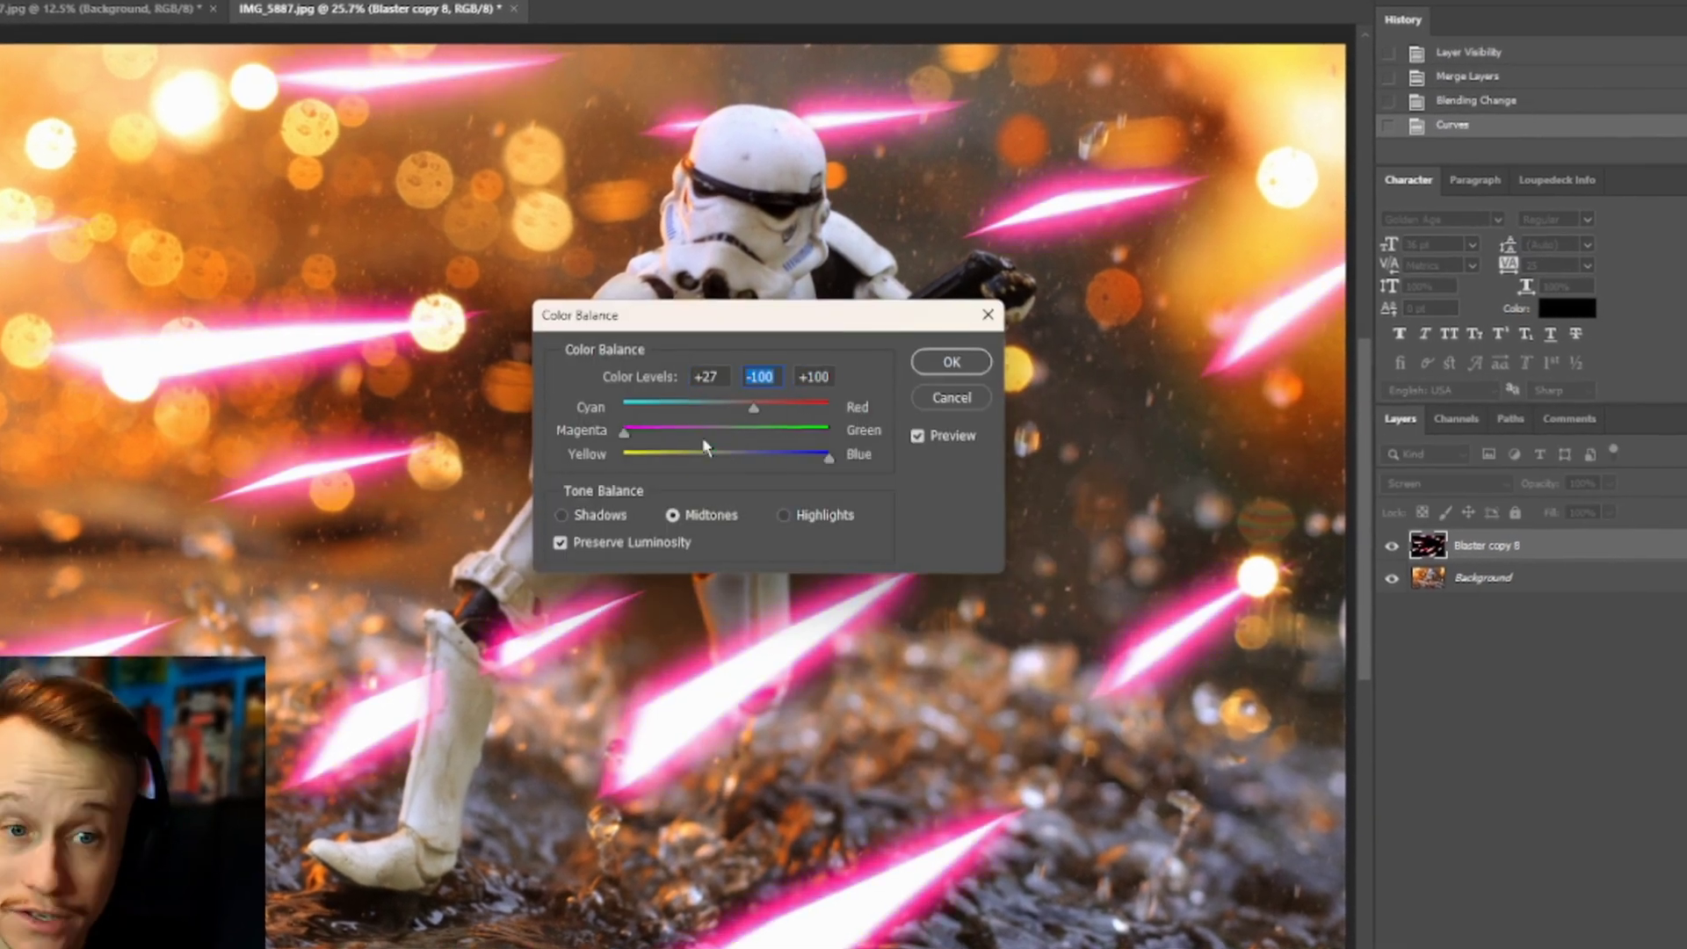
pyautogui.moveTo(623, 432); pyautogui.dragTo(726, 432)
pyautogui.press('Return')
pyautogui.scroll(5, 685, 474)
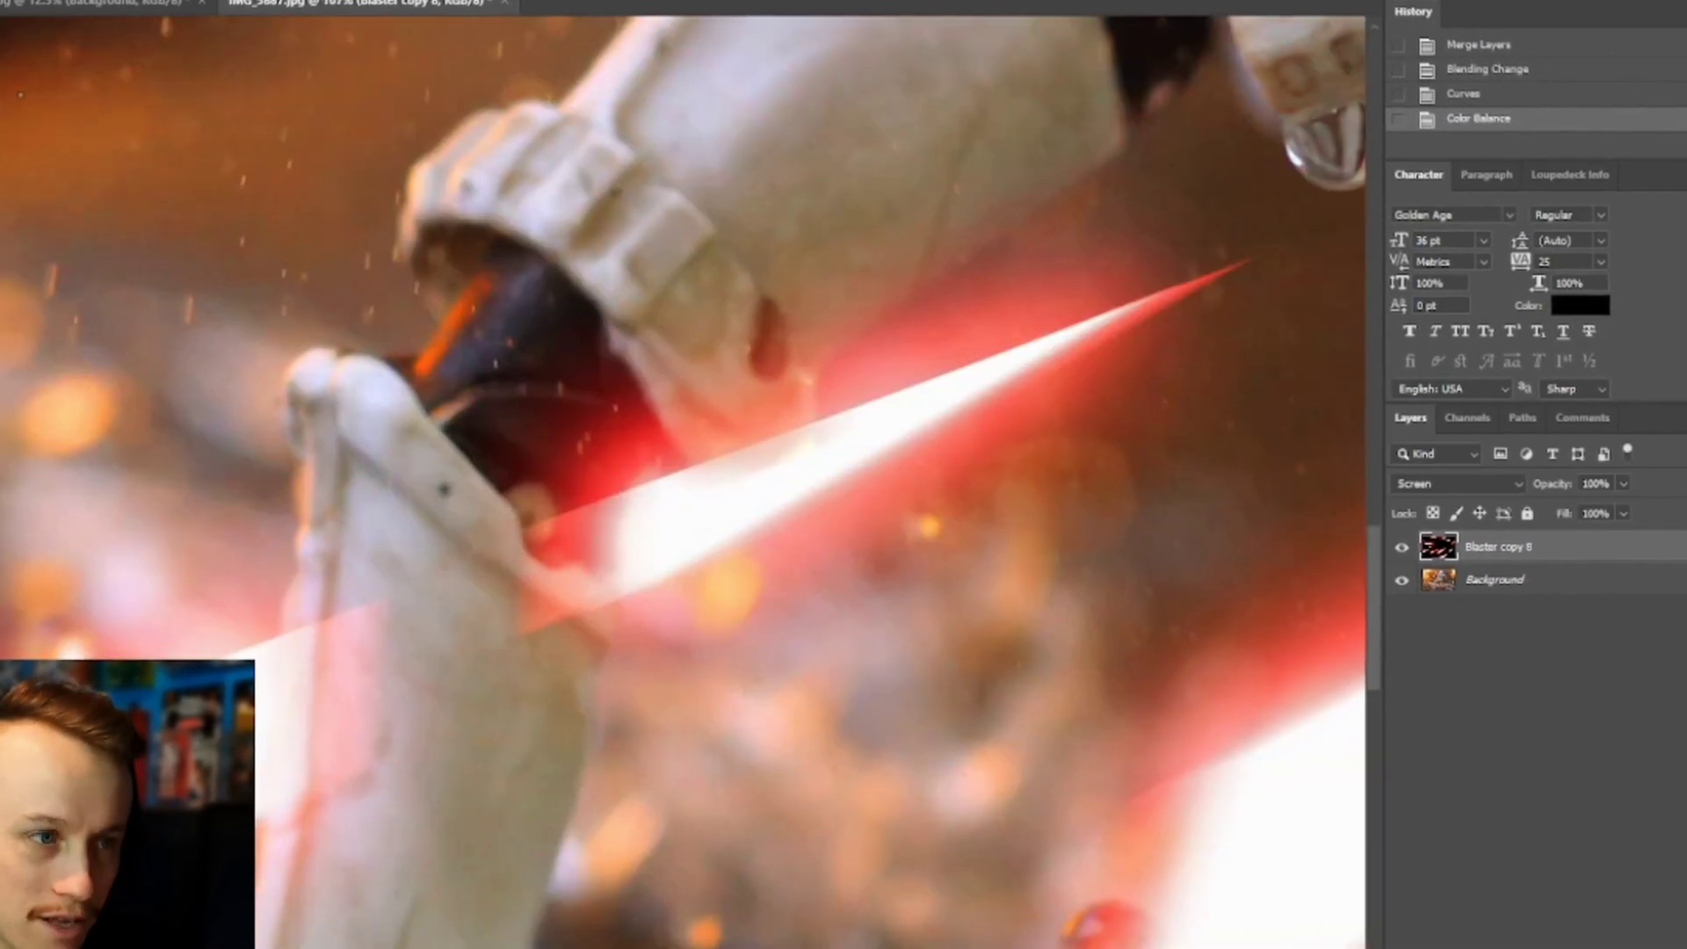
pyautogui.hotkey('ctrl', '0')
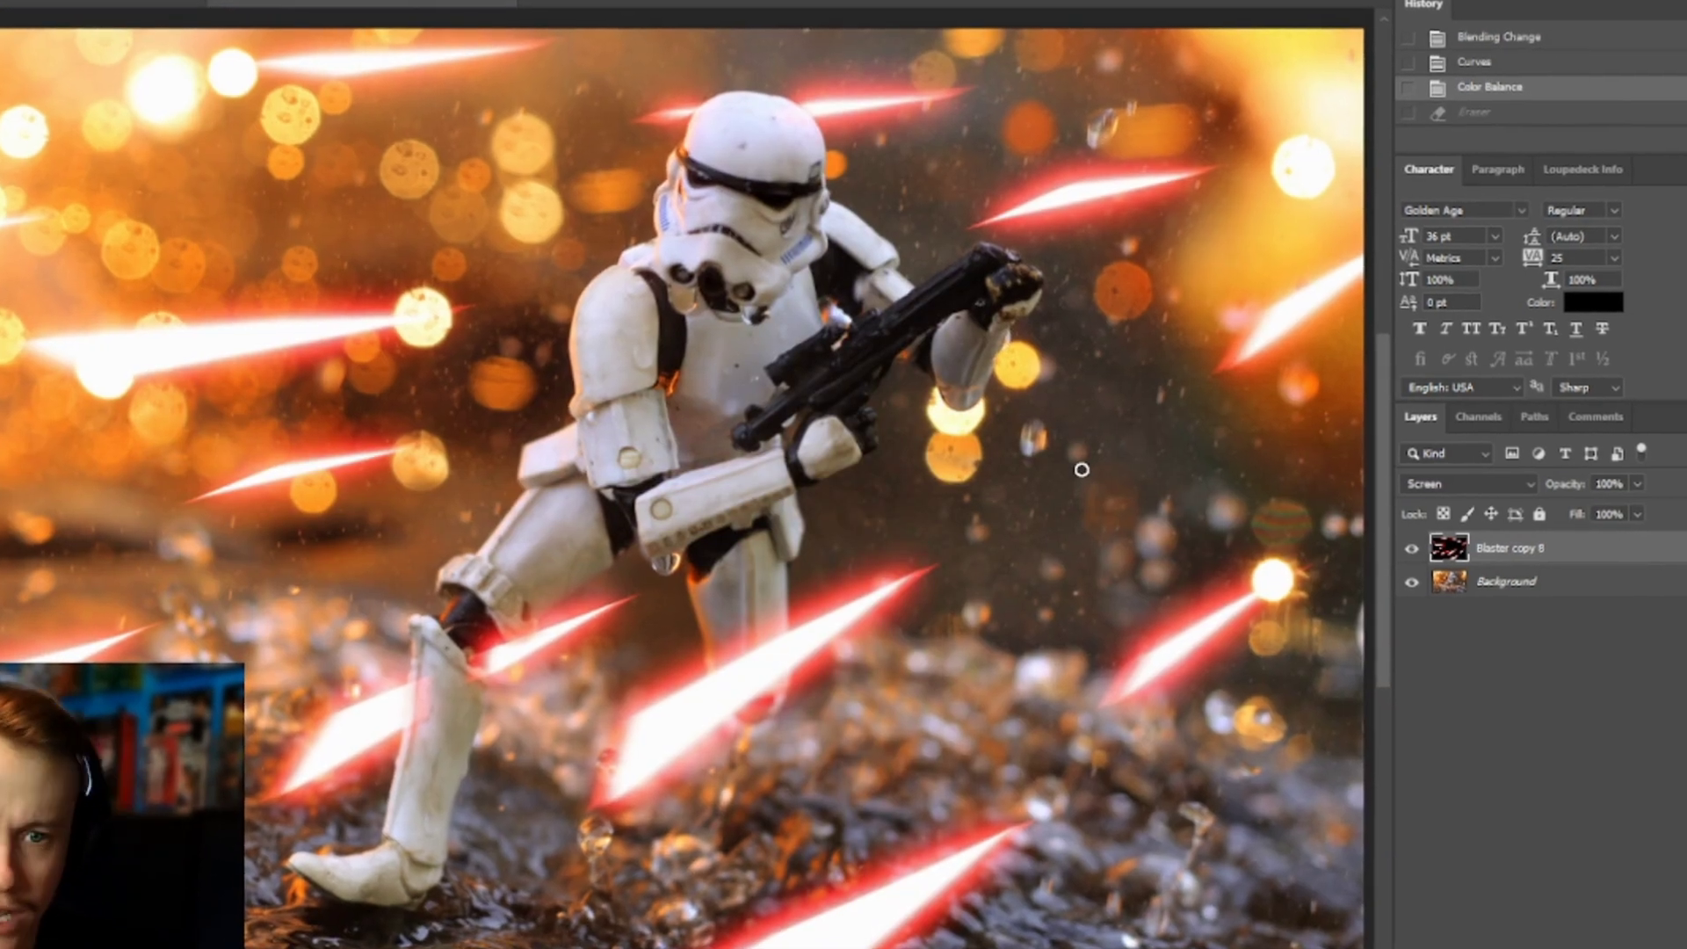